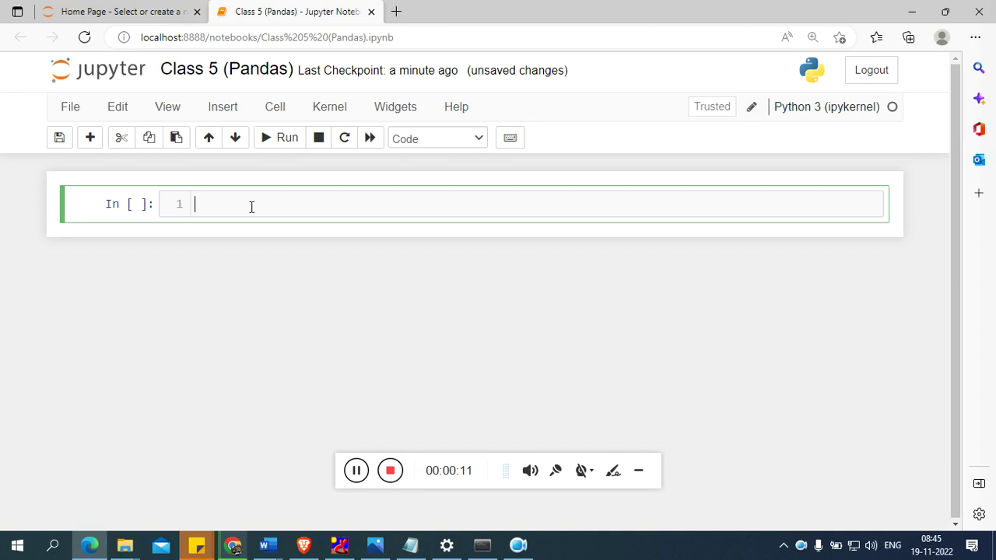
- Import pandas as pd in the first cell, run it, and display the working directory with pwd
text(import pand)
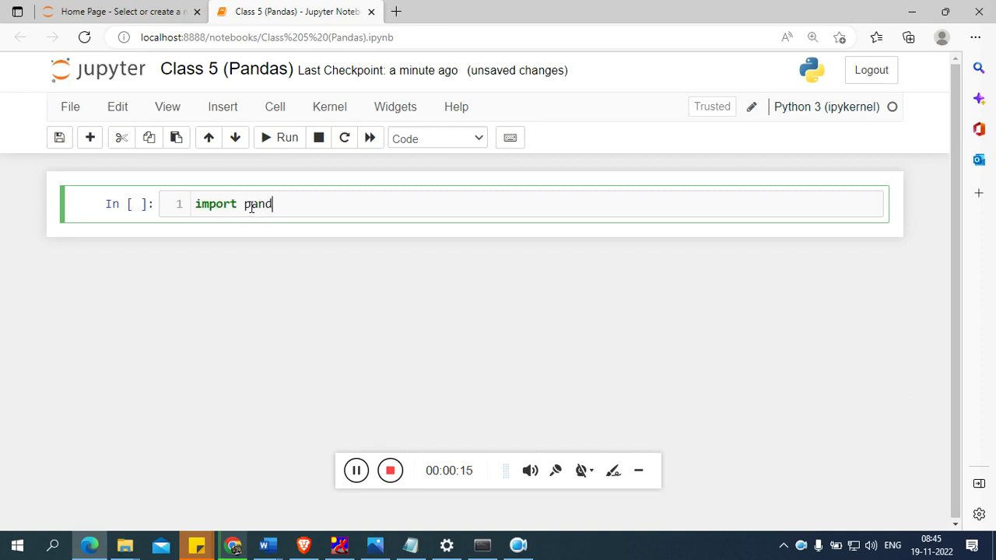
text(as as pd)
key(alt+Return)
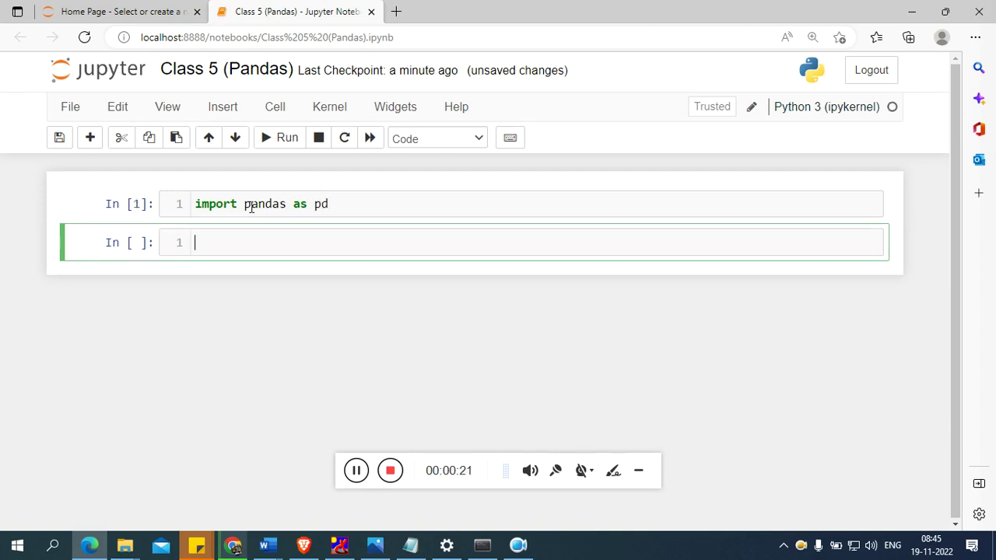
text(pwd)
key(shift+Return)
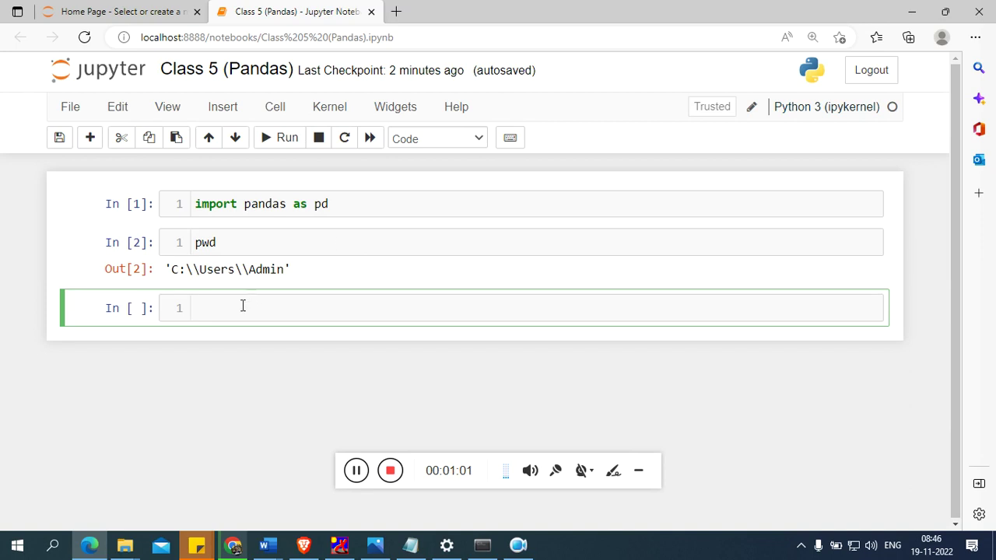
- Browse the available pandas read functions and start a pd.read_csv() call in the empty cell
text(pd)
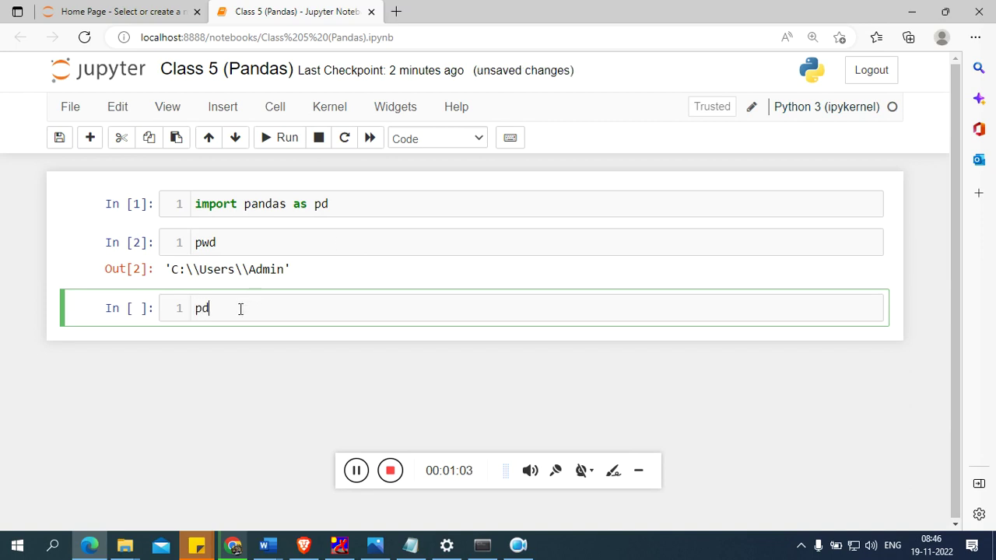
text(_res)
key(BackSpace)
text(ad)
key(BackSpace)
key(BackSpace)
key(BackSpace)
key(BackSpace)
key(BackSpace)
key(BackSpace)
text(d.read)
key(Tab)
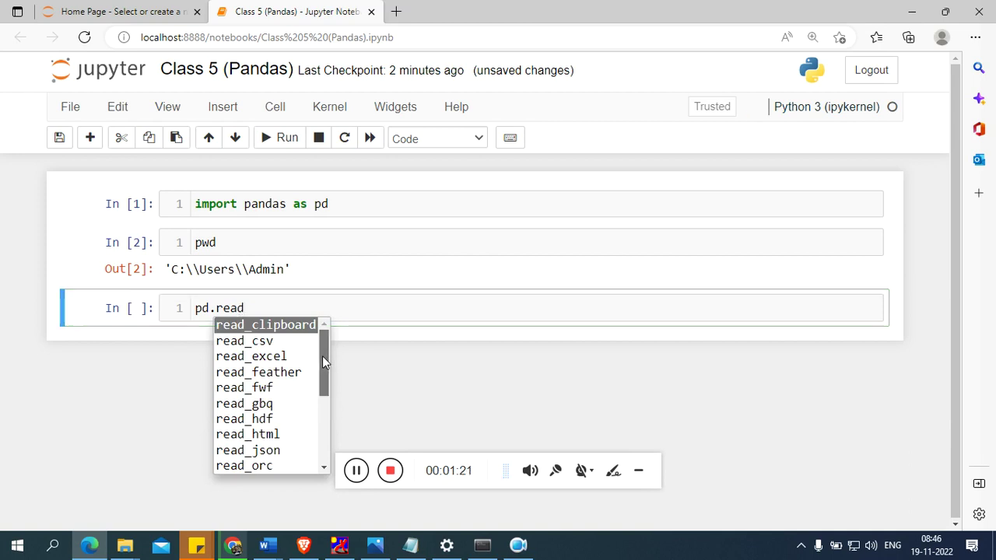
drag(322, 356, 324, 441)
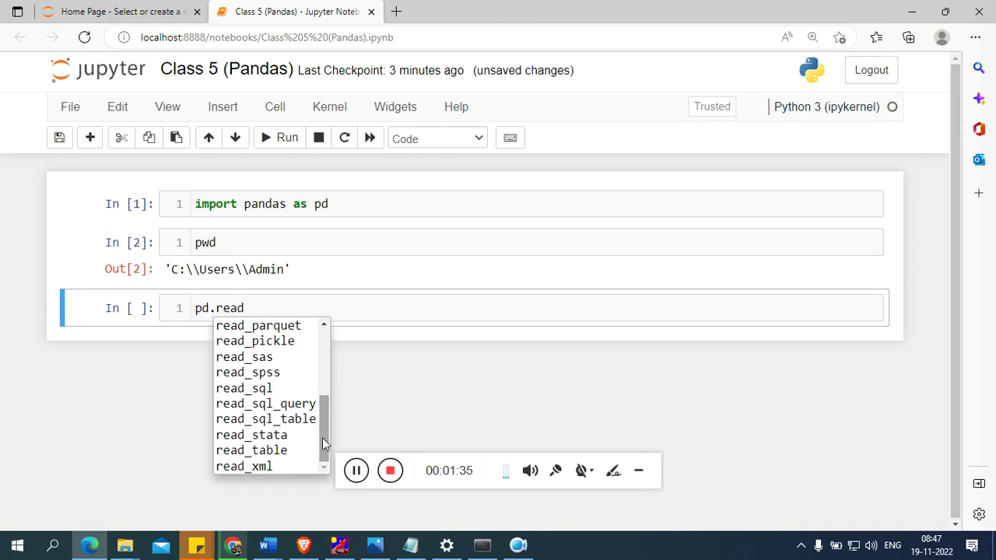
click(248, 309)
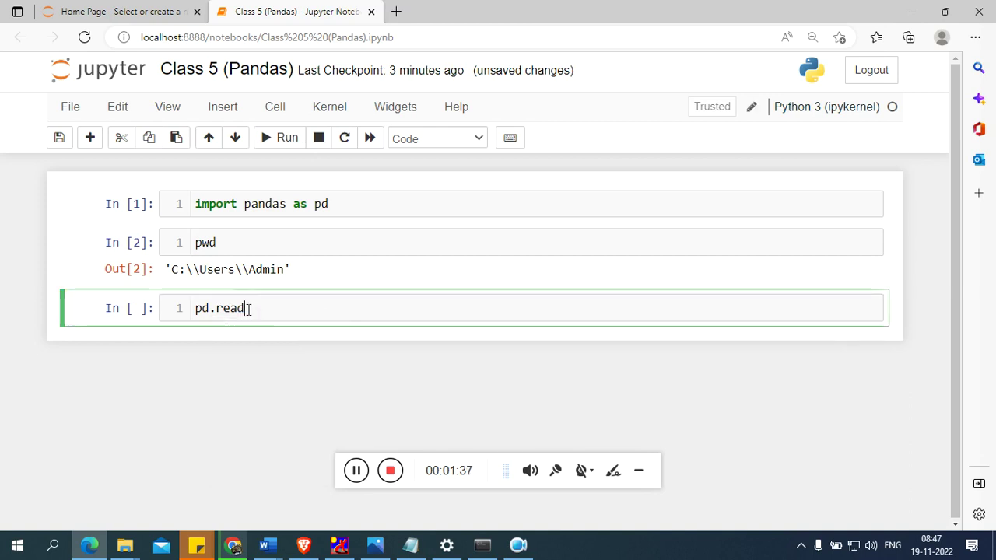
text(_csv()
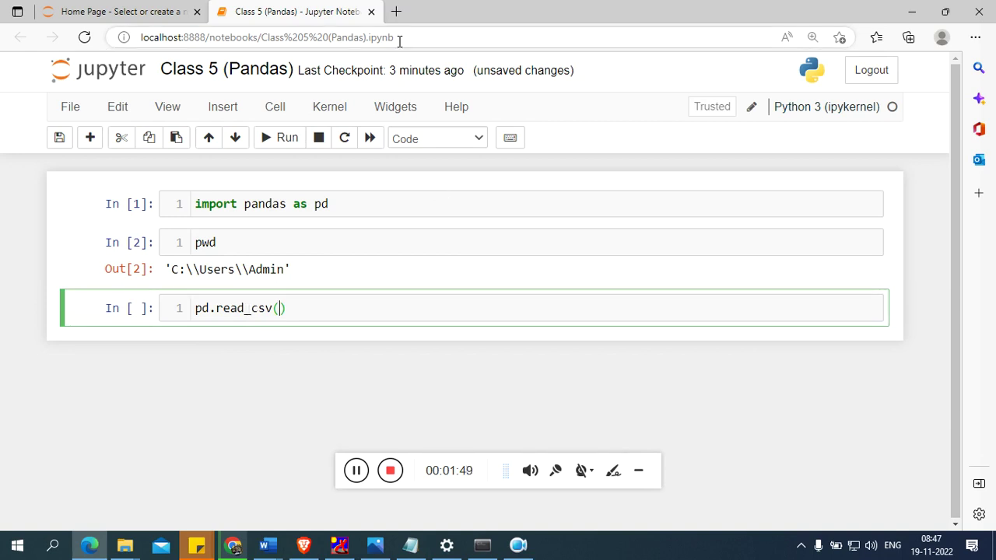
- Move the Class 5 (Pandas) notebook into its own browser window and maximize it
click(396, 12)
drag(327, 13, 318, 220)
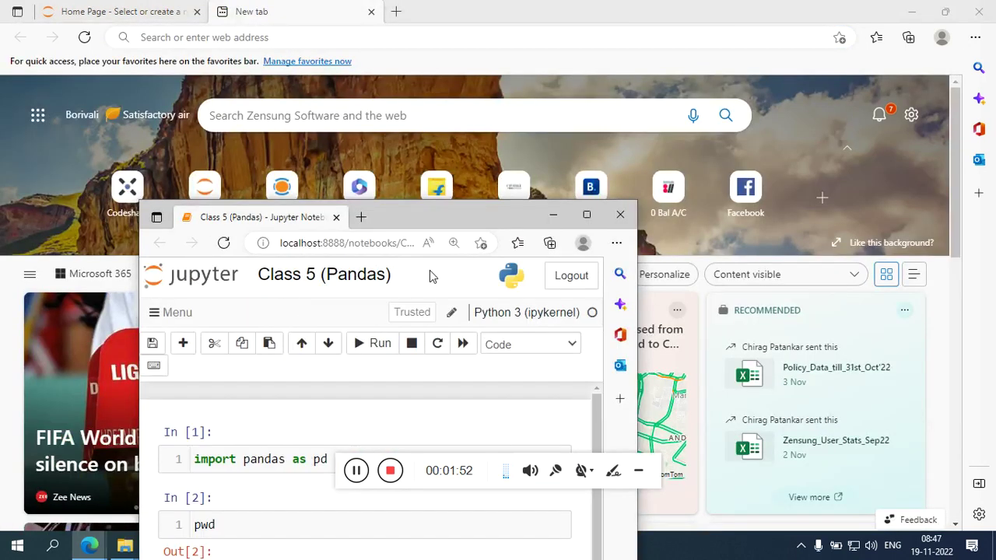
click(587, 215)
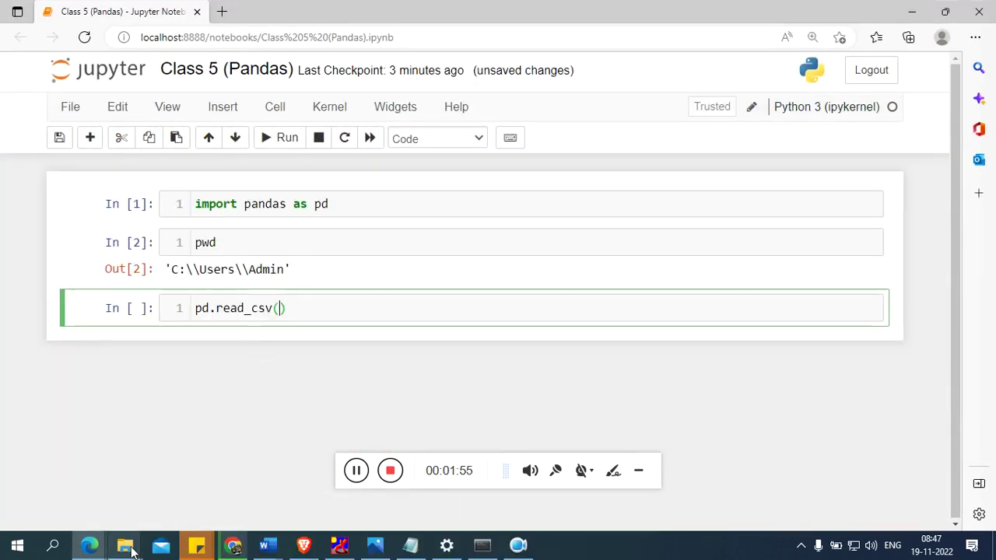
- Switch to the Admin folder in File Explorer and locate the Advertising CSV file
click(125, 544)
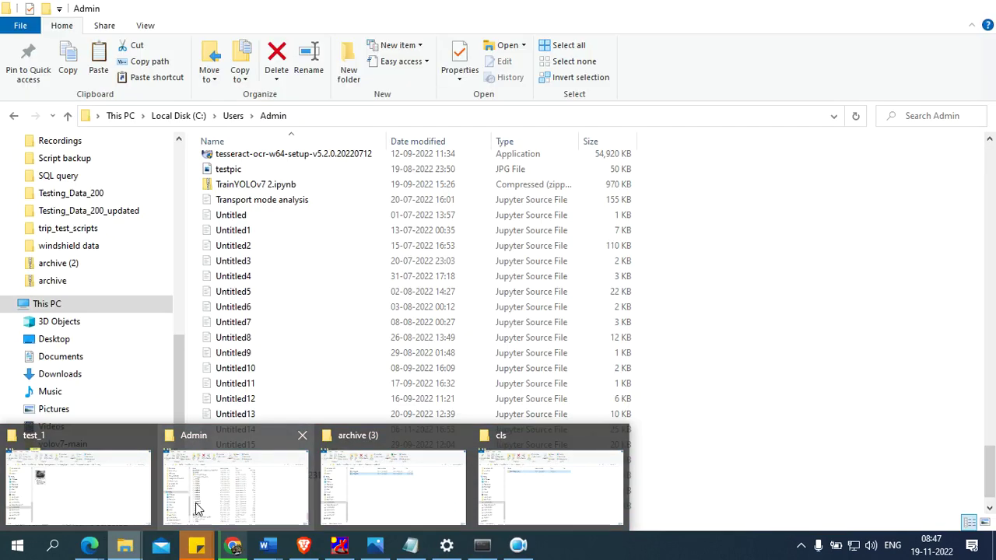
click(196, 507)
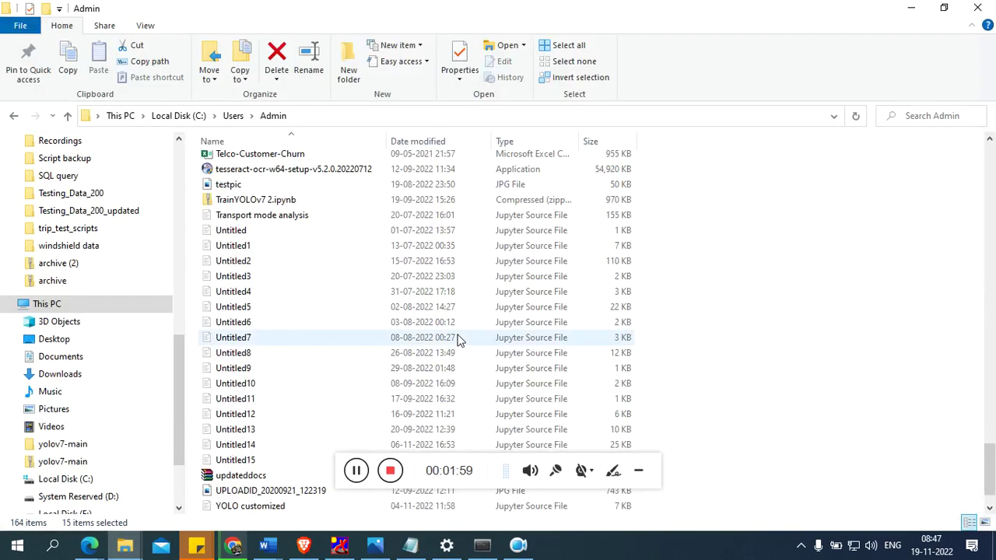
scroll(458, 340, up, 7)
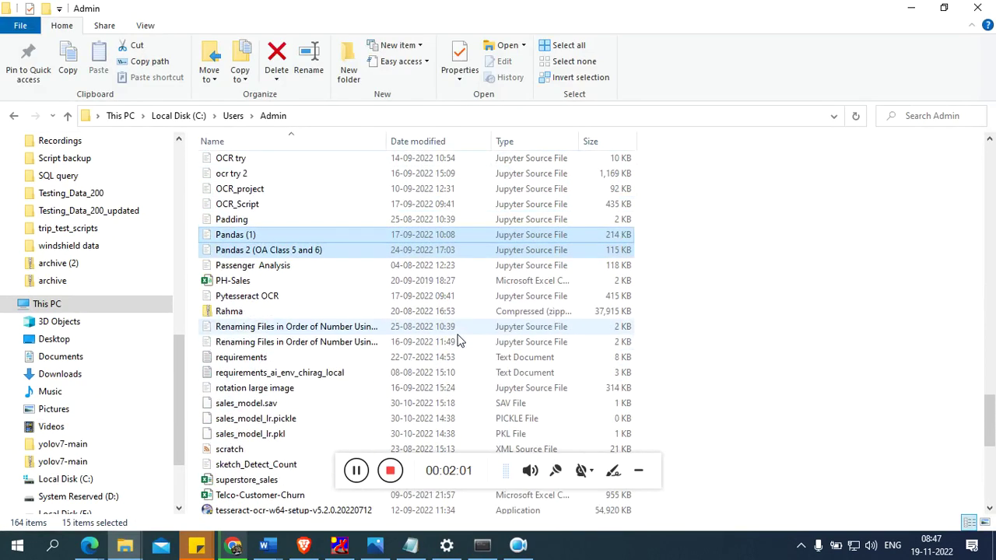
scroll(457, 340, up, 15)
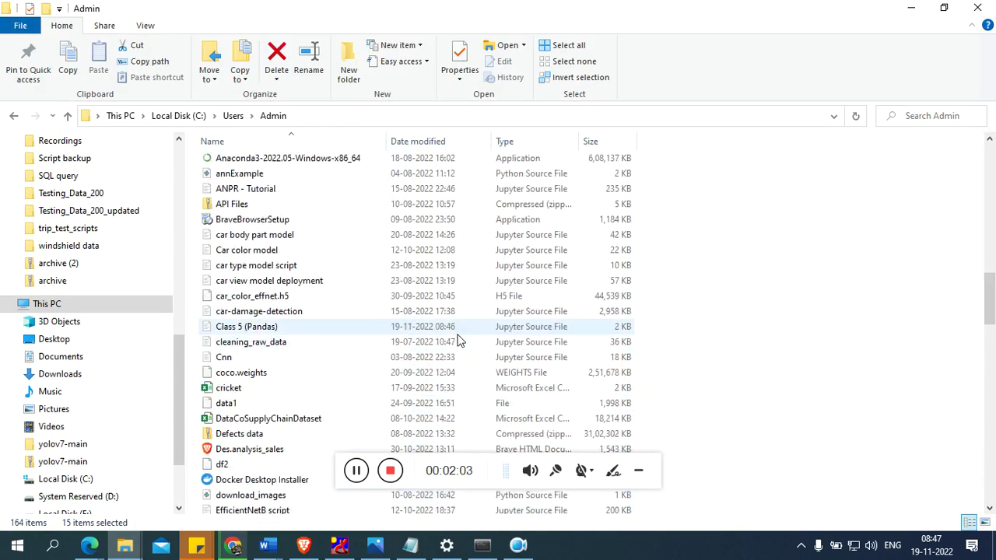
scroll(457, 340, up, 3)
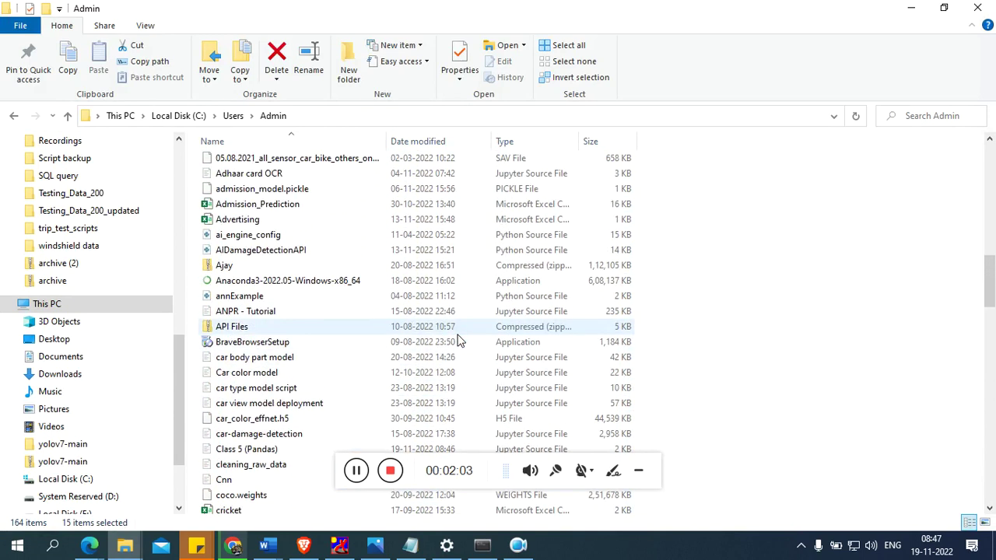
click(259, 221)
click(260, 221)
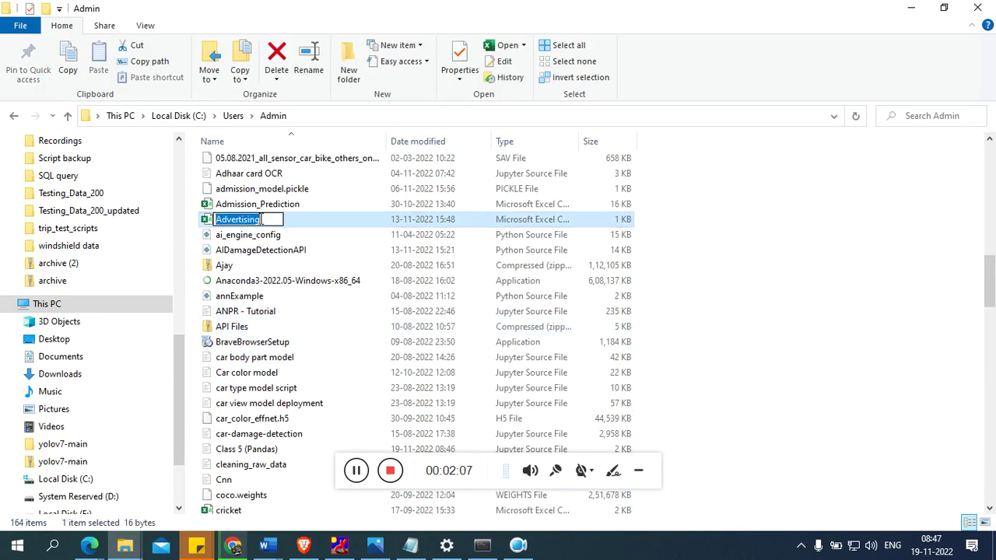
click(911, 8)
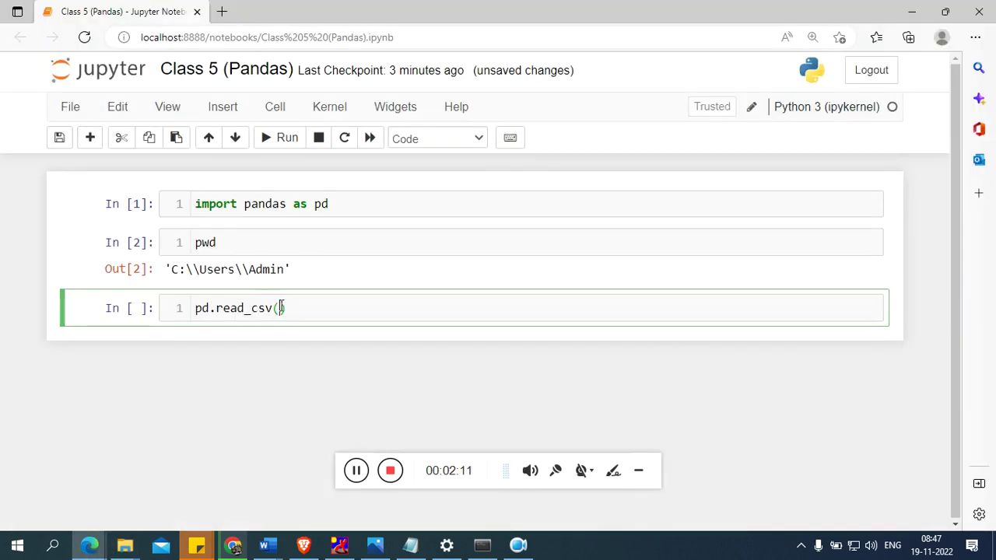
- Add empty double quotes inside the read_csv call and copy the Advertising file's name from the Admin folder
text(")
text(pd.read_csv(""))
key(ctrl+z)
click(124, 545)
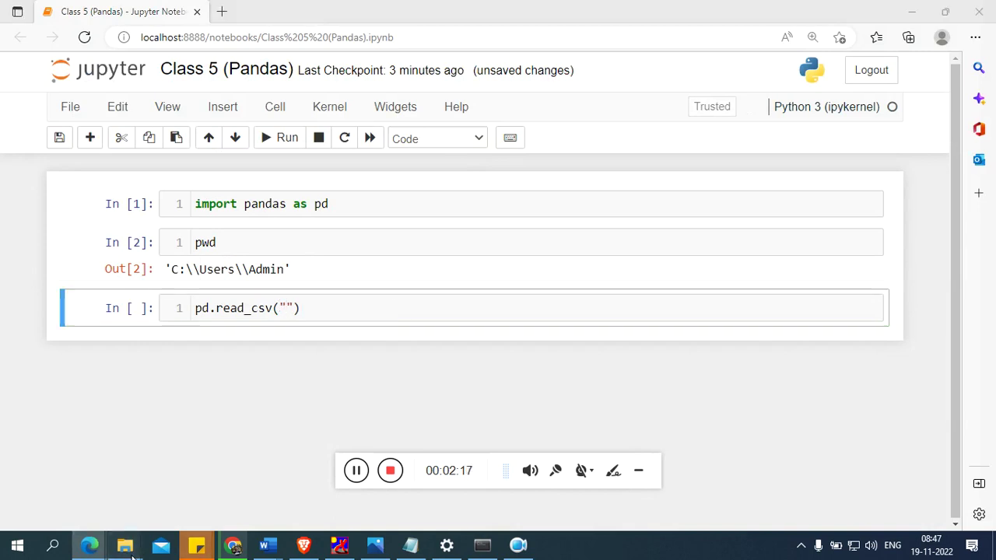
mouse_move(393, 484)
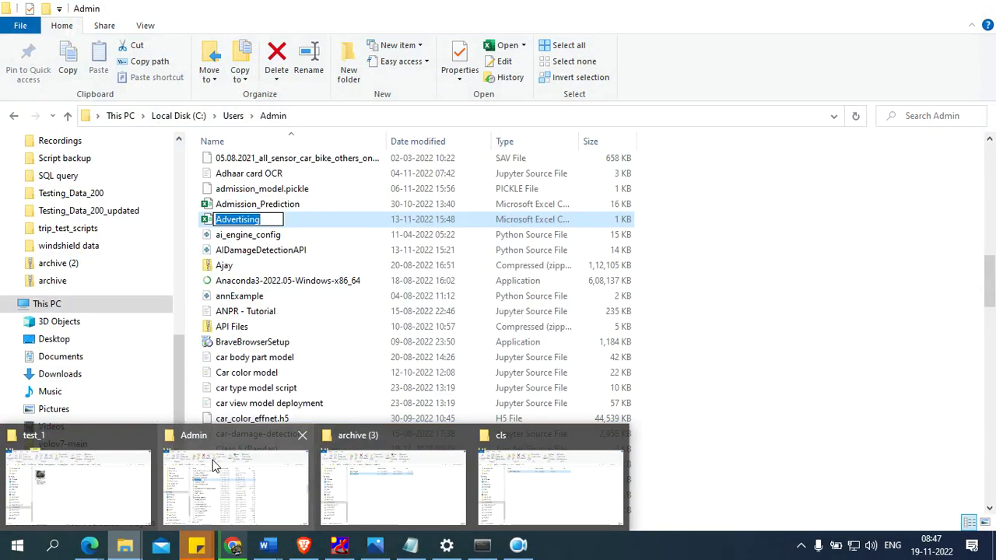
click(212, 459)
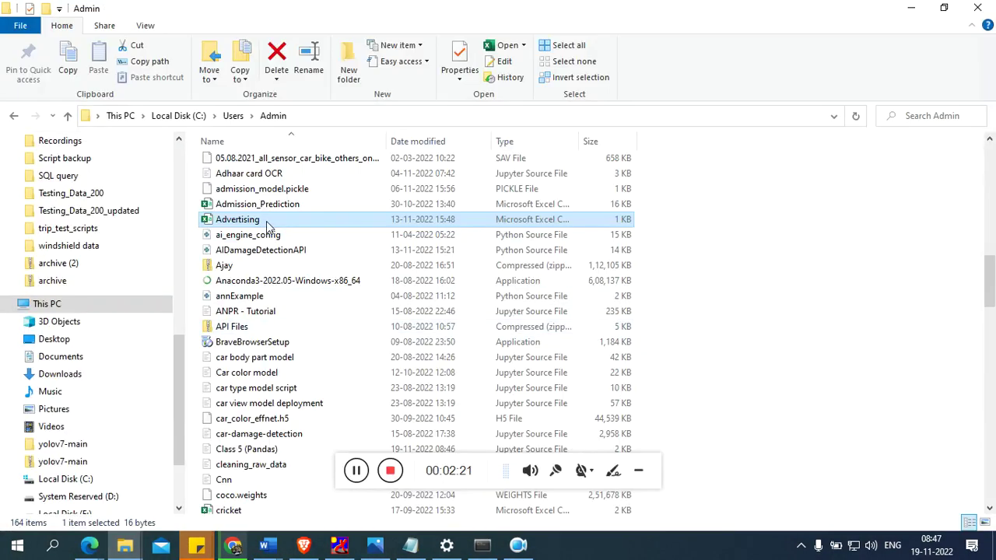
click(263, 223)
key(ctrl+c)
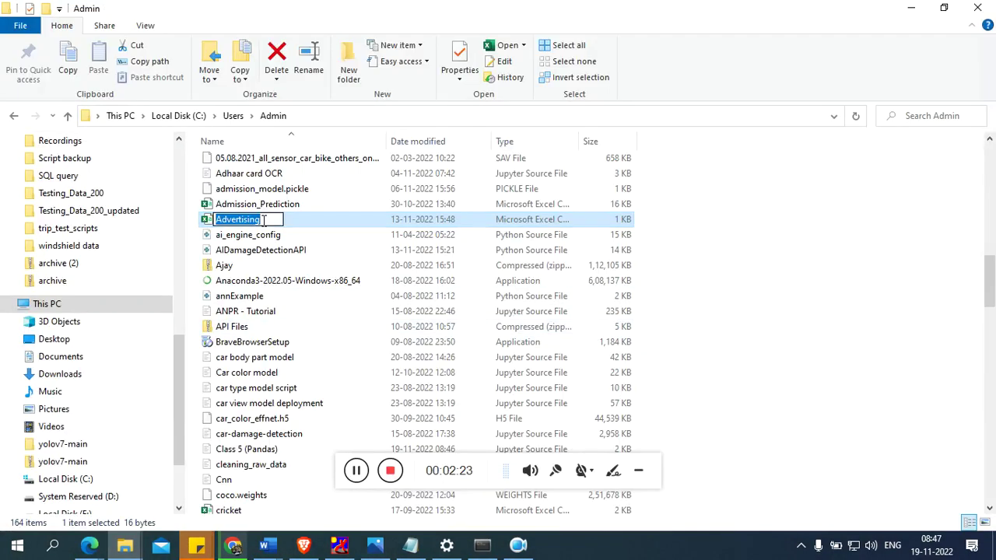
click(803, 234)
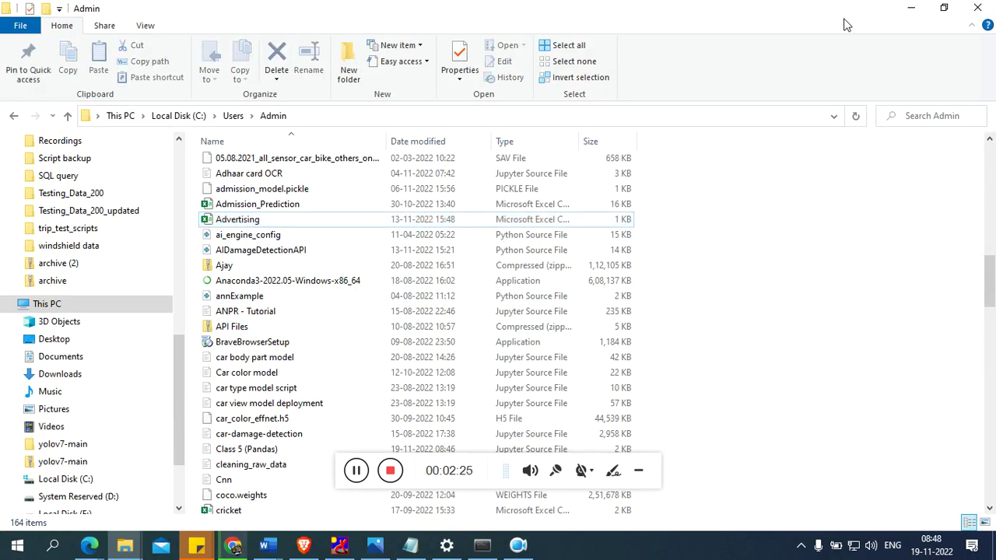
- Insert the copied name Advertising between the quotes of the read_csv call in the notebook and run the cell
click(915, 8)
key(ctrl+v)
key(shift+Return)
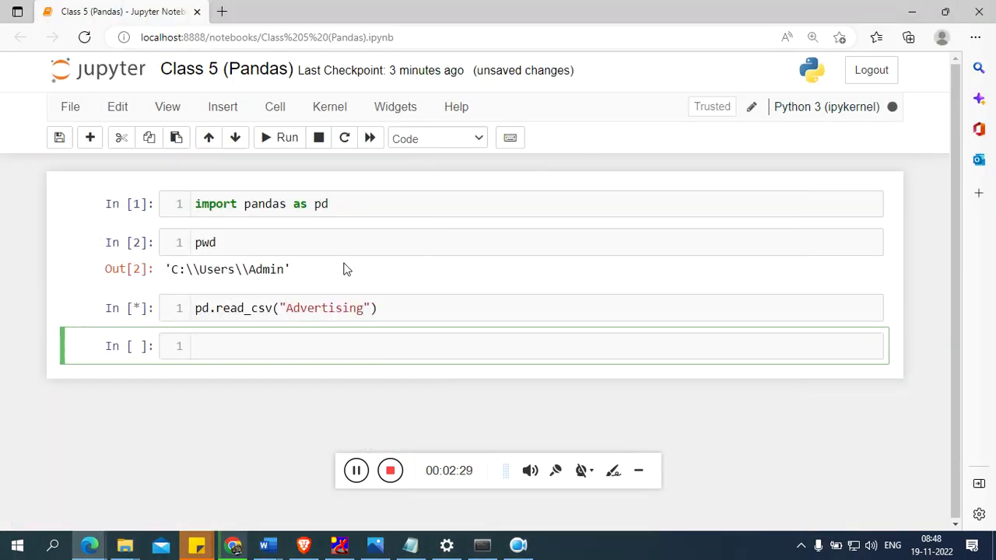
- Append the .csv extension to the file name in the read_csv call and rerun the cell
click(362, 309)
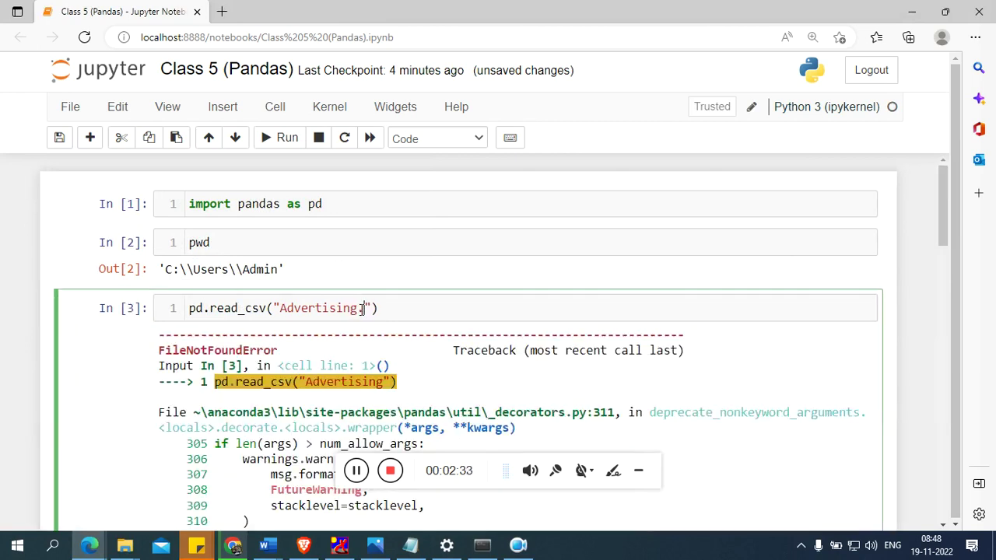
text(.csv)
key(shift+Return)
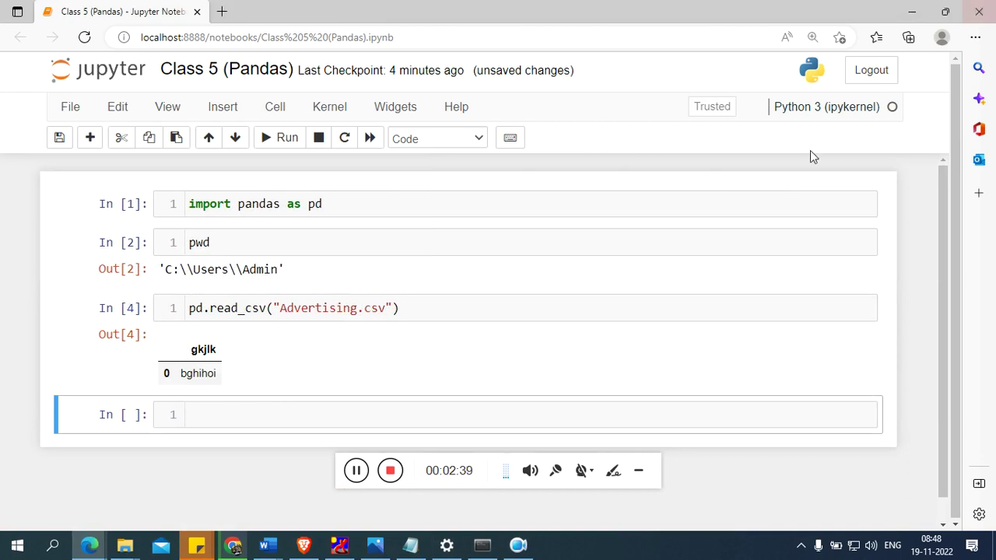
- Search the web in a new browser tab for "mtcar csv data on git hub" and open the mtcars.csv GitHub Gist
mouse_move(124, 545)
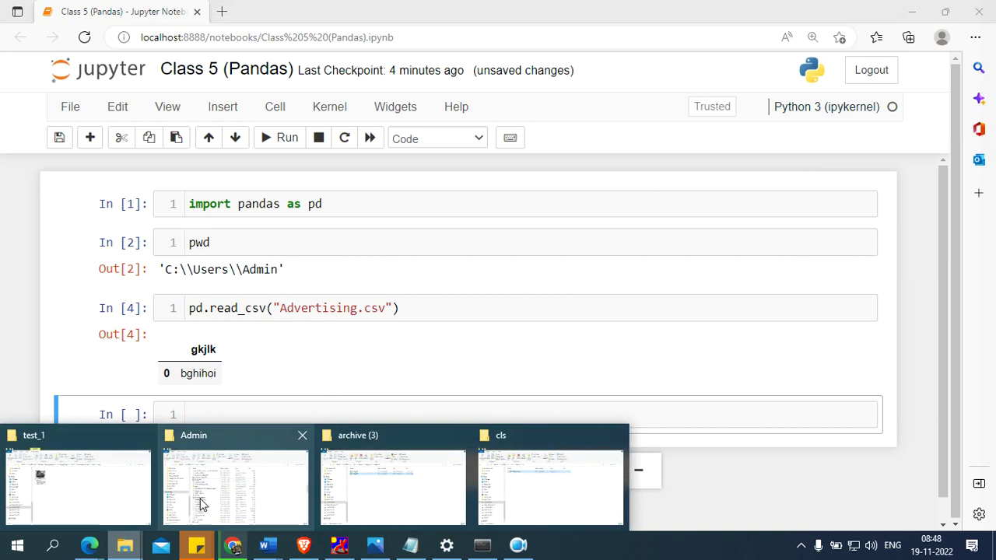
mouse_move(200, 504)
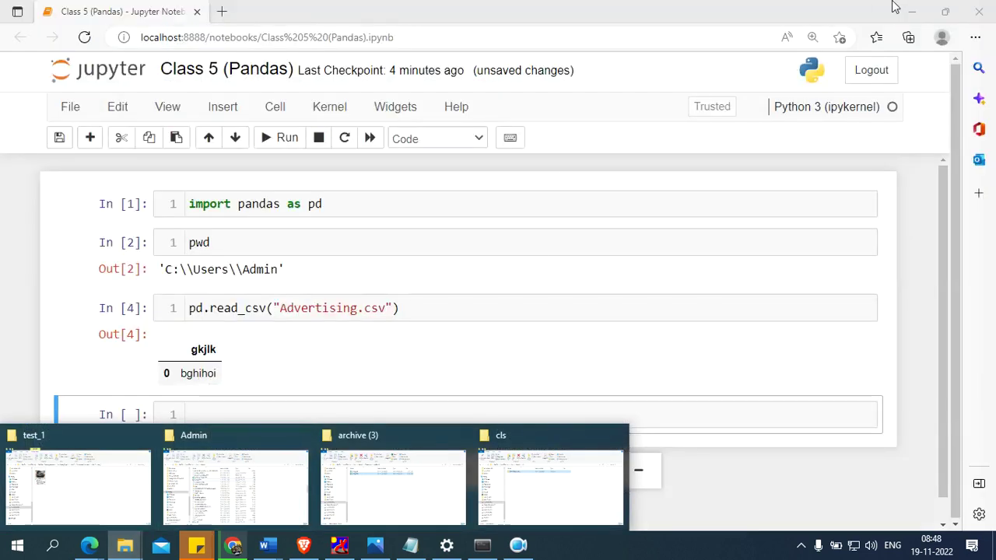
click(903, 7)
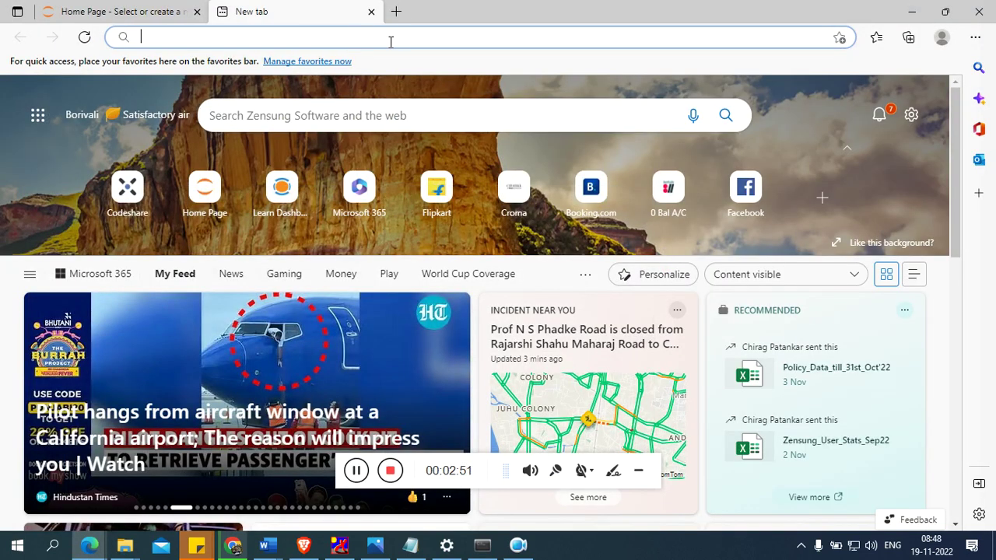
click(396, 15)
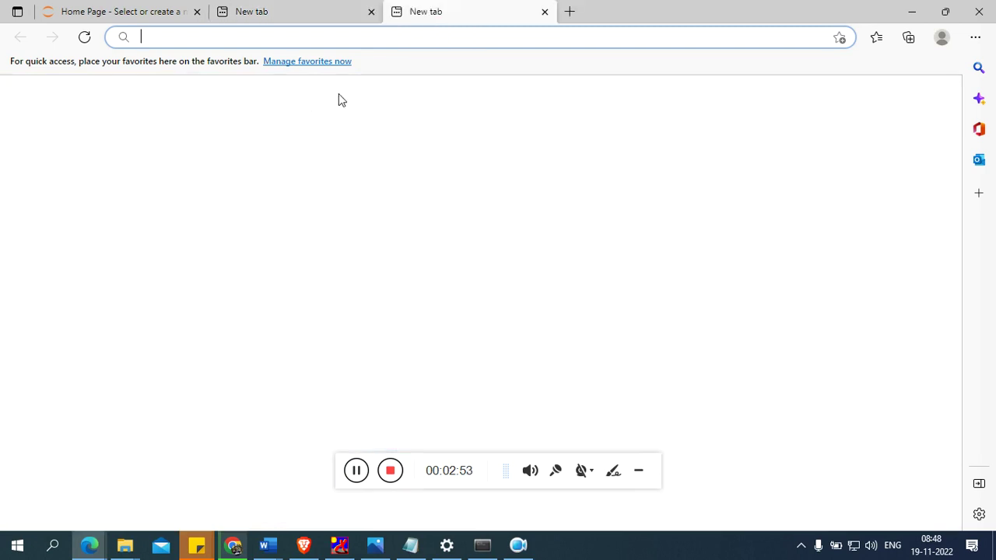
text(mtca)
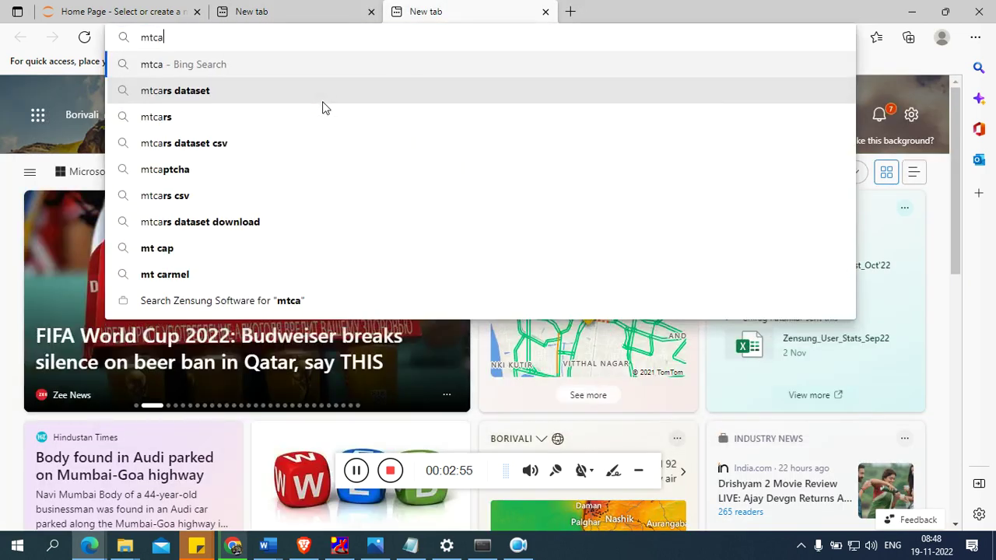
text(r csv )
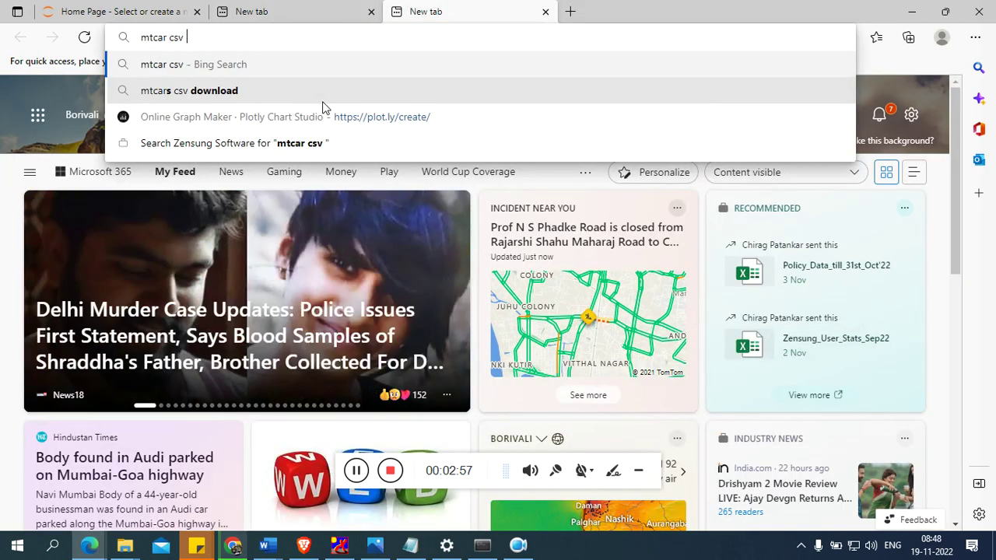
text(data on git hub)
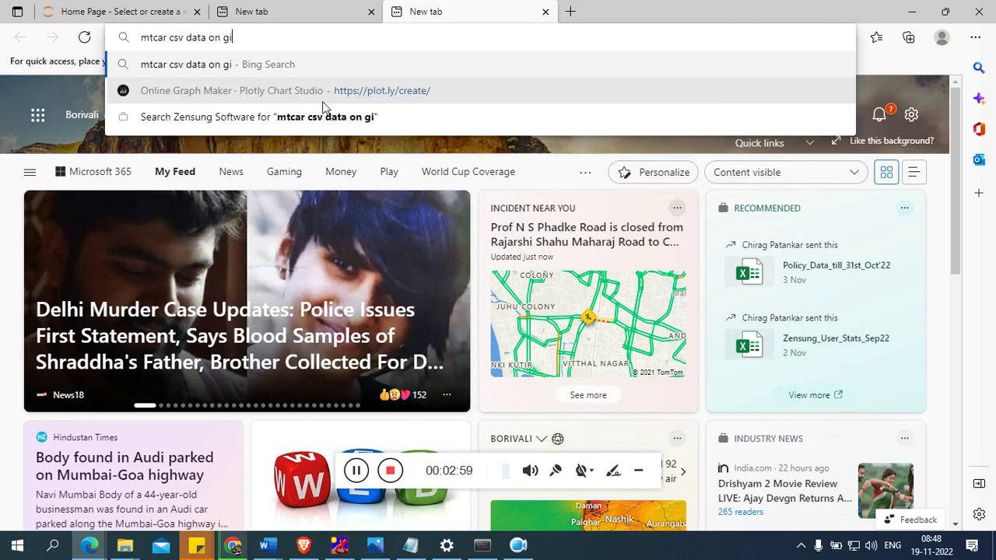
key(Return)
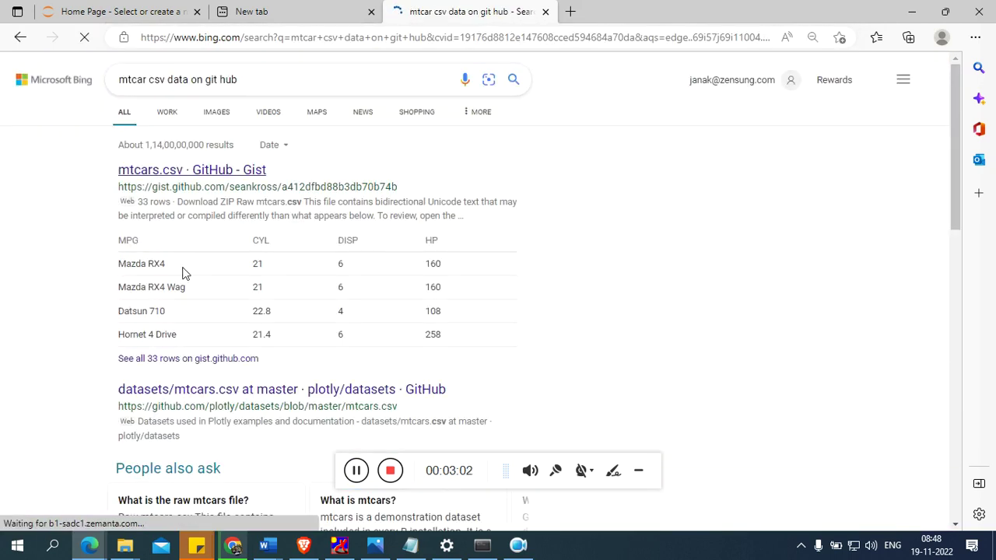
click(212, 171)
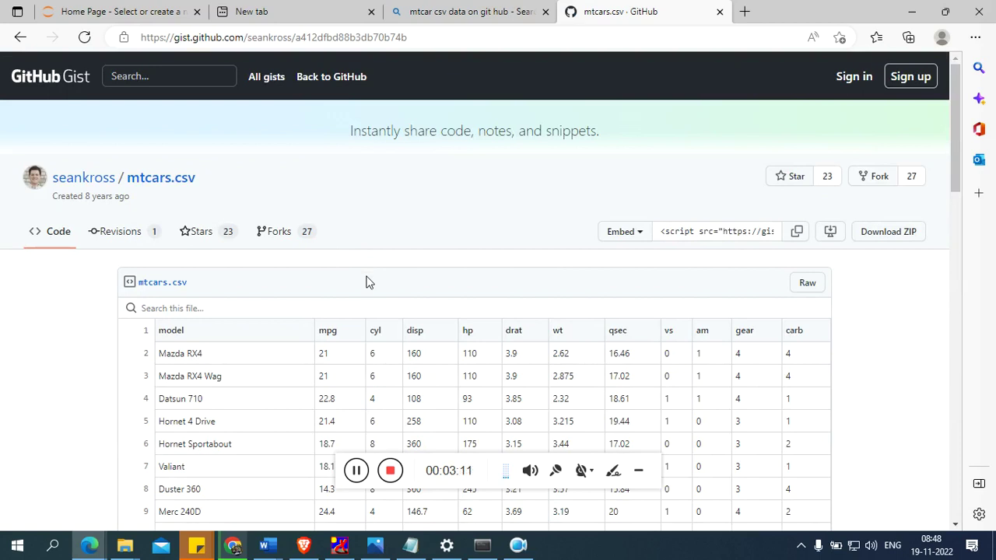
scroll(367, 282, down, 1)
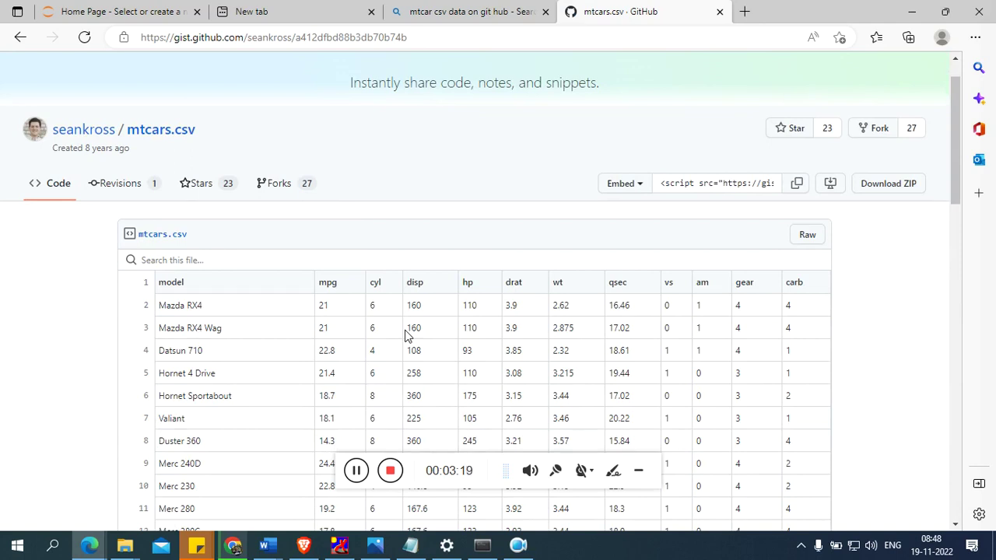
- Open the raw version of the mtcars.csv gist and copy its web address
scroll(404, 334, down, 20)
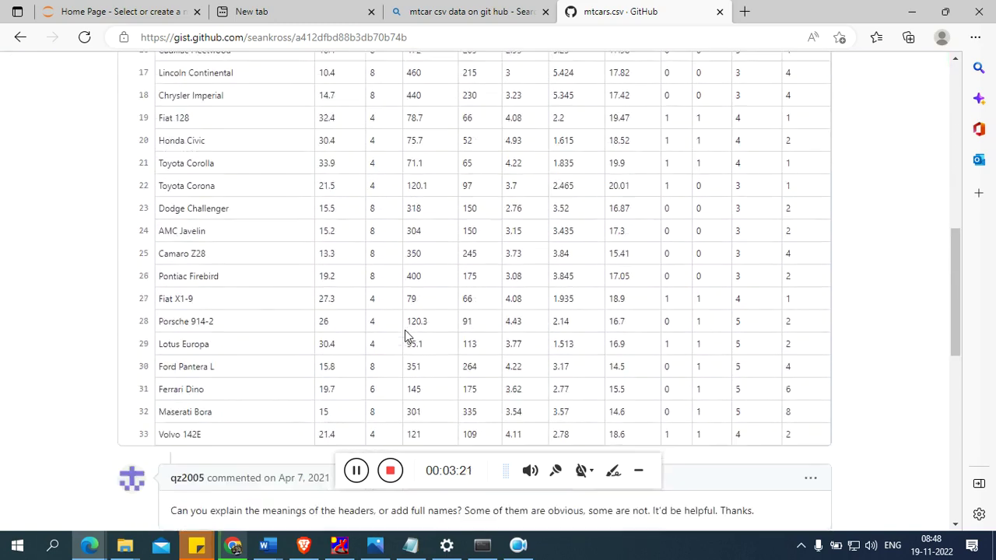
scroll(405, 335, up, 20)
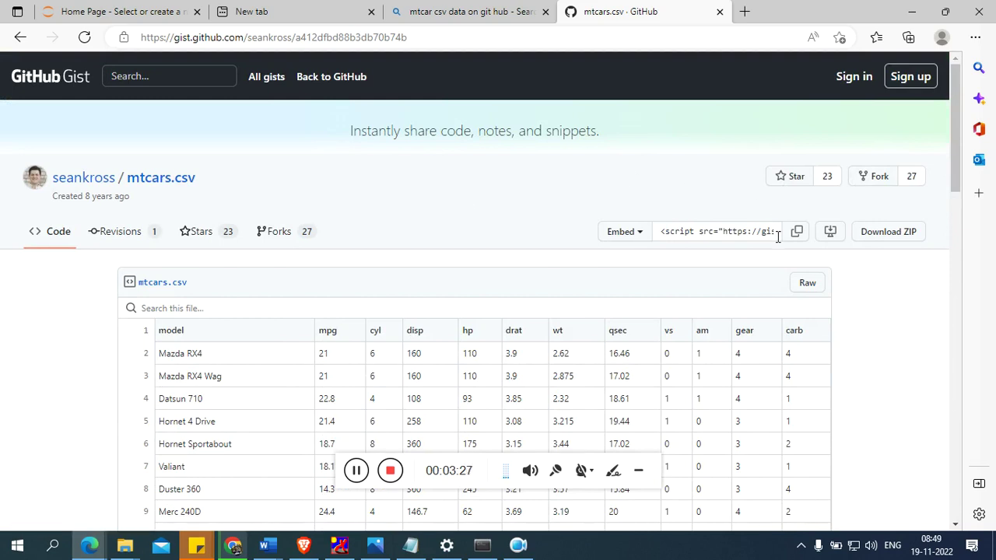
click(805, 286)
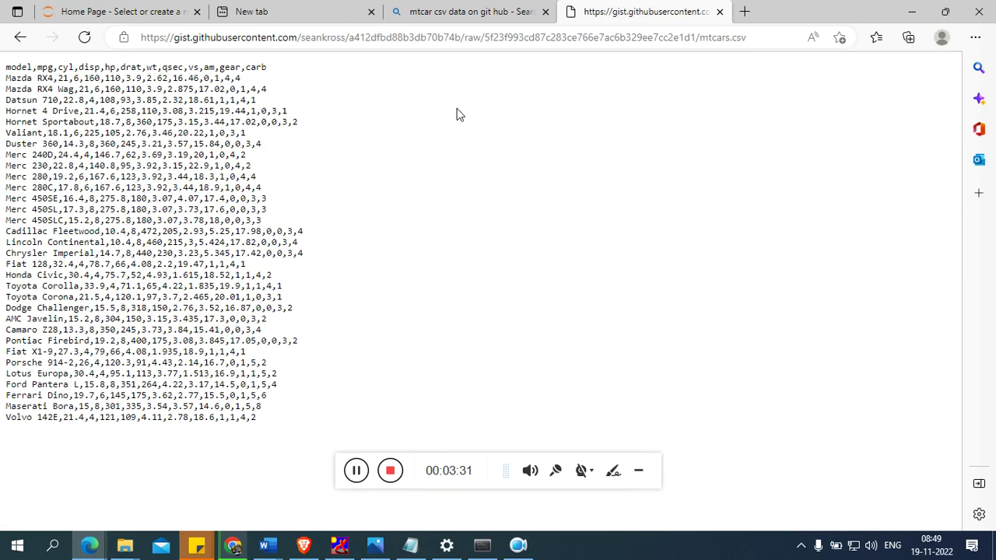
click(478, 38)
key(ctrl+c)
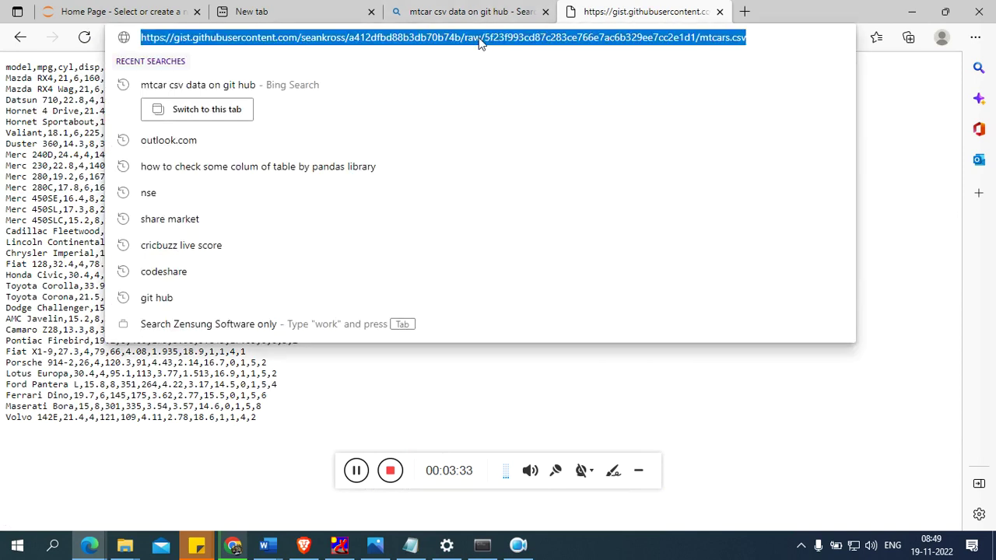
- Return to the Class 5 (Pandas) notebook, replace Advertising.csv in the read_csv call with the copied raw mtcars.csv URL, and run the cell
click(912, 12)
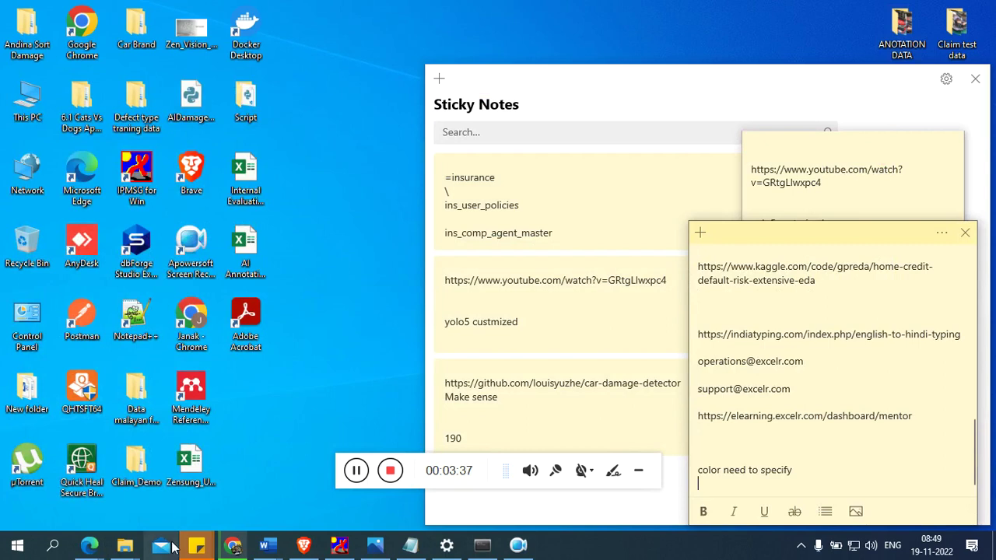
click(90, 546)
mouse_move(196, 488)
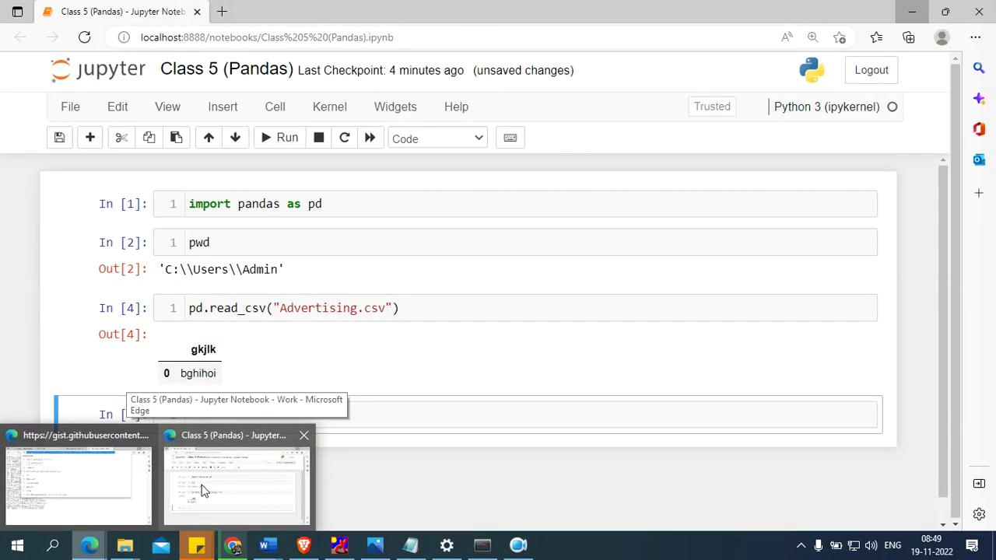
click(201, 490)
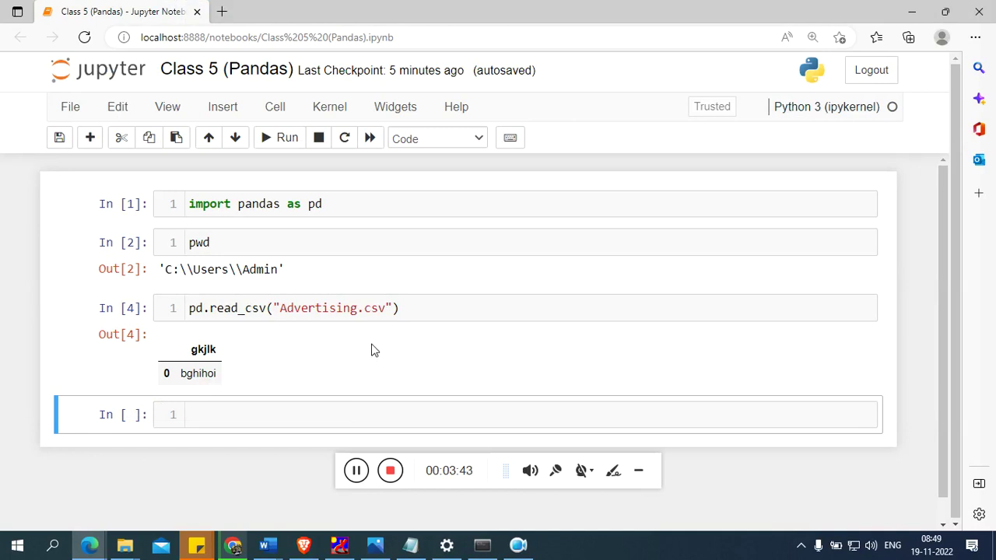
drag(386, 308, 283, 308)
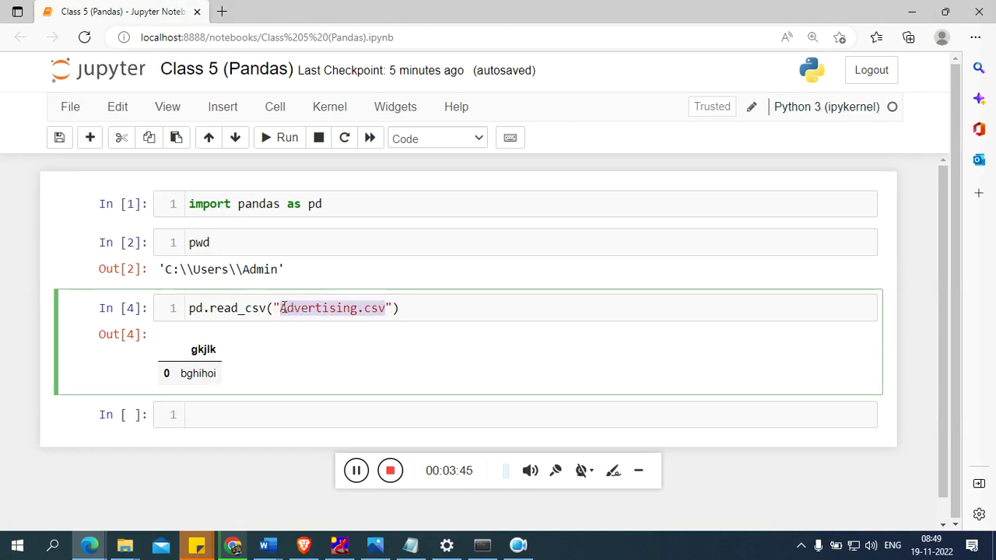
key(ctrl+v)
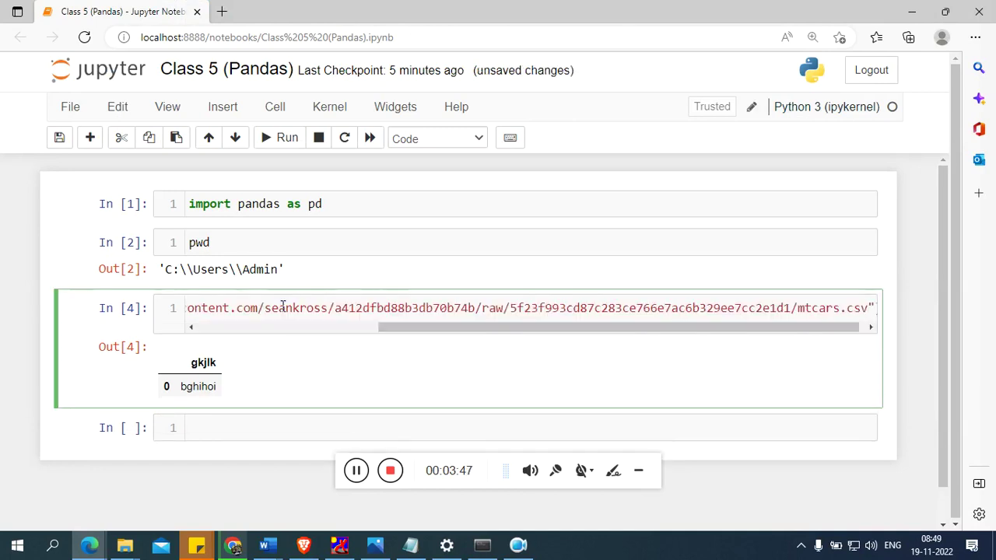
key(shift+Return)
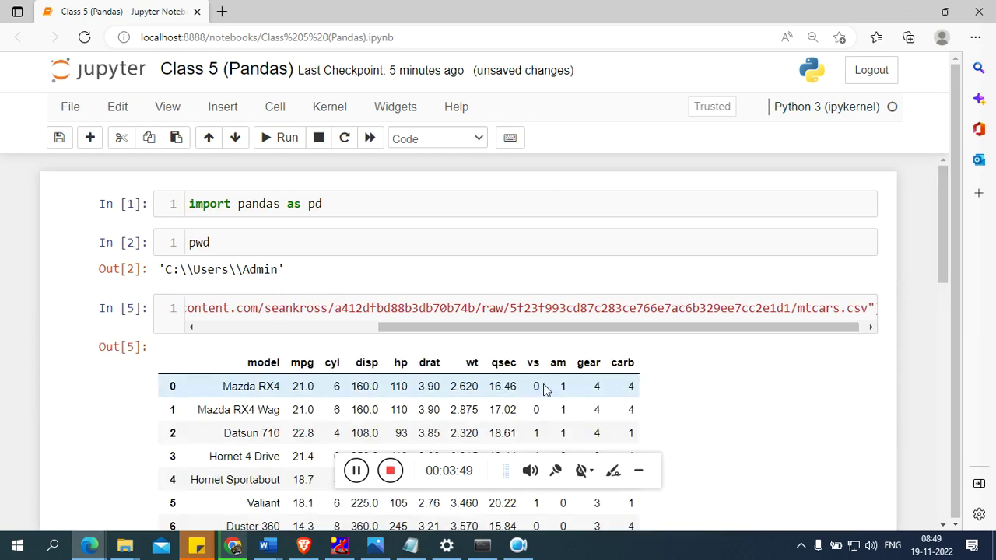
- Examine the loaded mtcars table from its first to last rows and the URL passed to read_csv
scroll(544, 389, down, 4)
scroll(545, 389, up, 2)
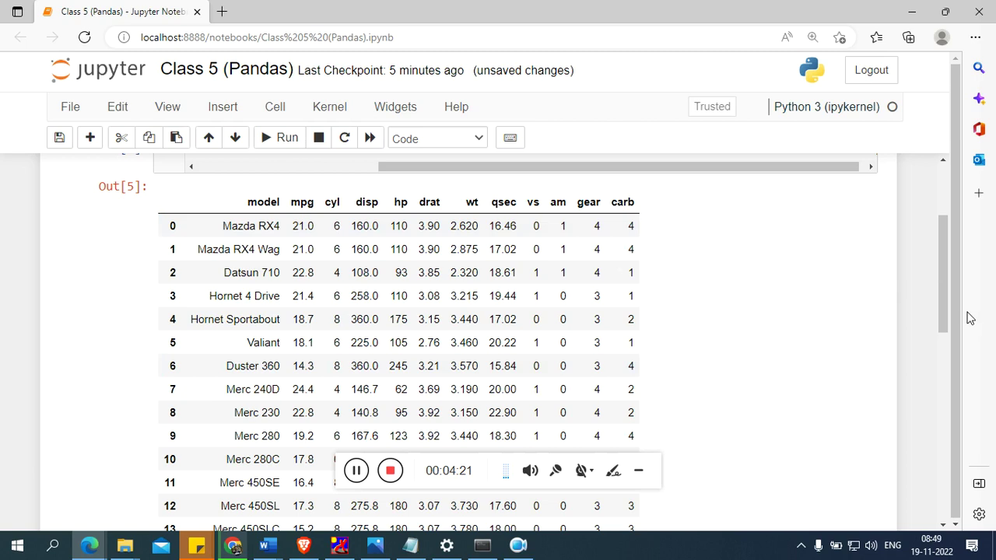
drag(942, 289, 943, 467)
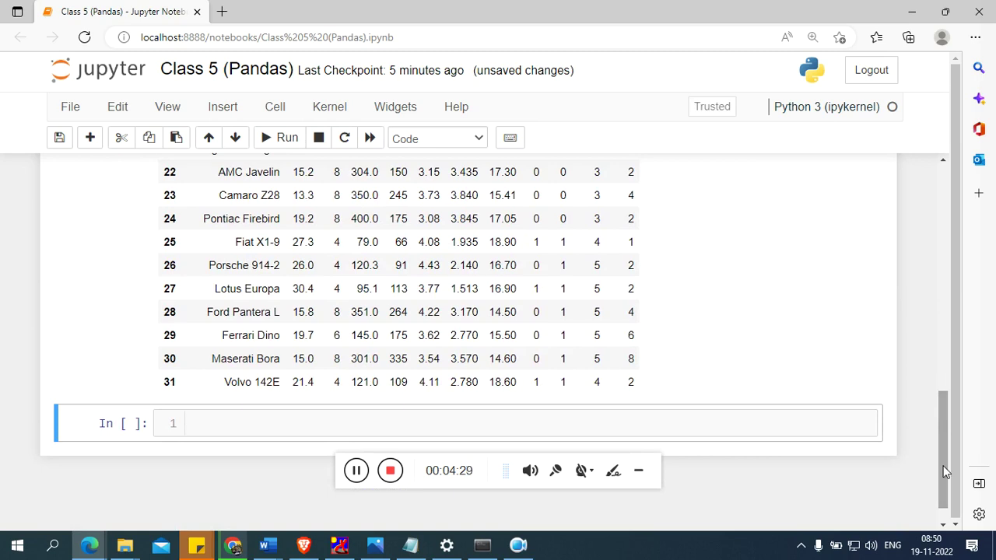
drag(943, 469, 948, 266)
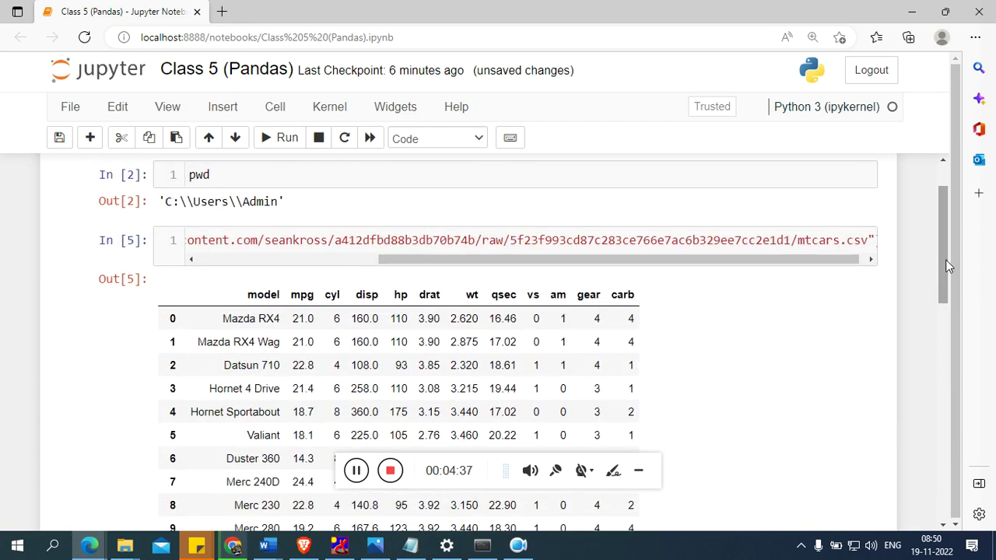
drag(554, 265, 374, 263)
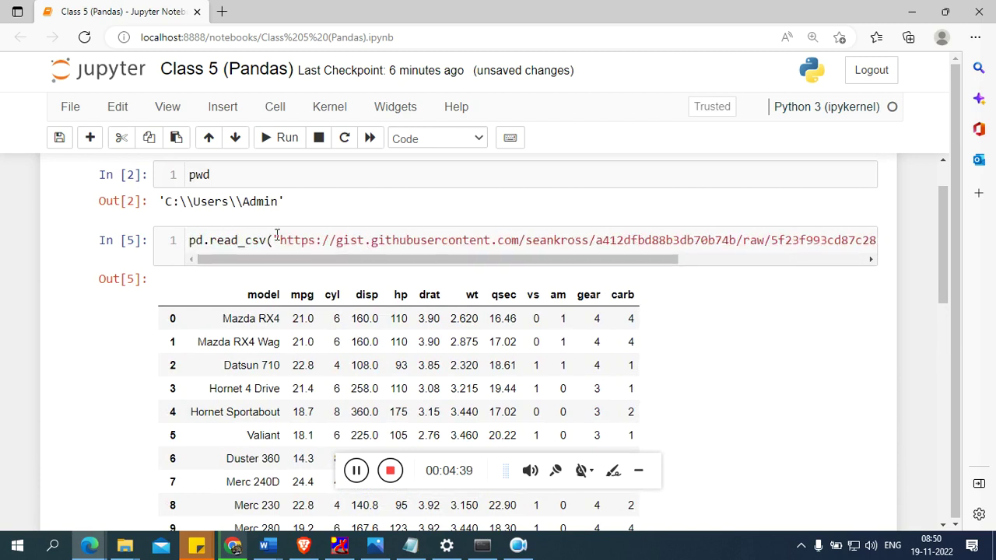
drag(946, 270, 946, 491)
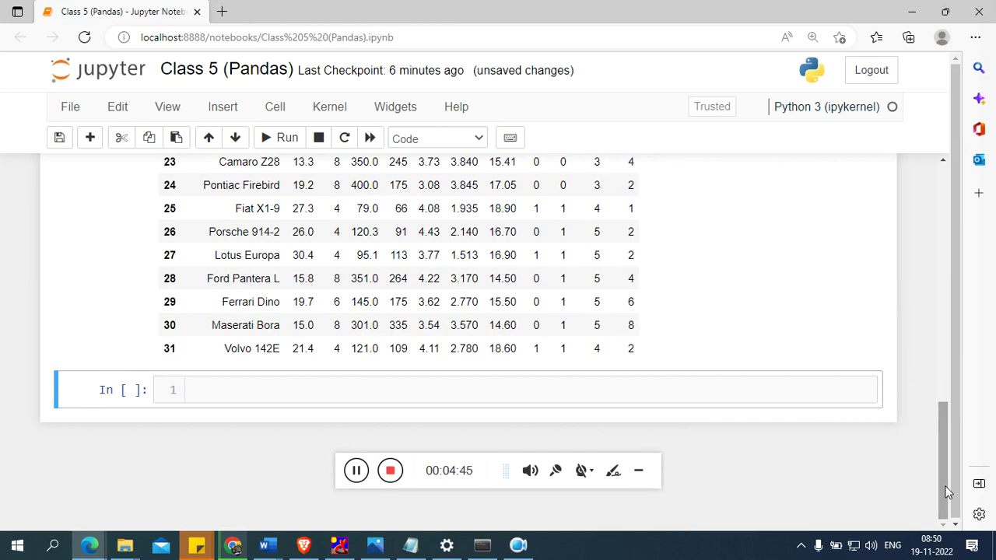
click(291, 390)
drag(943, 420, 922, 195)
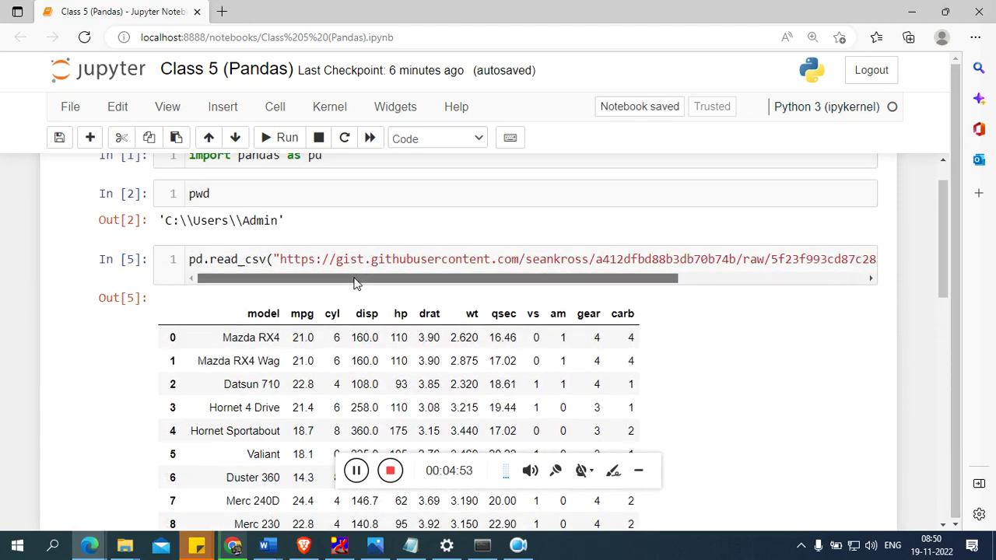
- Assign the read_csv result to the variable df, rerun the cell, and display df in the following cell
click(187, 259)
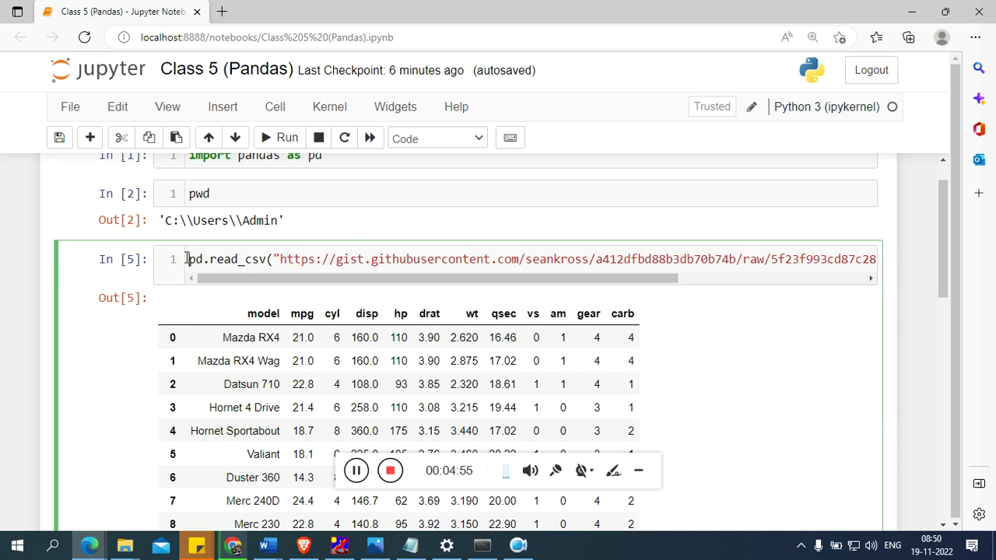
text(df=)
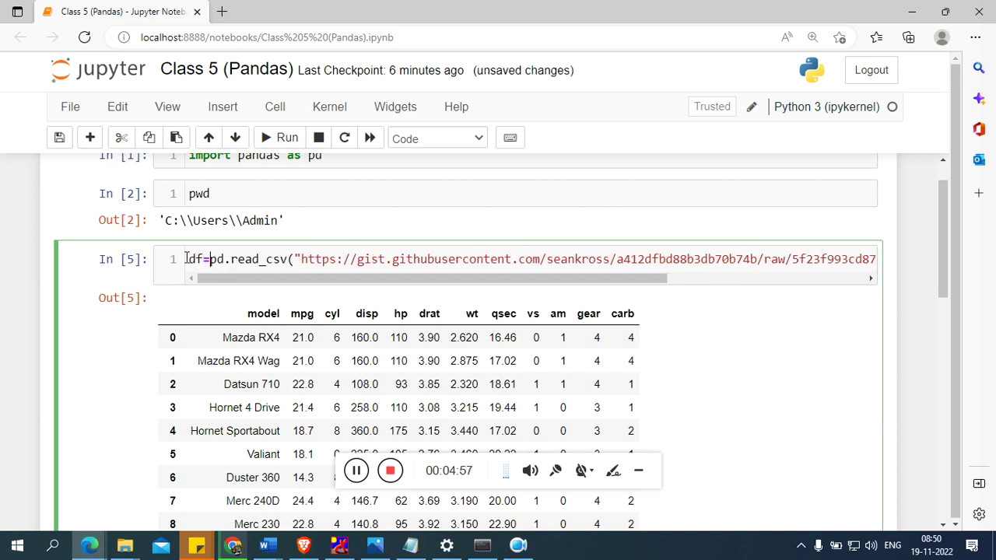
key(shift+Return)
click(195, 351)
text(df)
key(shift+Return)
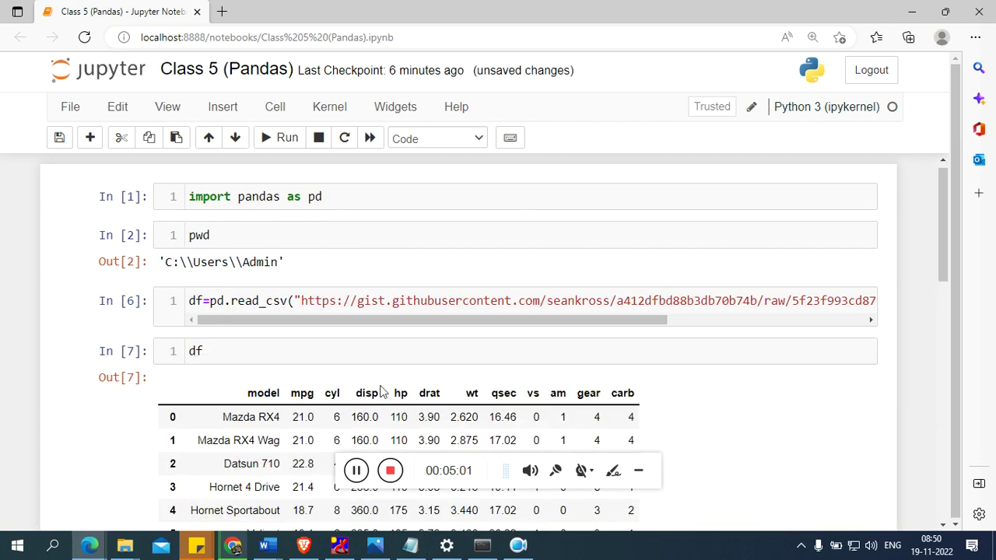
- Try to check the object type of the loaded data by running df.type in the empty cell below the table
scroll(381, 392, down, 5)
scroll(381, 391, up, 5)
drag(946, 241, 936, 482)
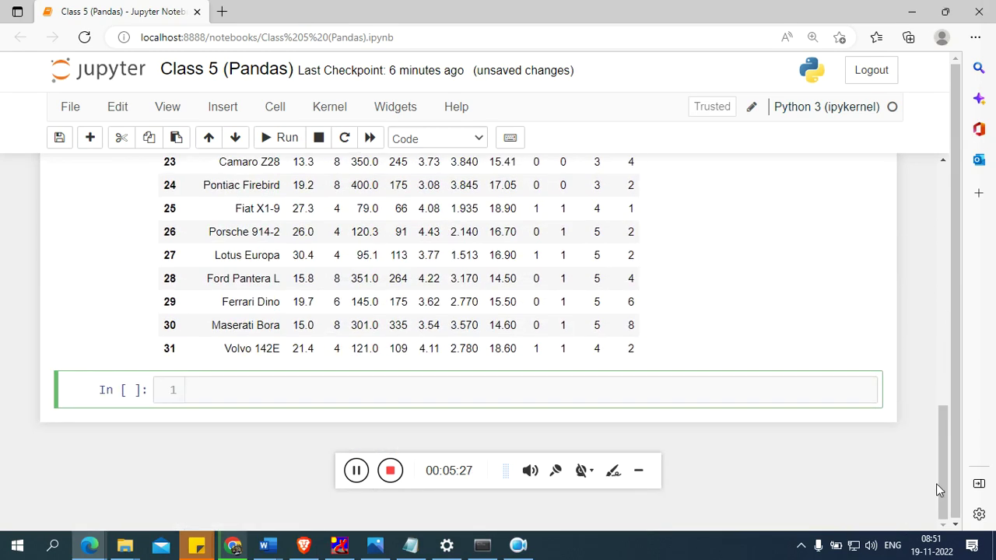
text(df.type)
key(alt+Return)
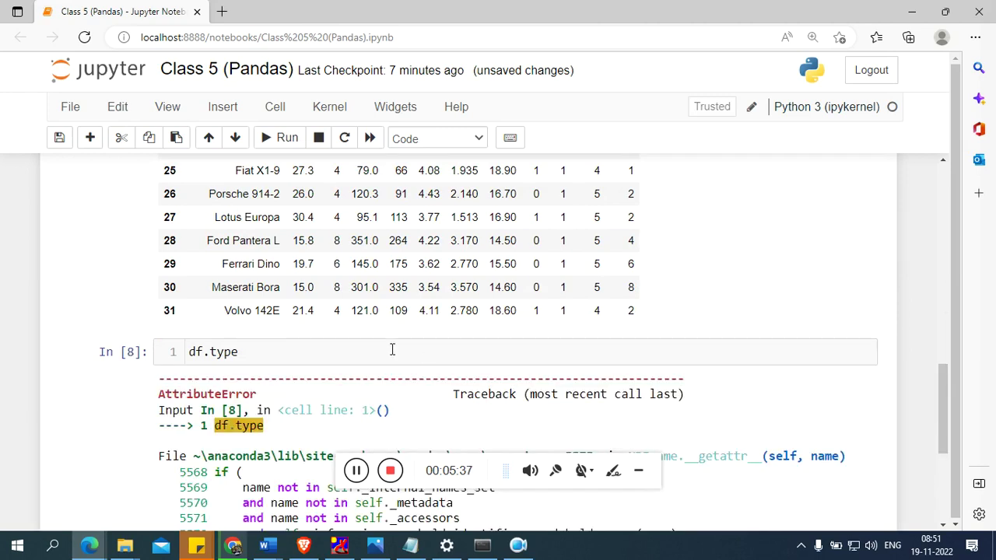
- Replace the df.type expression with type(df) and rerun the cell
click(263, 354)
text(())
key(BackSpace)
key(BackSpace)
key(BackSpace)
key(BackSpace)
key(BackSpace)
key(BackSpace)
key(BackSpace)
key(BackSpace)
key(BackSpace)
text(type)
key(BackSpace)
key(BackSpace)
text(pe()
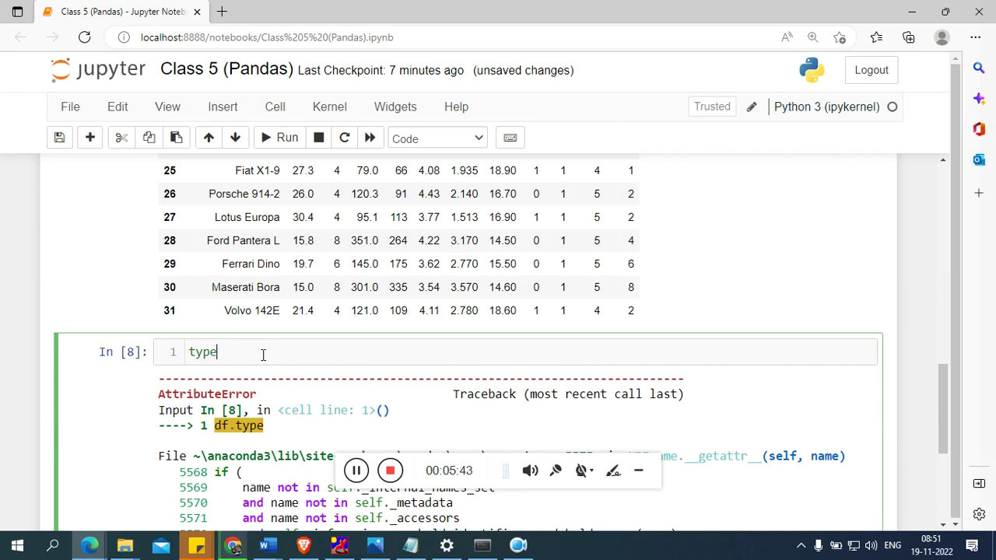
text(df)
key(shift+Return)
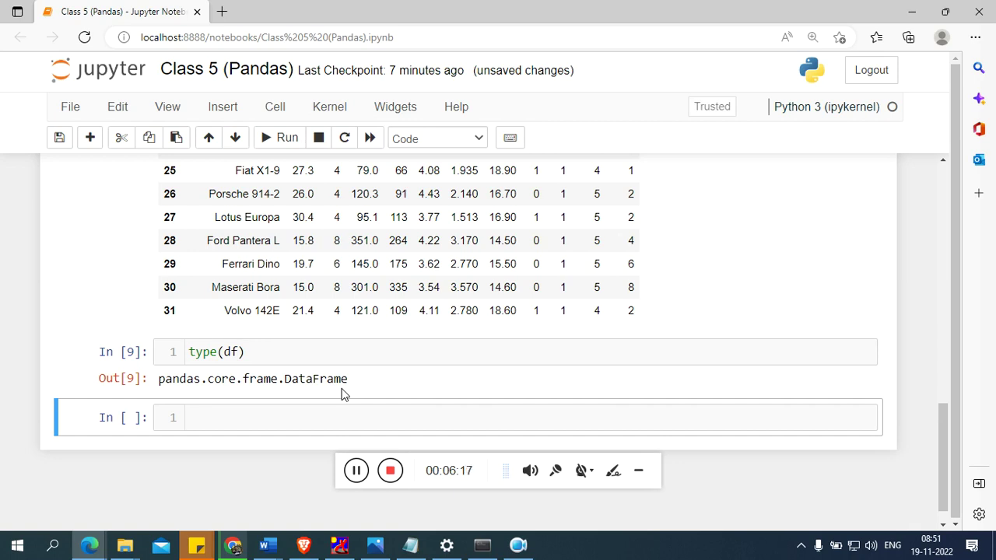
- Try to get the dimensions of the data frame by running df.shape() in the new cell
click(259, 426)
text(df.)
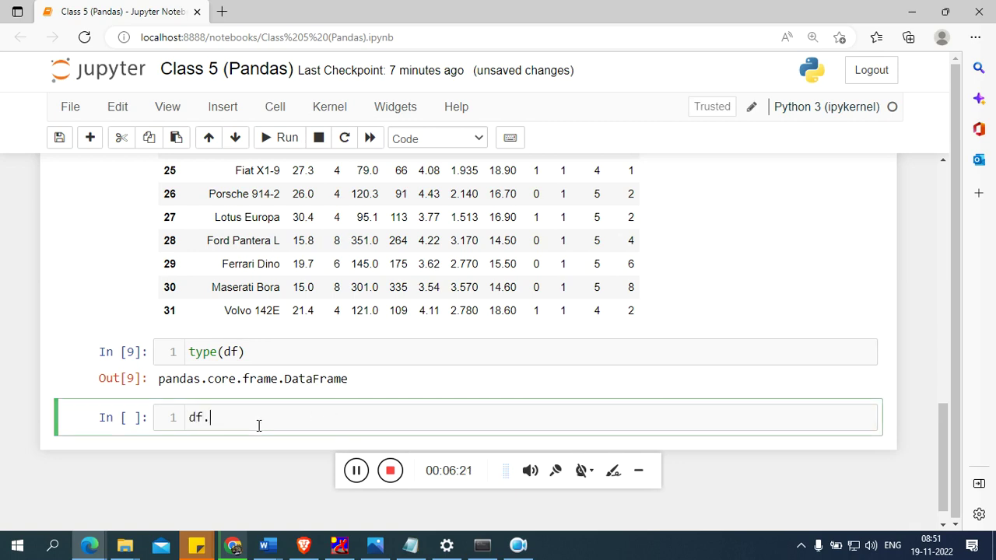
text(shape())
key(shift+Return)
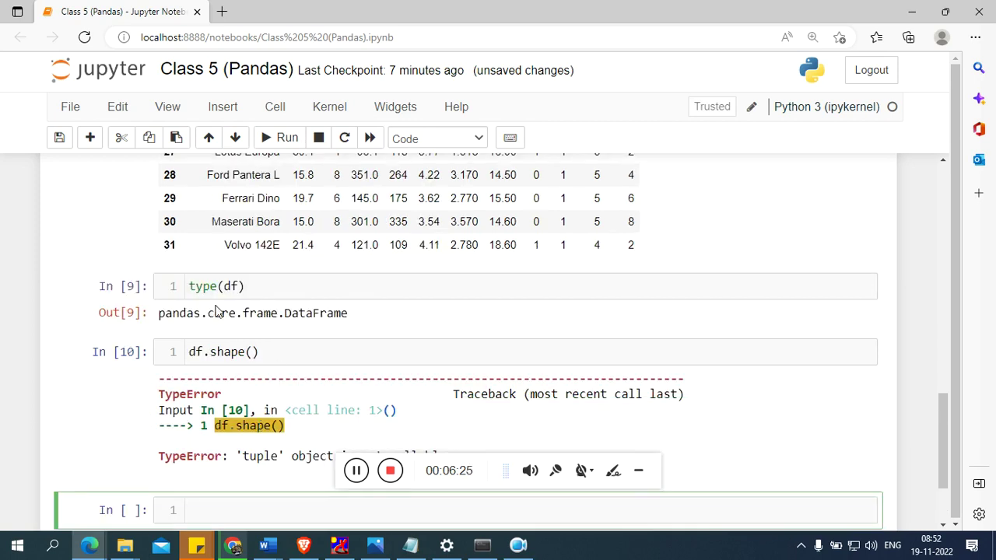
- Correct the shape call to the attribute df.shape without parentheses and rerun the cell
click(282, 356)
key(BackSpace)
key(BackSpace)
key(BackSpace)
key(BackSpace)
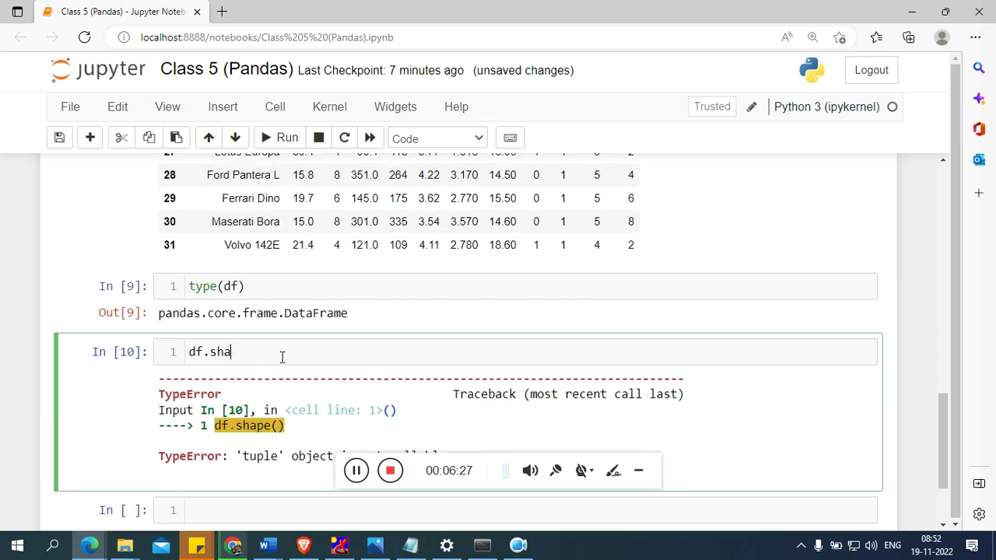
key(BackSpace)
key(BackSpace)
key(BackSpace)
key(BackSpace)
text(.shape)
key(shift+Return)
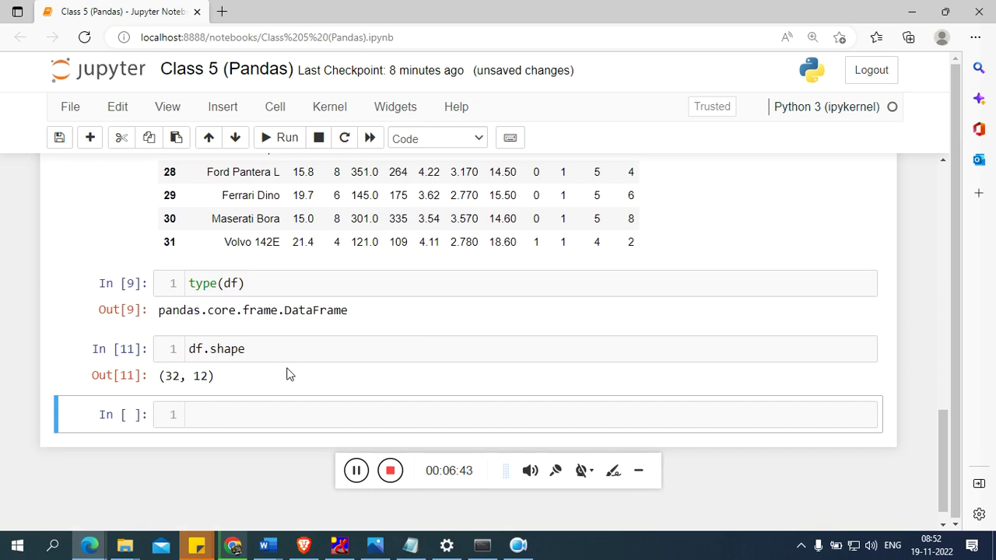
- Show the first rows of the data frame by running df.head() in the new cell
click(230, 409)
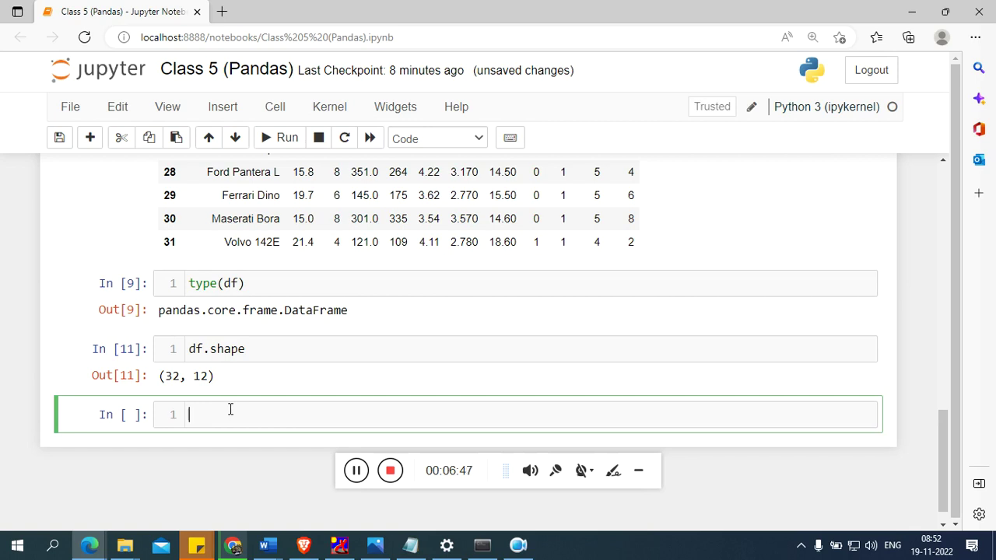
text(df.)
text(head())
key(shift+Return)
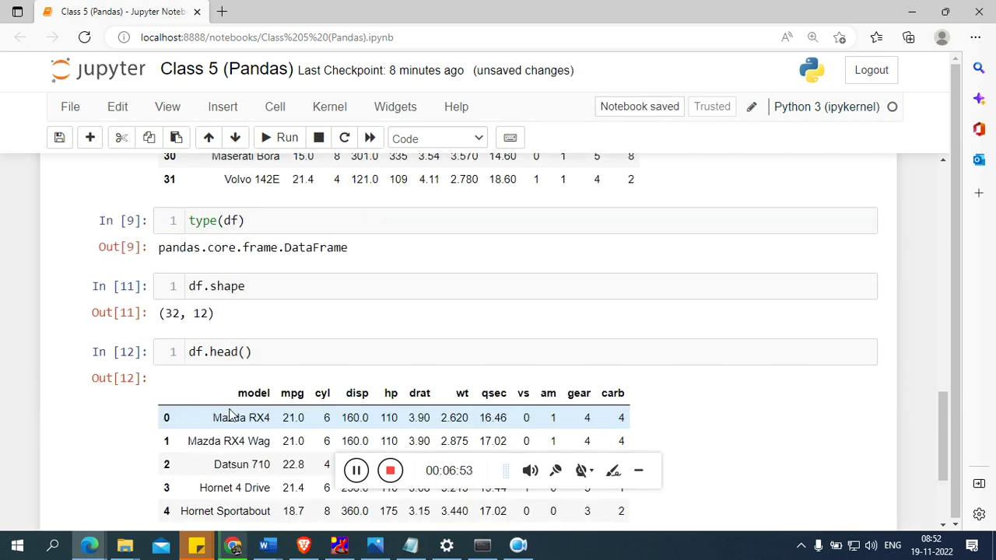
- Show the last rows of the data frame by running df.tail() in the new cell
scroll(238, 415, down, 2)
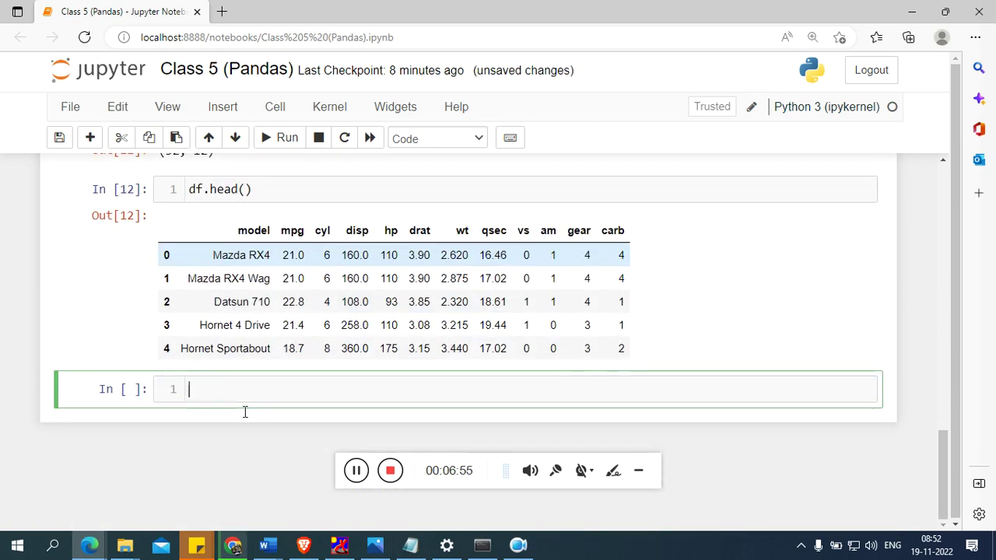
text(df)
scroll(244, 411, up, 4)
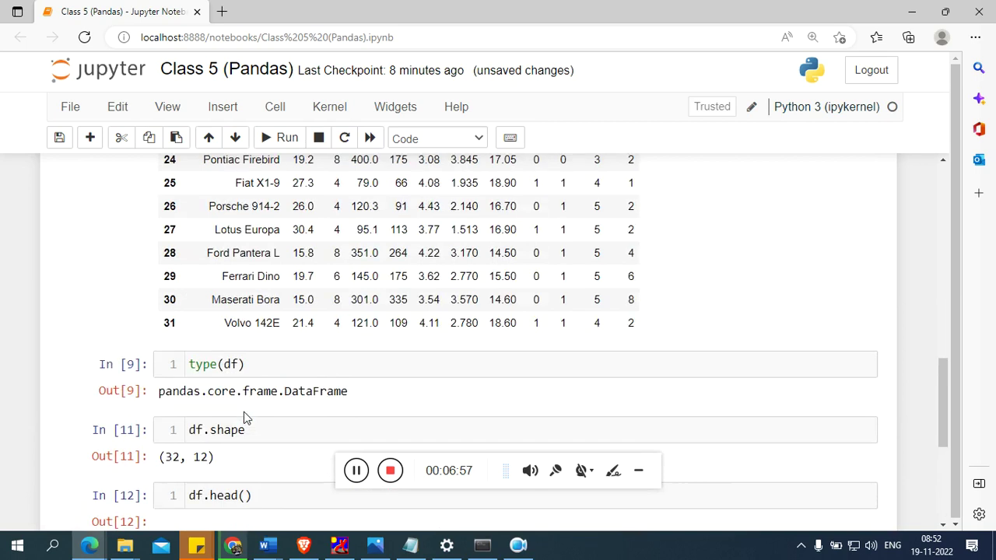
scroll(244, 411, down, 1)
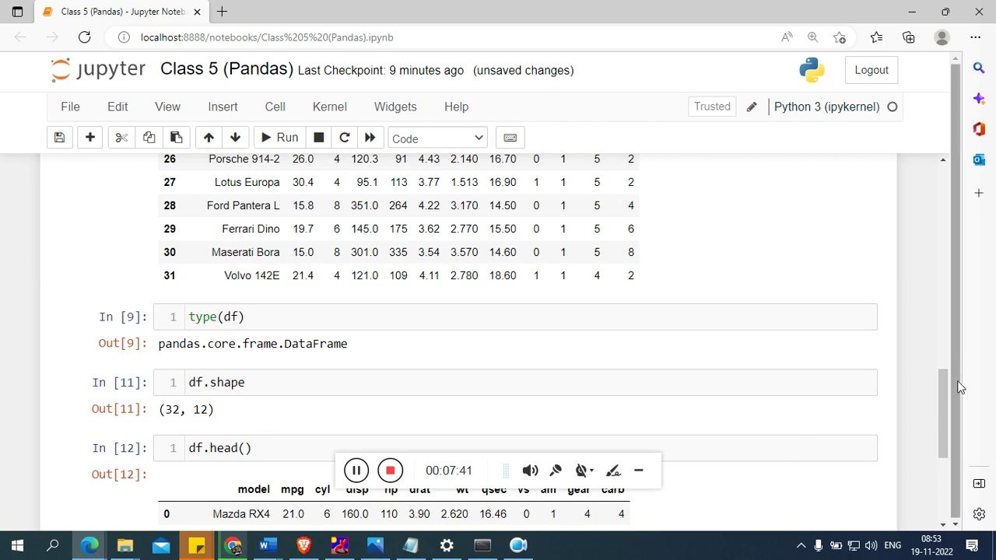
drag(946, 395, 941, 445)
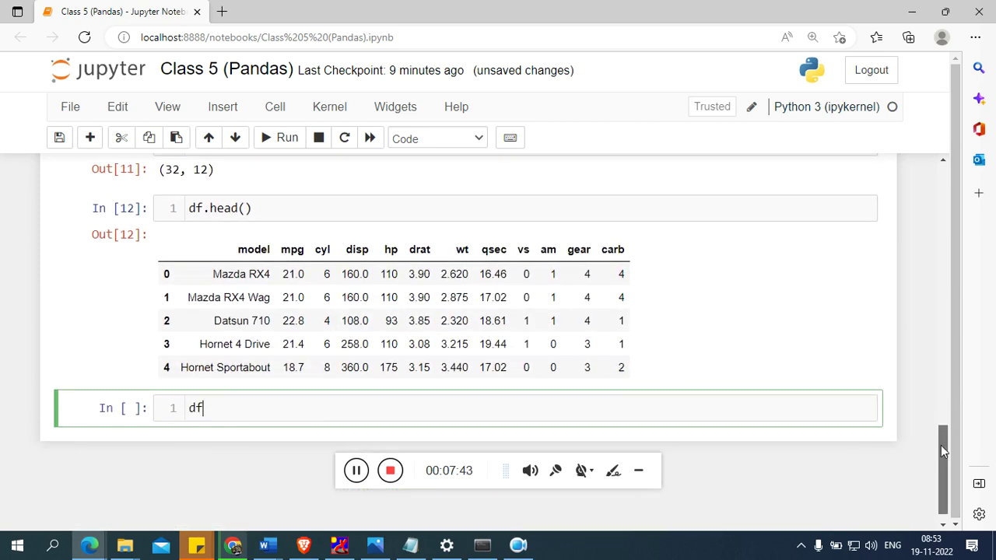
text(.tail)
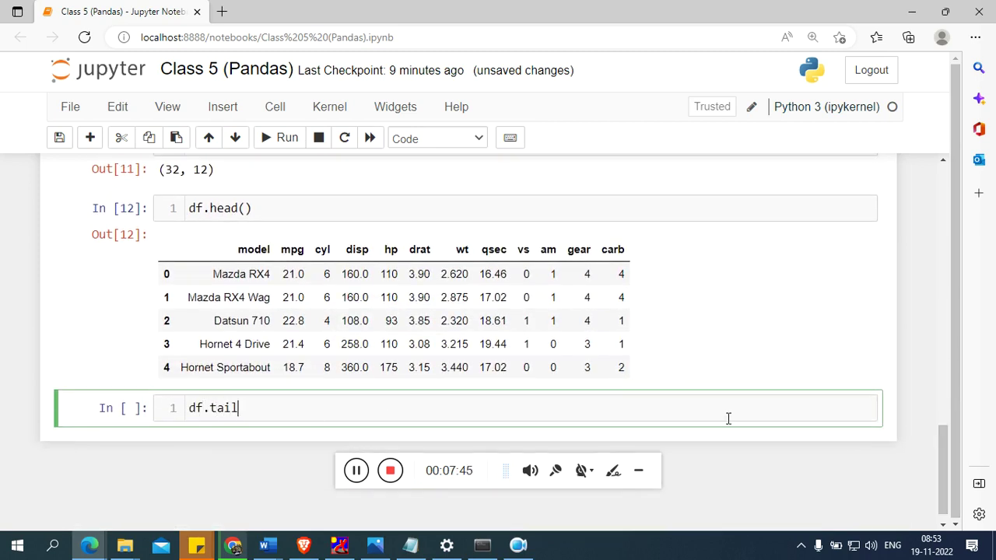
text(()
key(Return)
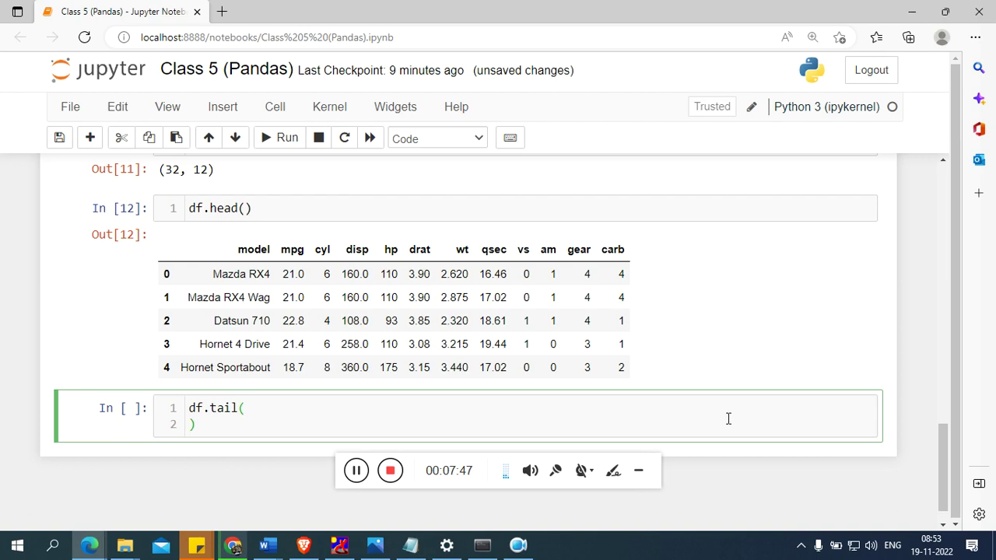
key(BackSpace)
key(shift+Return)
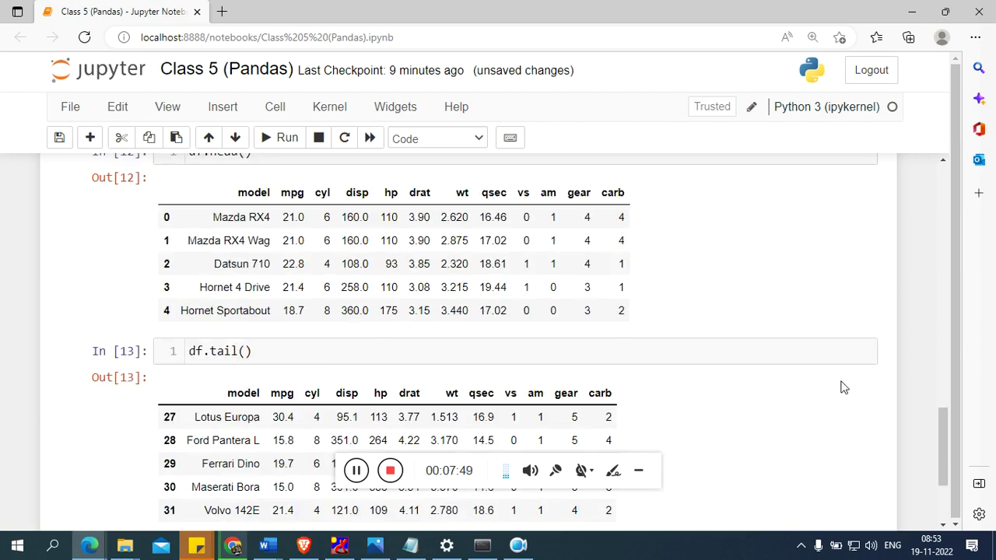
- Change the tail call to df.tail(10) and rerun the cell to list the last ten rows
click(242, 352)
text(10)
key(shift+Return)
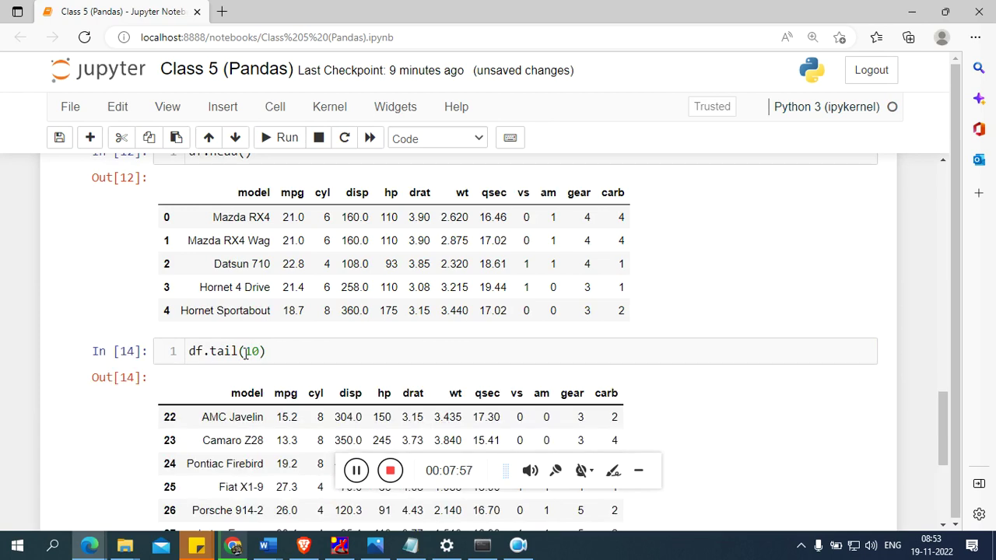
scroll(436, 325, down, 4)
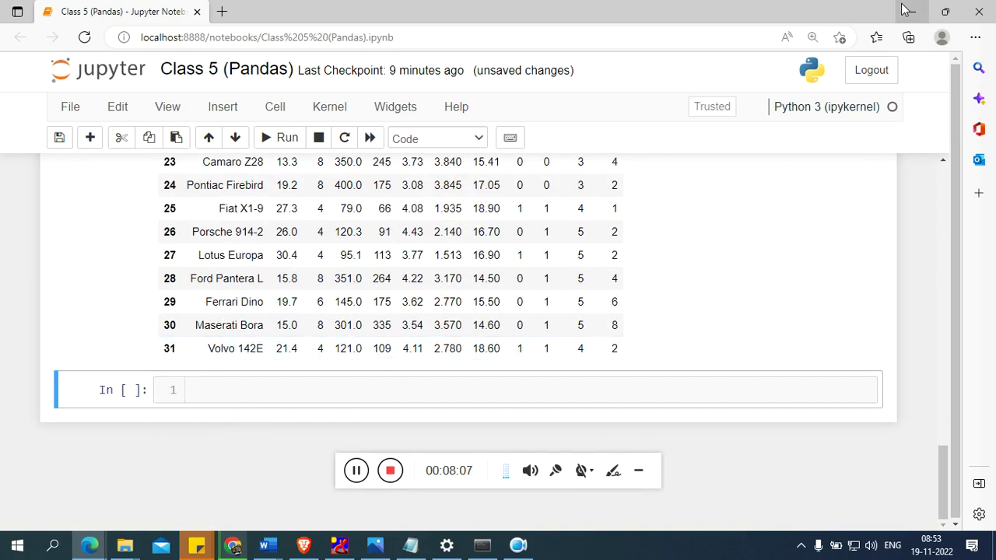
- Switch to Chrome and search Google for "salary.csv github"
mouse_move(290, 543)
click(233, 545)
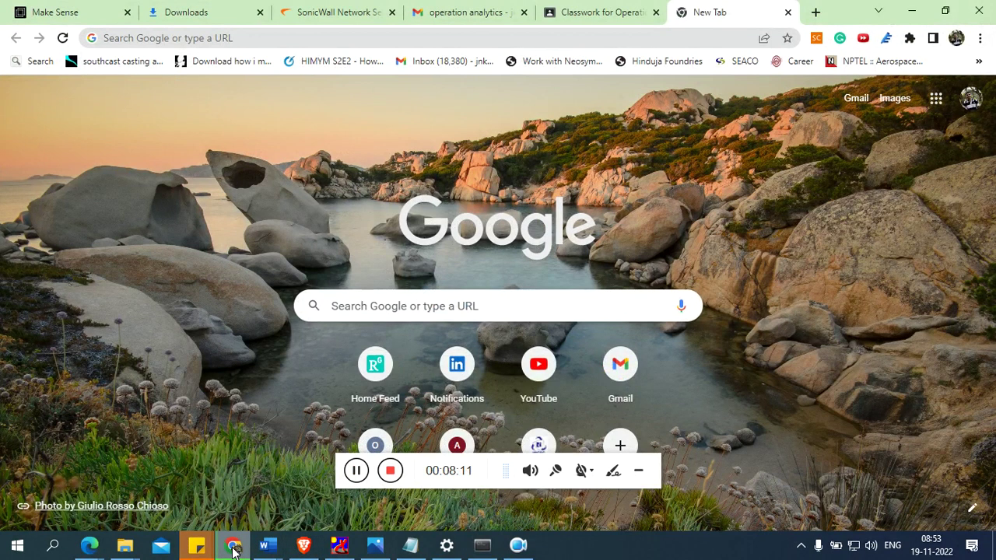
click(195, 43)
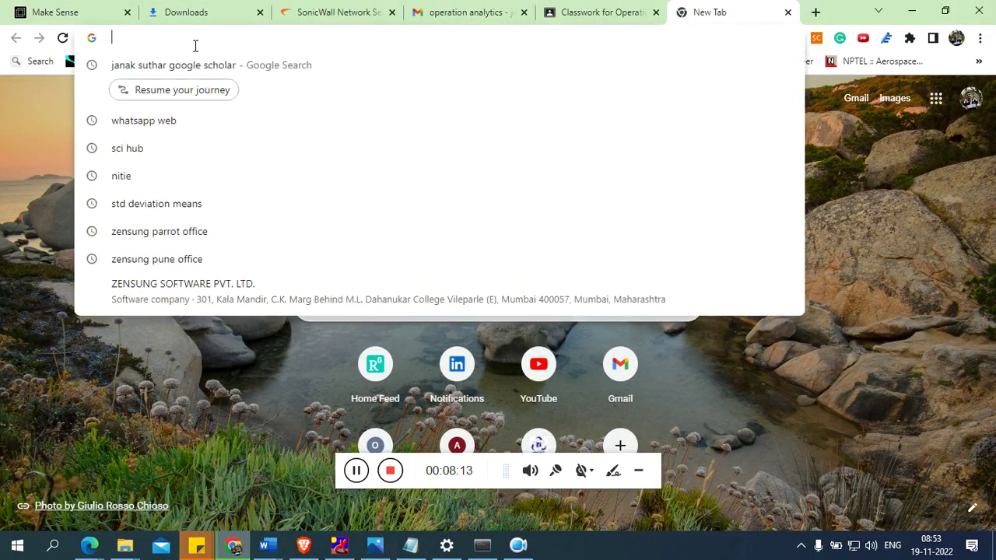
text(salies)
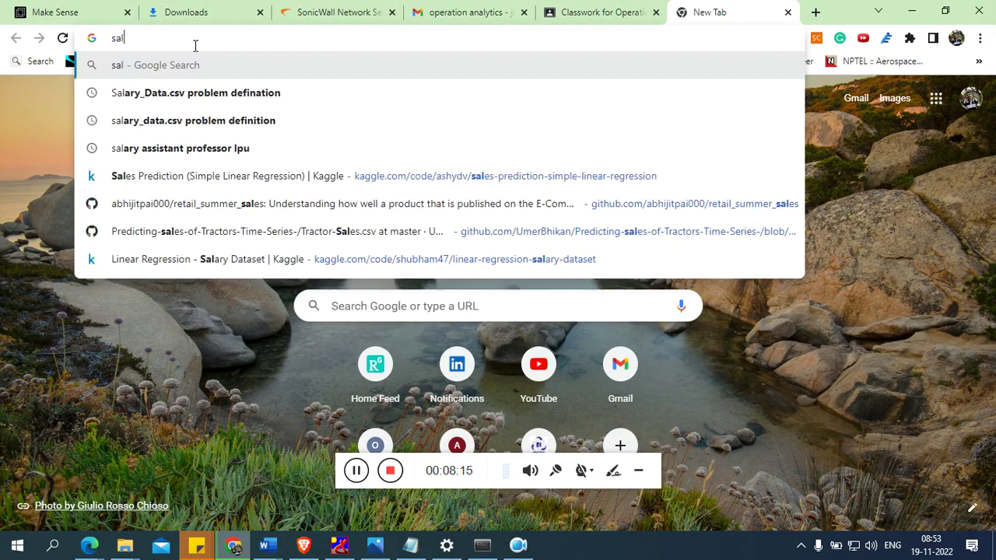
key(BackSpace)
key(BackSpace)
key(BackSpace)
key(BackSpace)
text(ary)
key(BackSpace)
key(BackSpace)
key(BackSpace)
key(BackSpace)
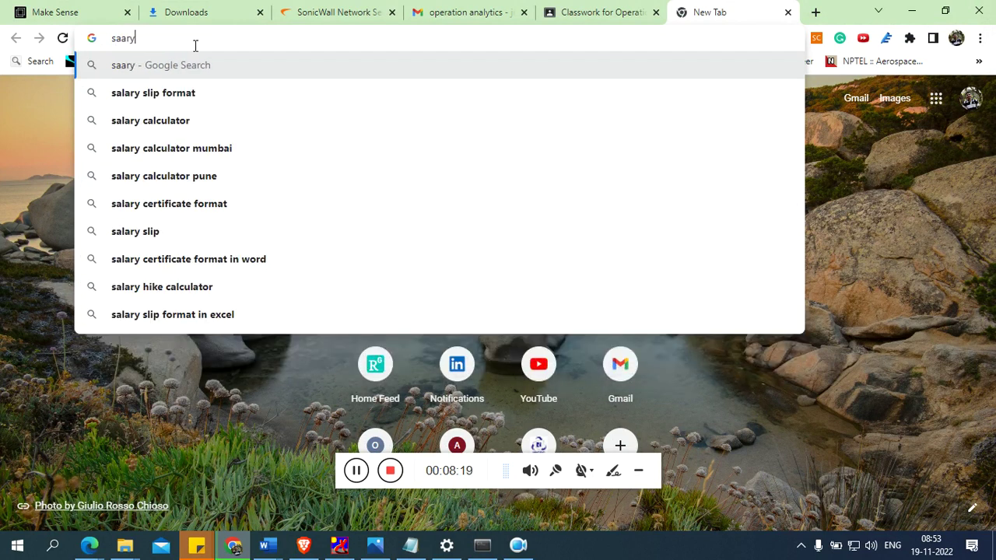
text(lary)
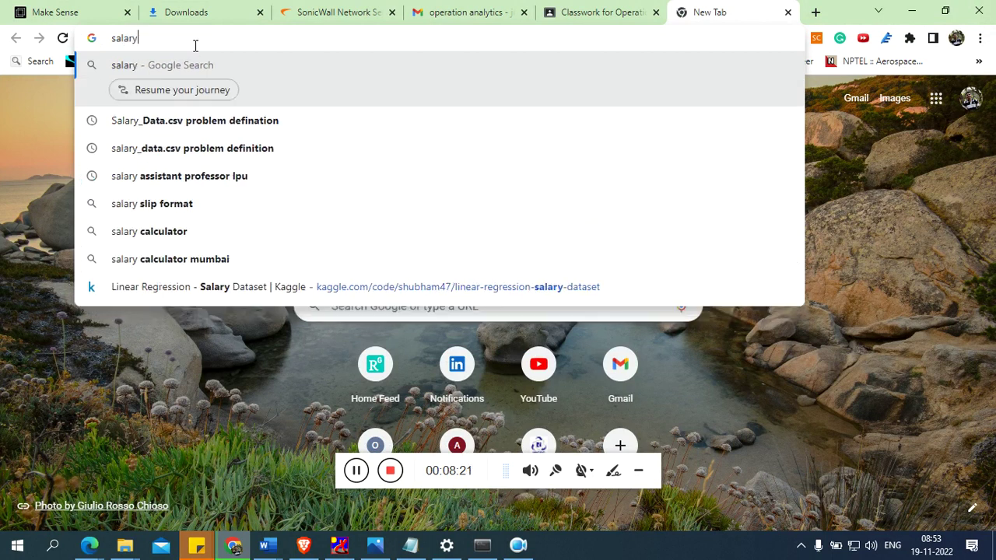
text(.csv)
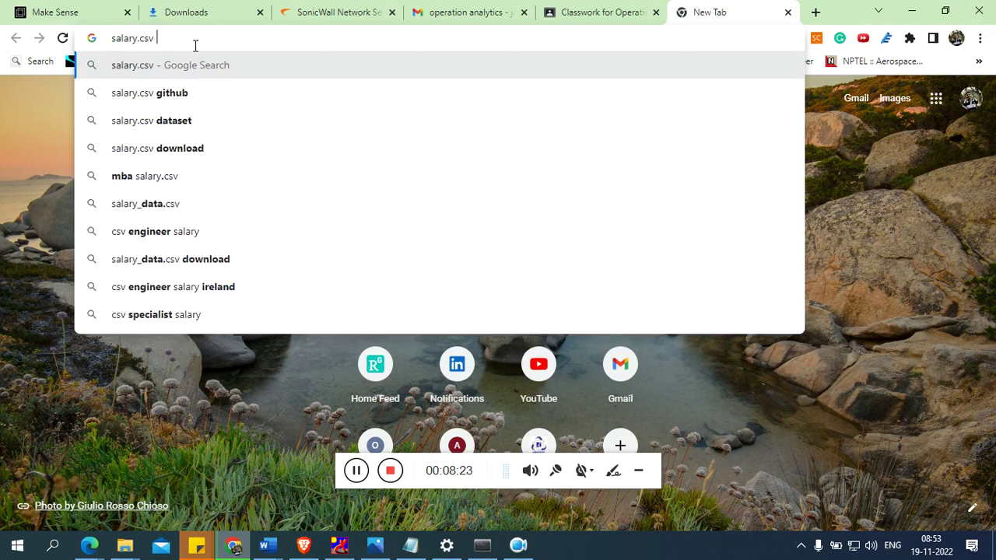
click(178, 94)
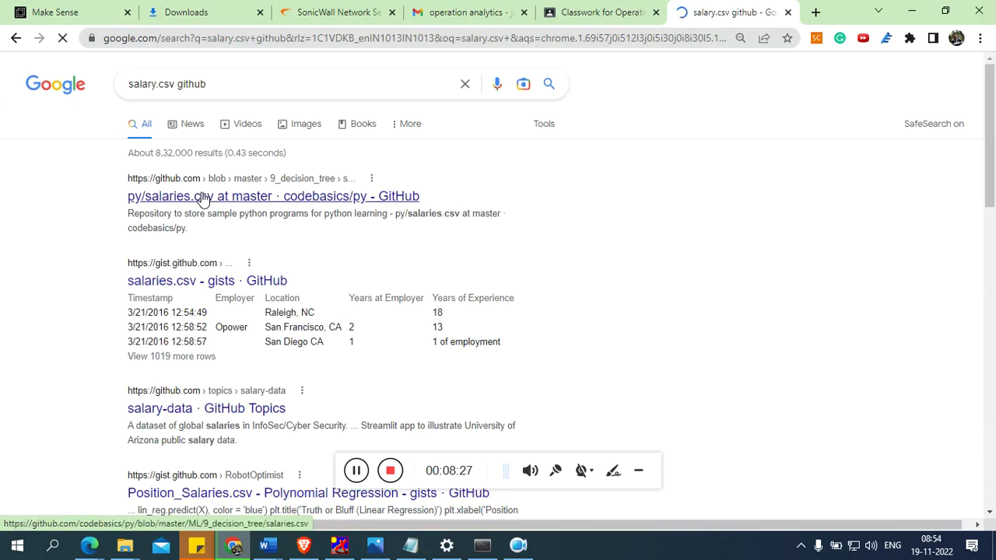
- Open the codebasics py/salaries.csv result to check its columns, and return to the search results
click(201, 198)
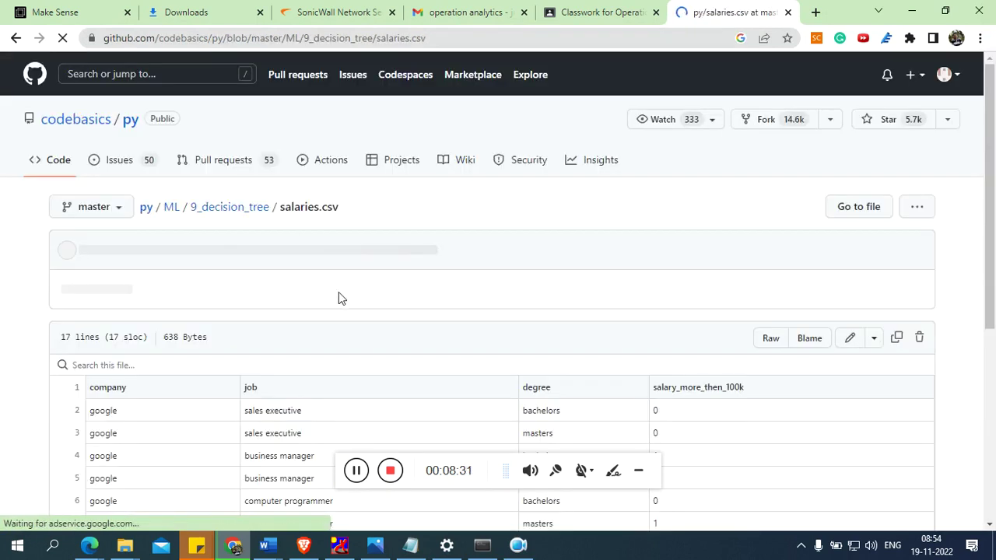
scroll(338, 294, down, 1)
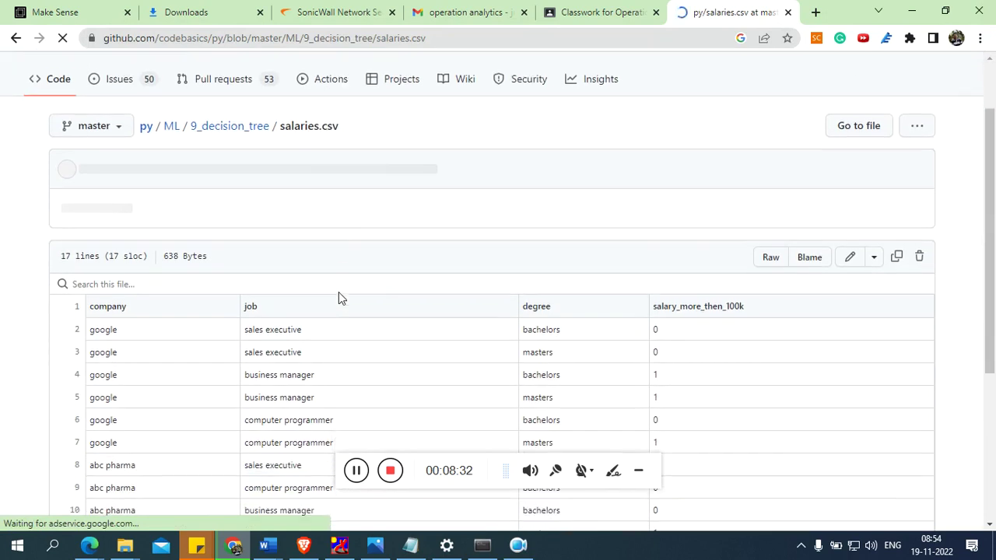
click(14, 38)
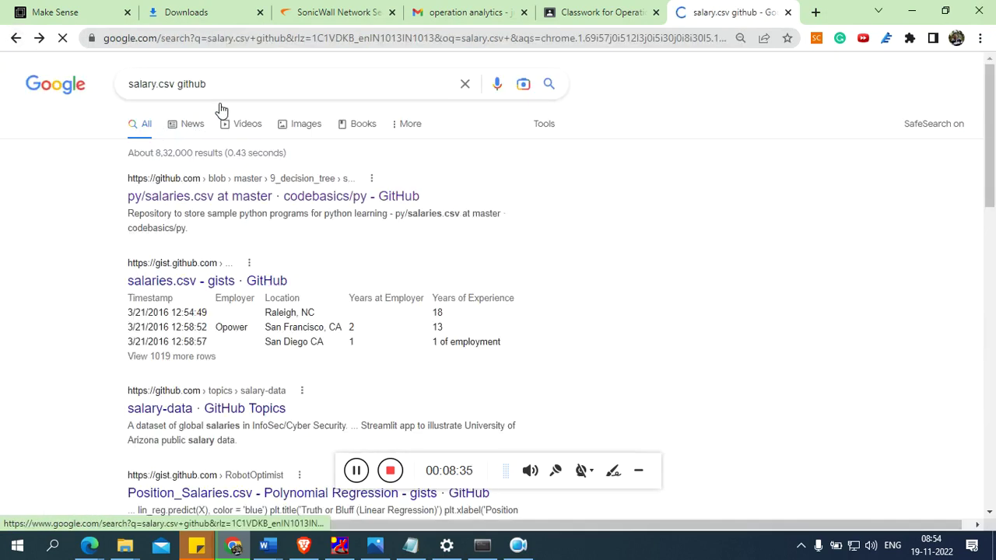
- Refine the Google search to "salary.csv professor github"
click(216, 82)
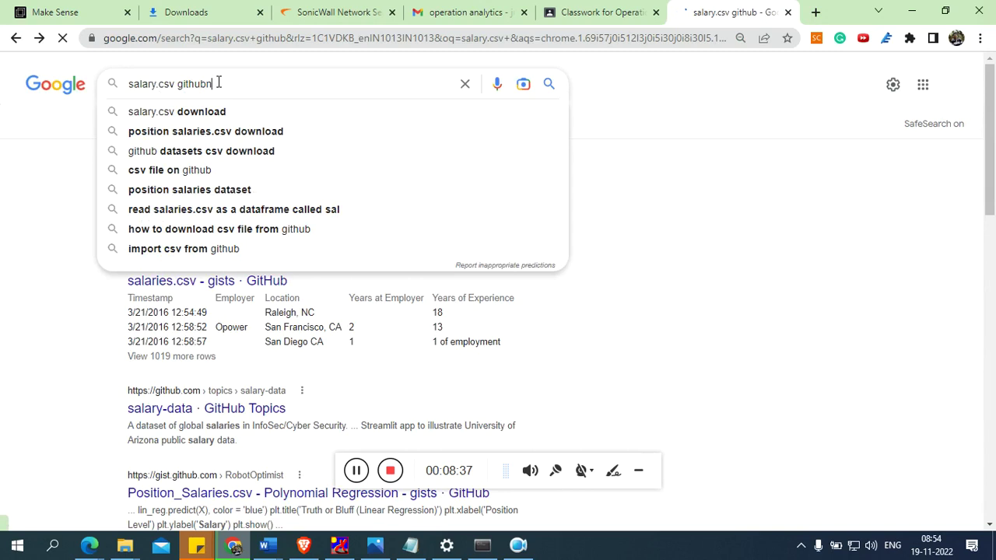
text(n)
key(BackSpace)
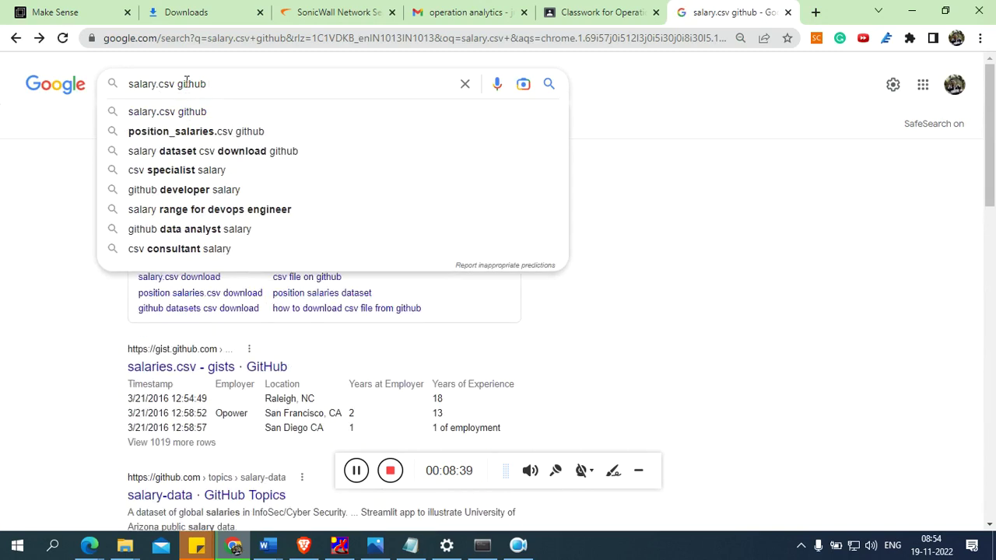
click(178, 83)
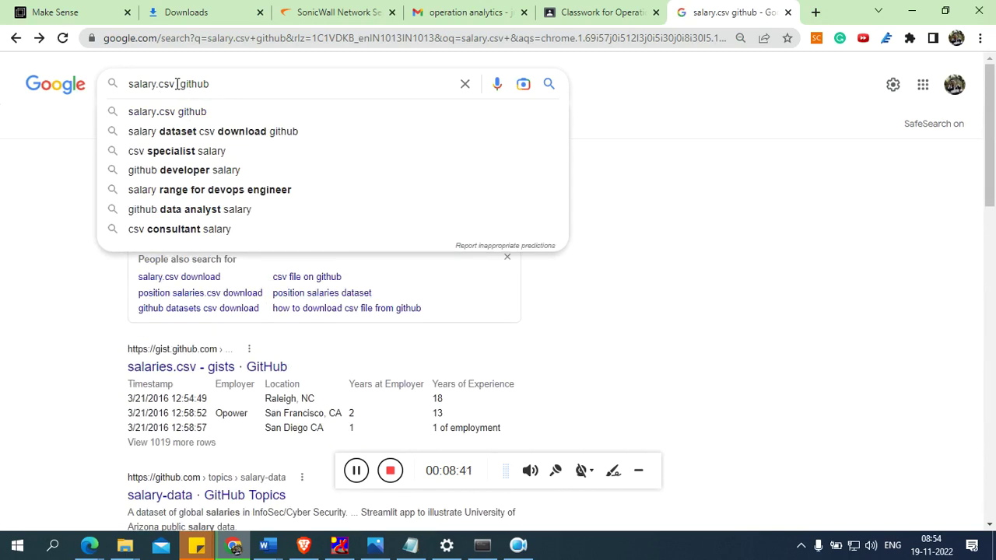
text(professor)
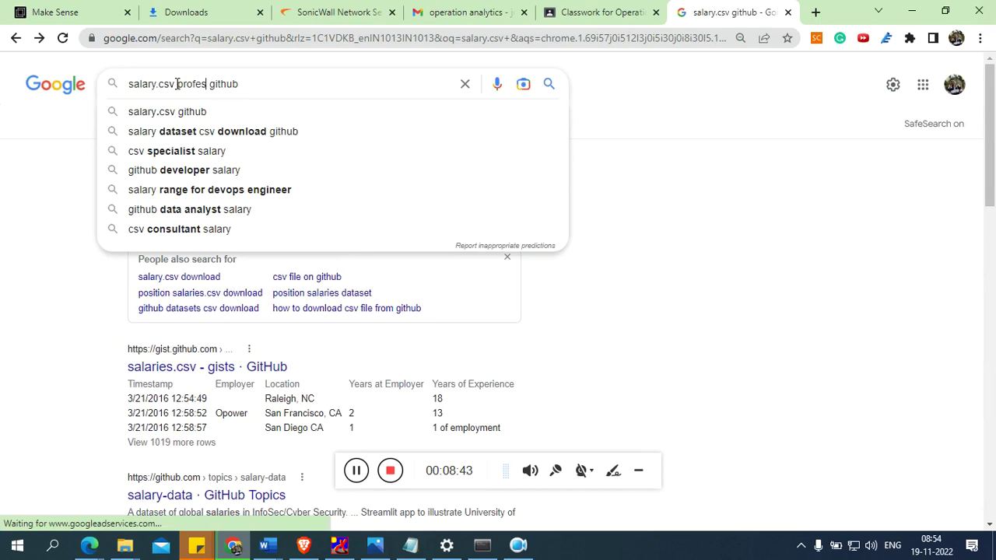
key(Return)
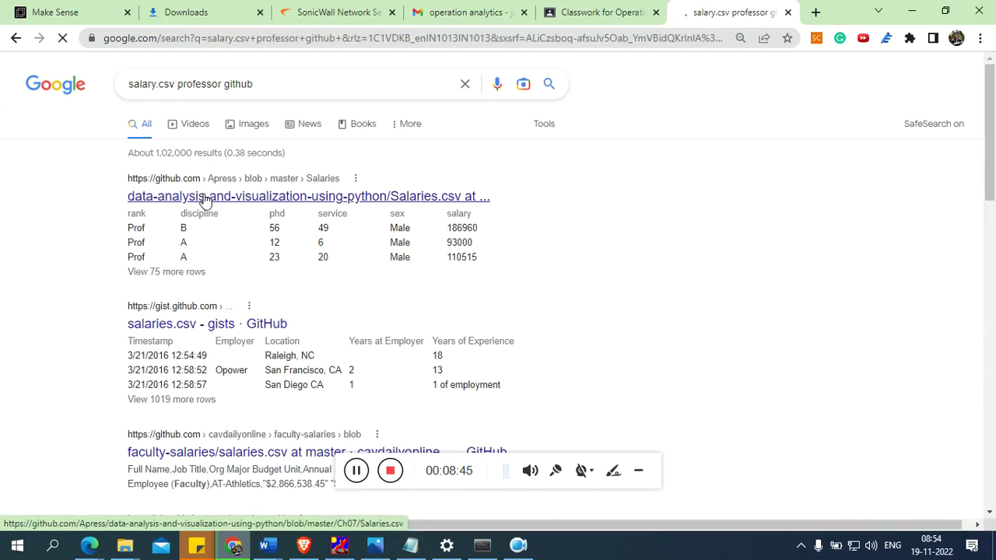
- Open the Apress data-analysis-and-visualization-using-python Salaries.csv result on GitHub and examine its table
click(204, 202)
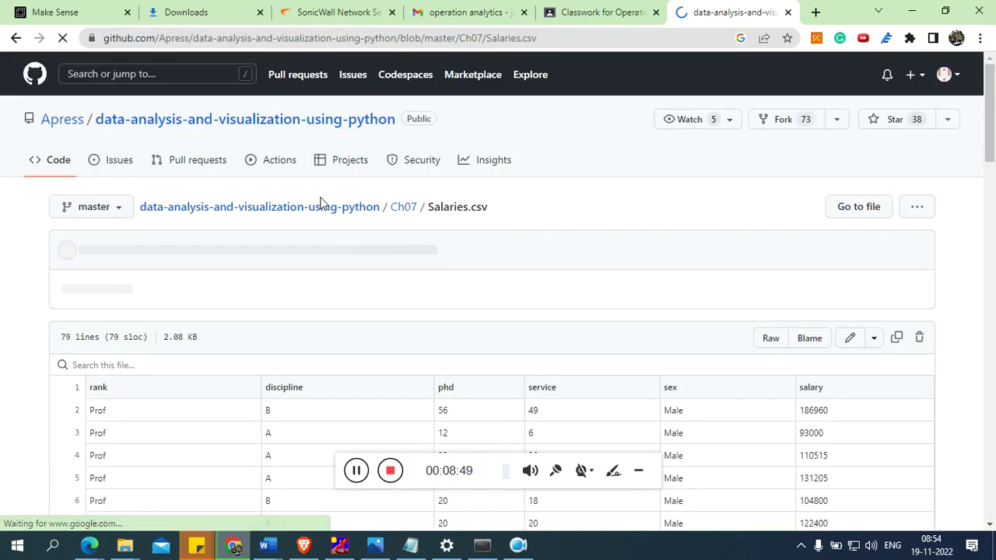
click(16, 38)
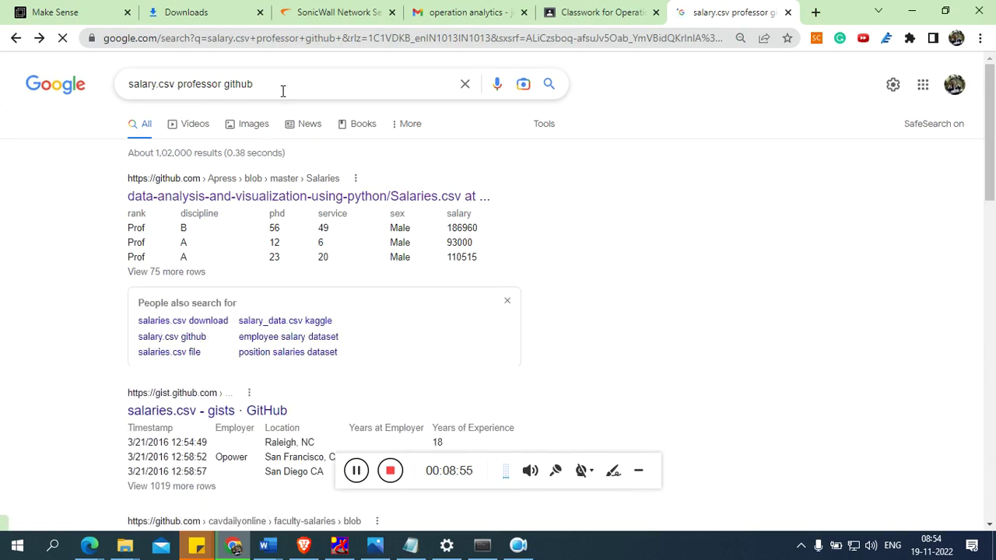
click(203, 188)
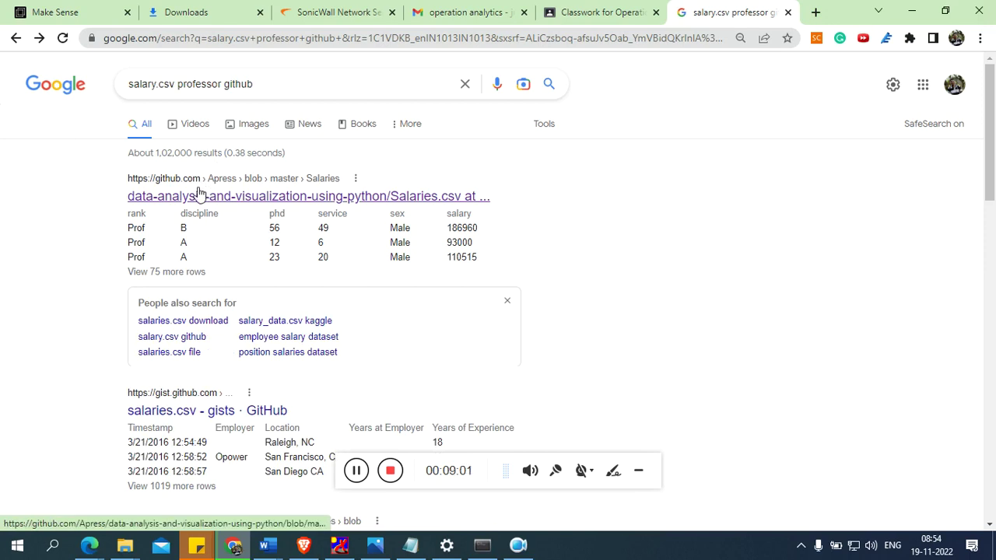
click(193, 205)
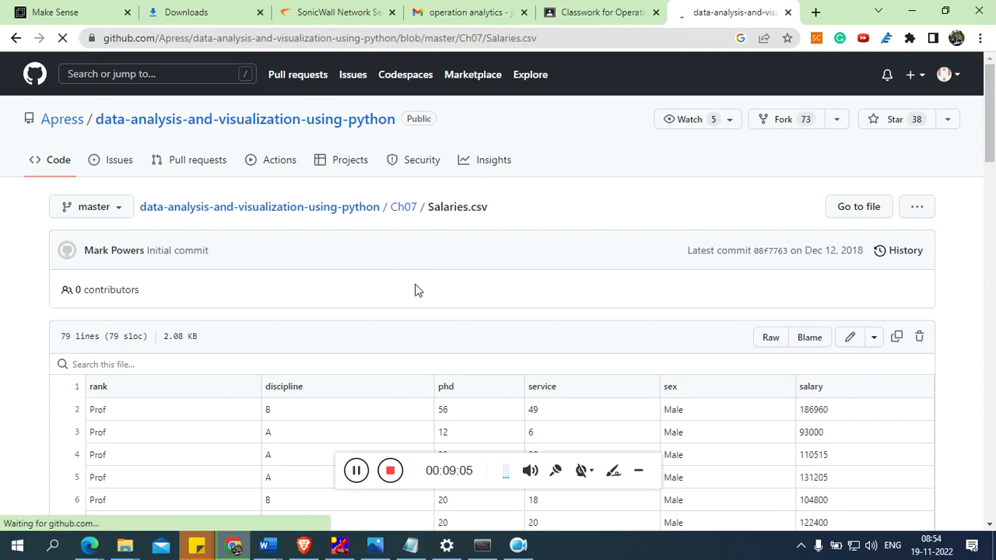
scroll(414, 289, down, 1)
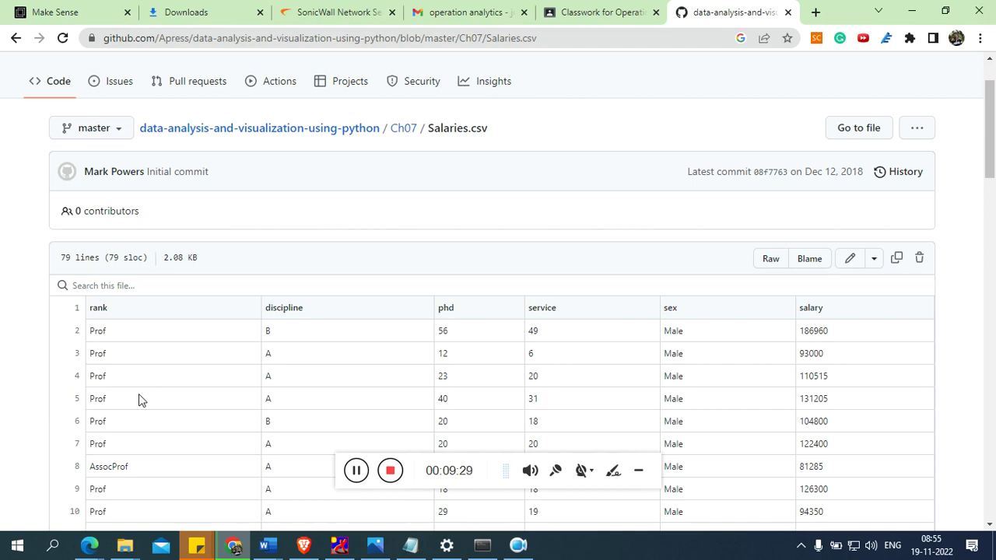
scroll(138, 394, down, 1)
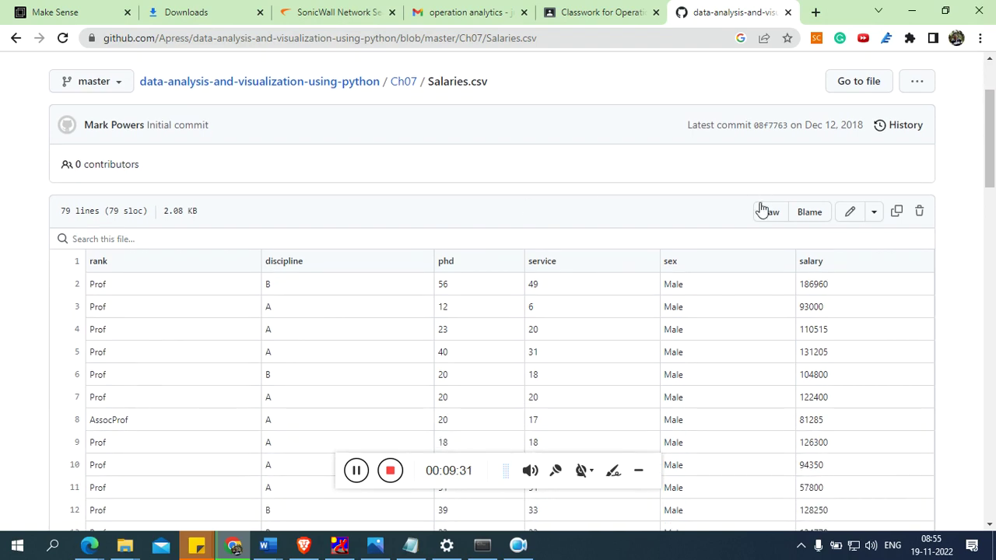
- Open the raw version of Salaries.csv and select its full web address
click(769, 213)
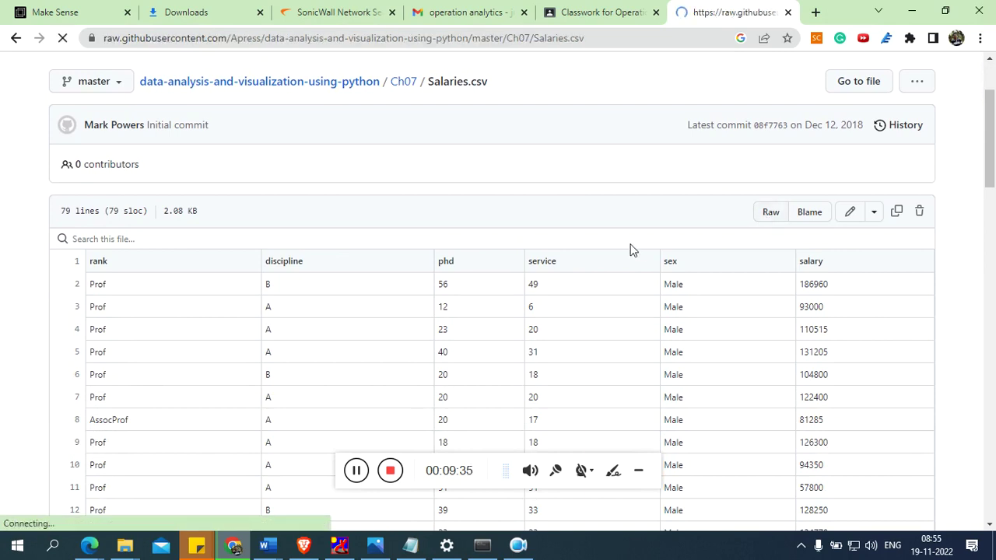
click(462, 44)
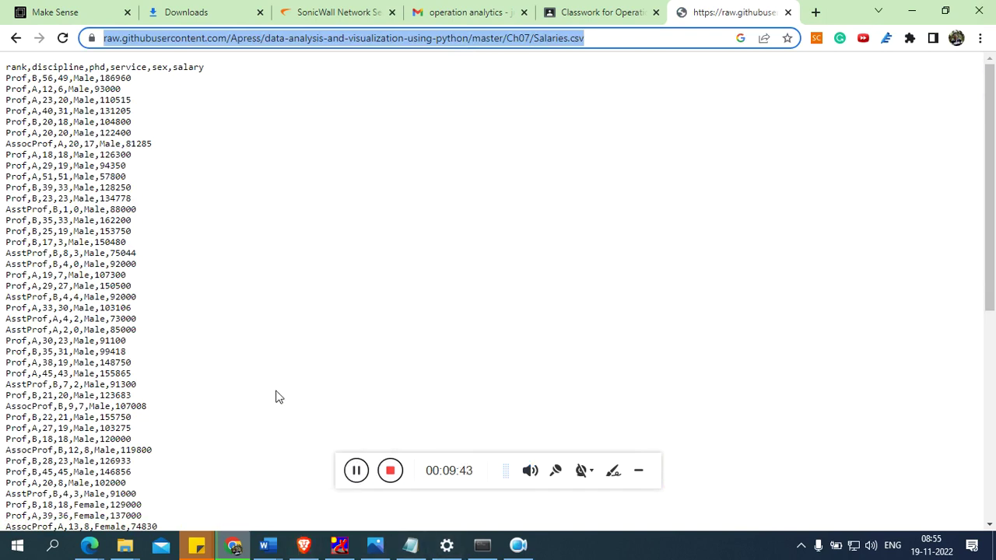
- Return to the "salary.csv professor github" search results and reopen the Apress Salaries.csv page
click(12, 42)
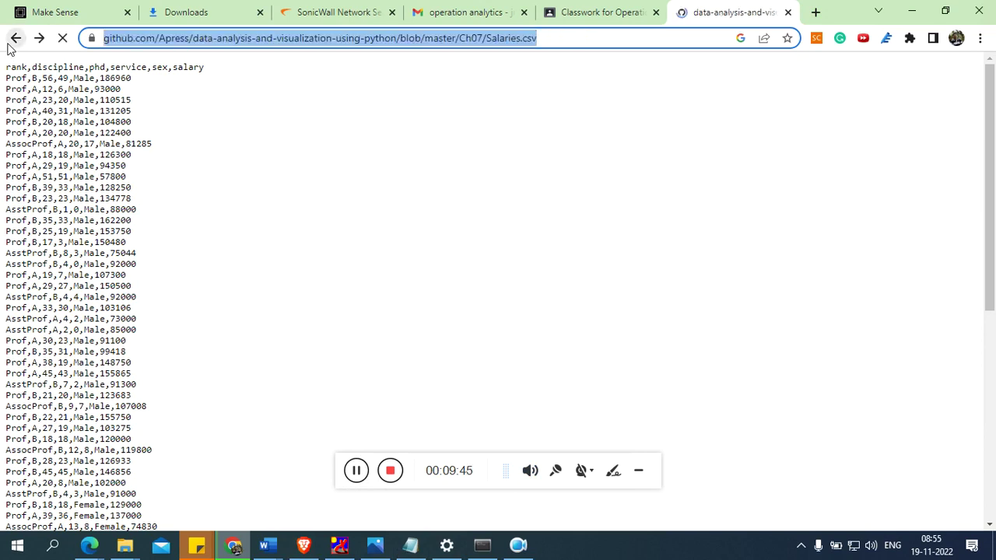
click(11, 42)
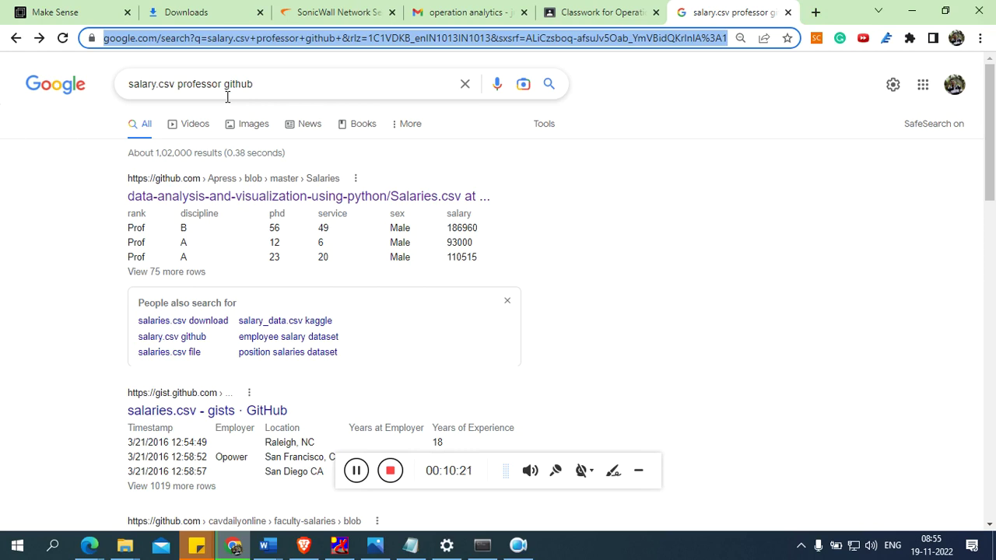
click(236, 198)
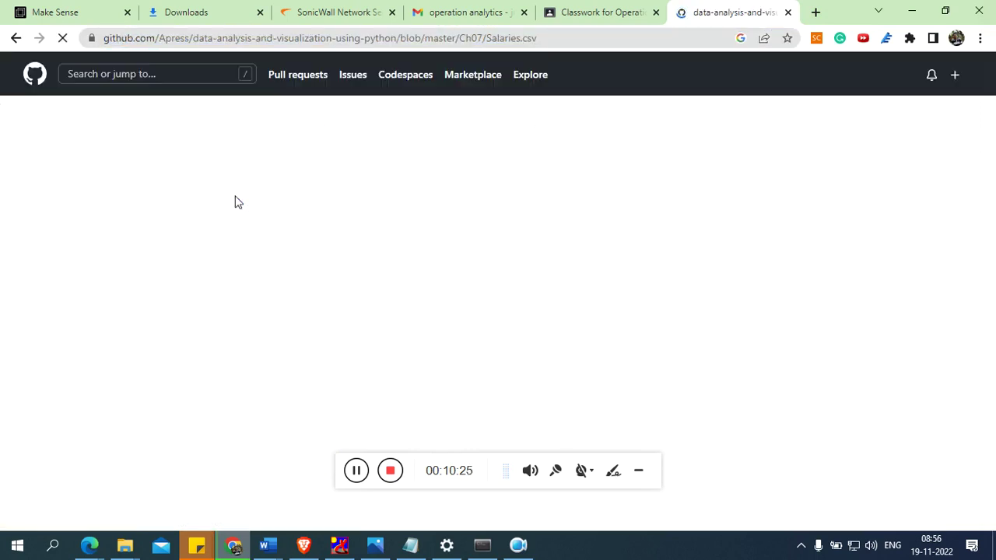
- Open the raw version of the Apress Salaries.csv file on GitHub and select its complete URL
scroll(453, 290, down, 2)
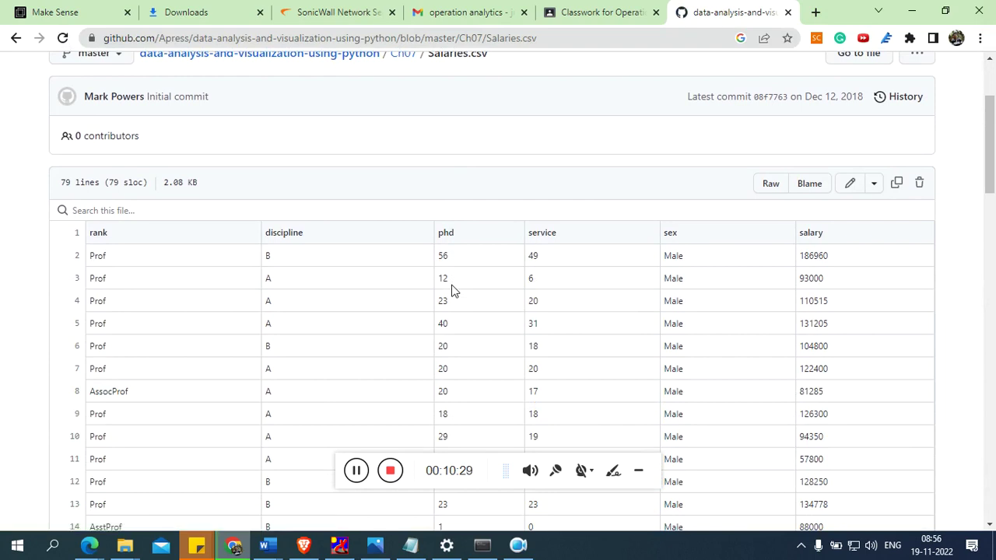
click(770, 185)
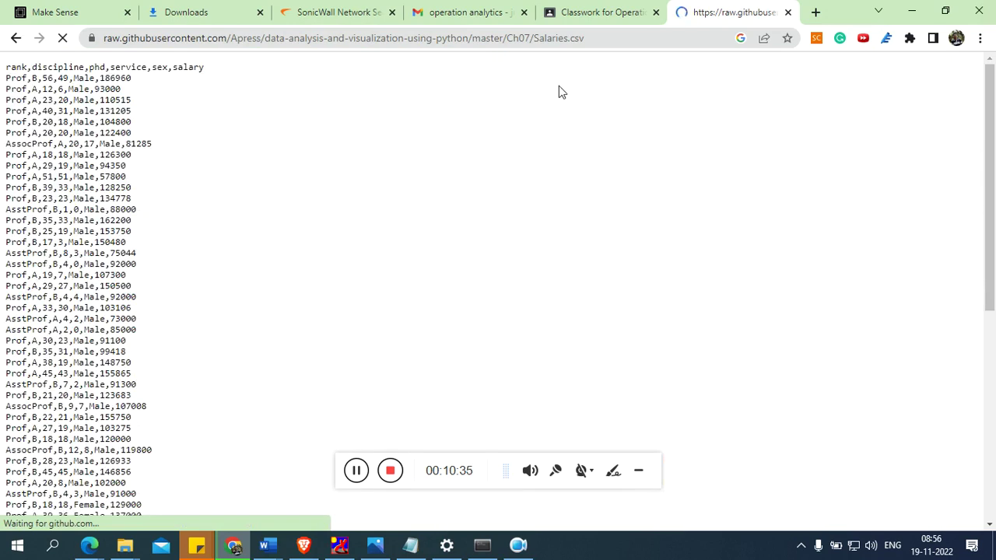
click(596, 41)
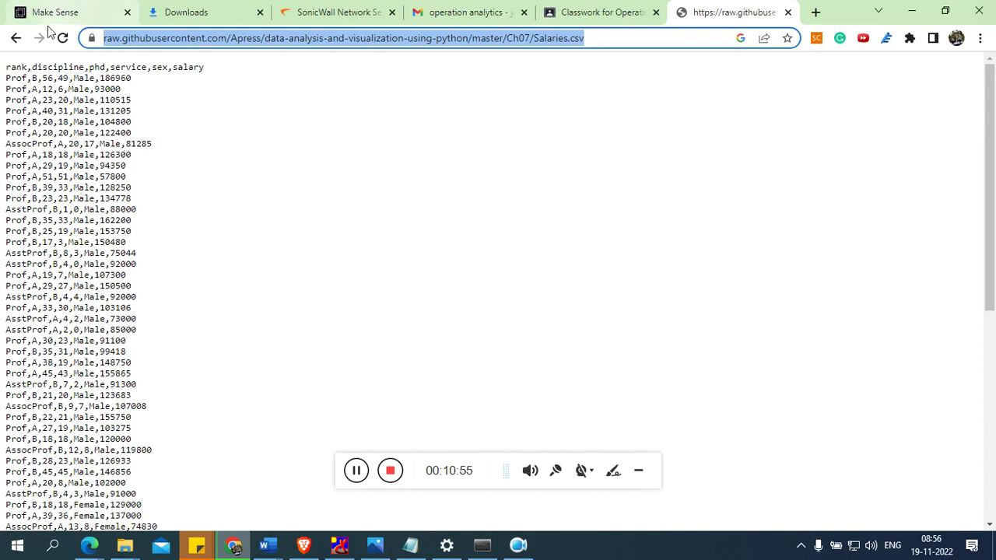
- Go back to the "salary.csv professor github" Google results and open the Apress Salaries.csv result again
click(16, 38)
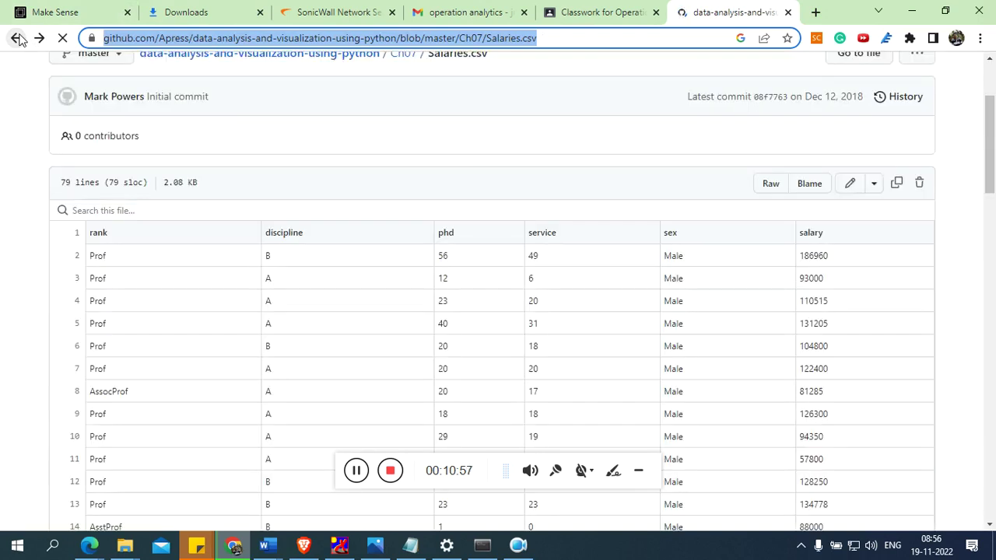
click(16, 38)
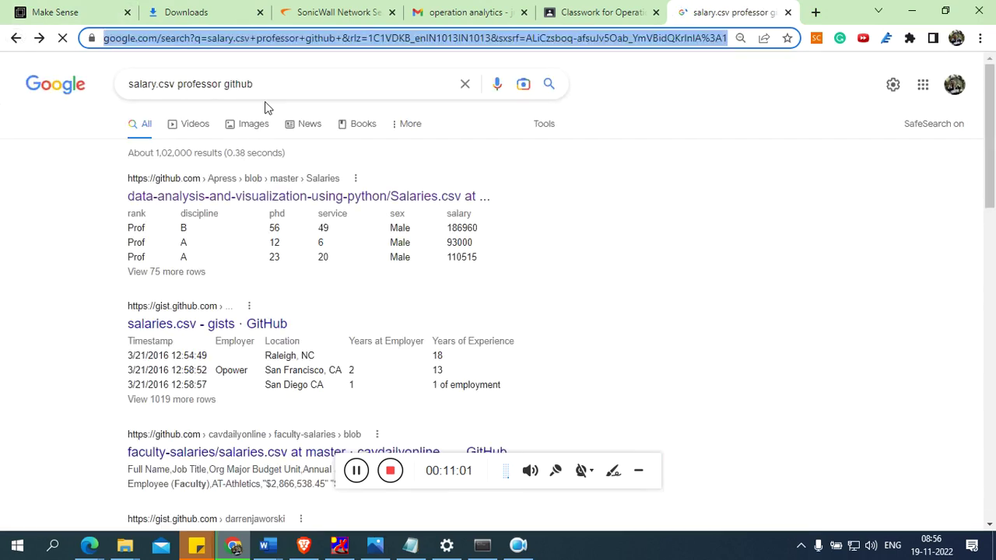
click(241, 204)
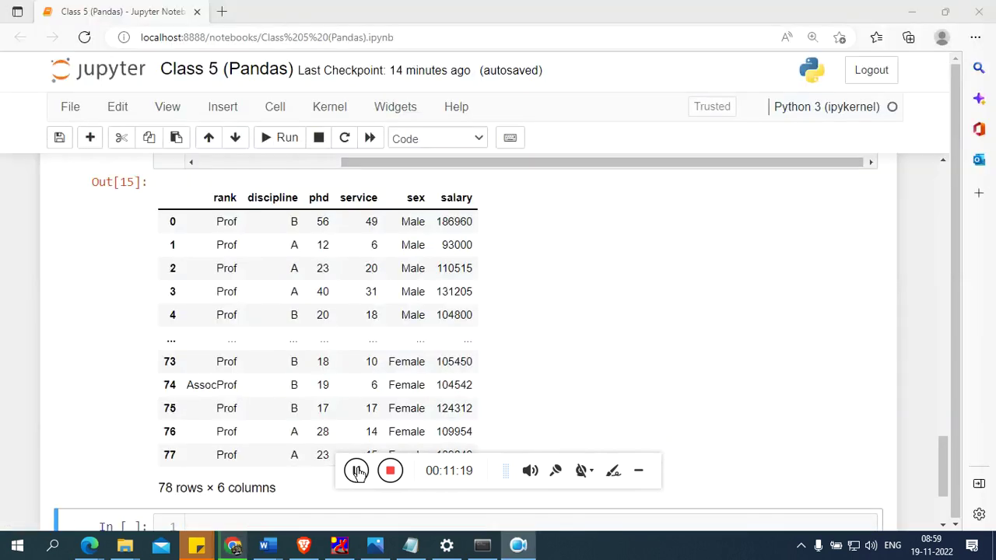
- Start a "df." line in the last notebook cell, and assign the Salaries.csv read_csv call to df1 and rerun it
drag(943, 460, 947, 493)
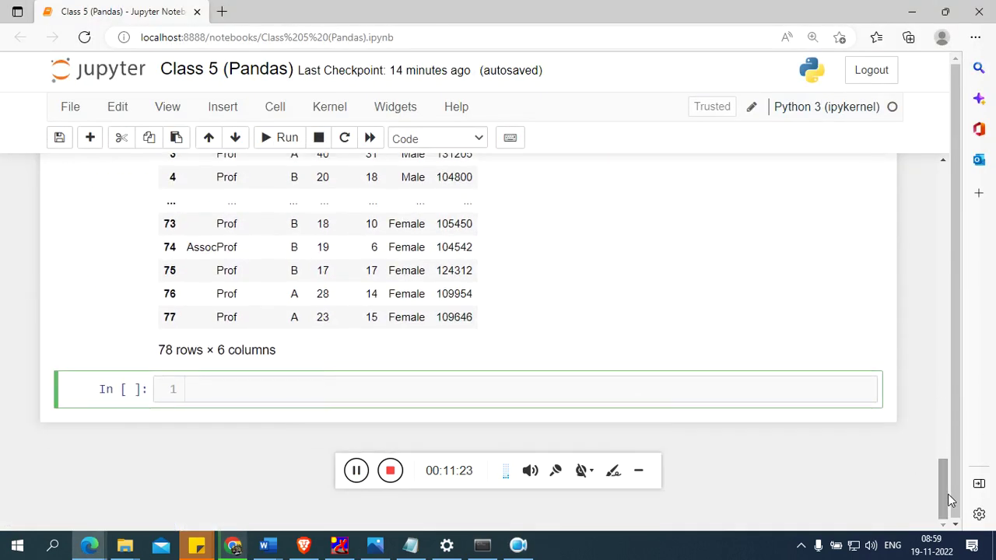
text(df.)
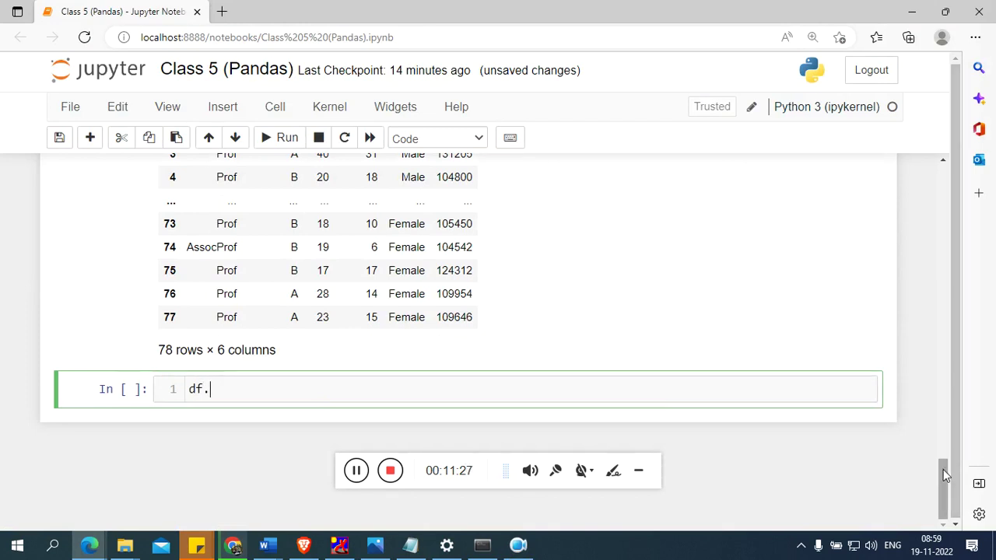
drag(943, 469, 938, 432)
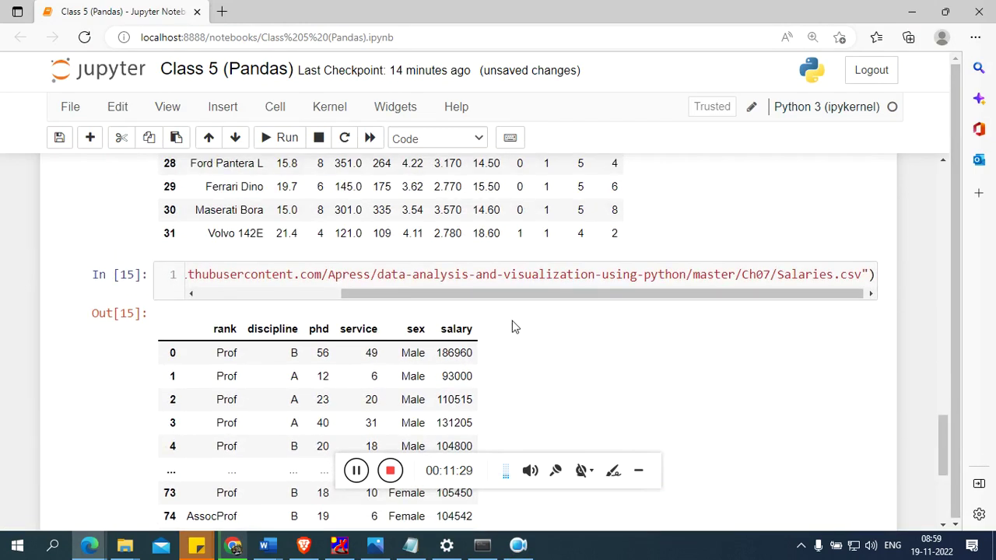
drag(461, 293, 315, 288)
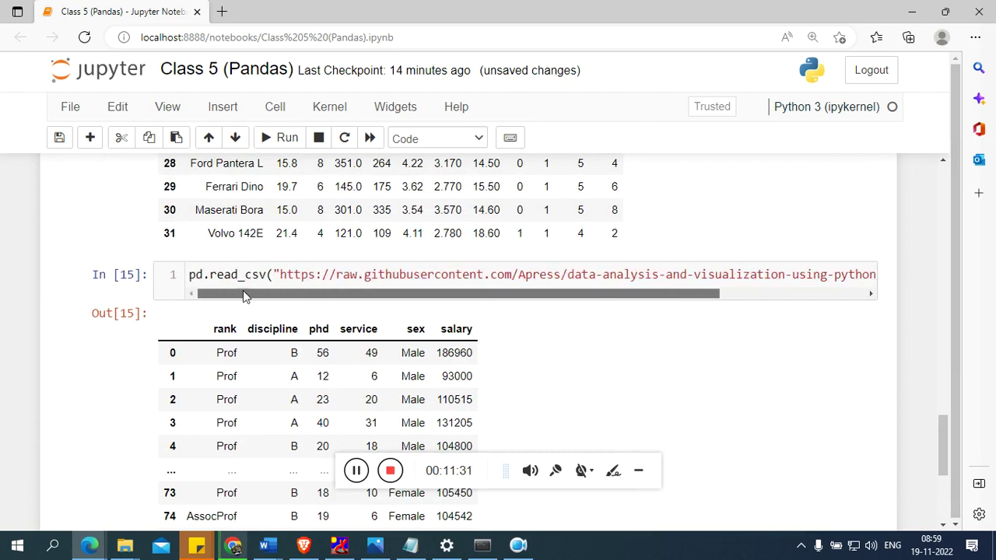
click(188, 274)
text(df1=)
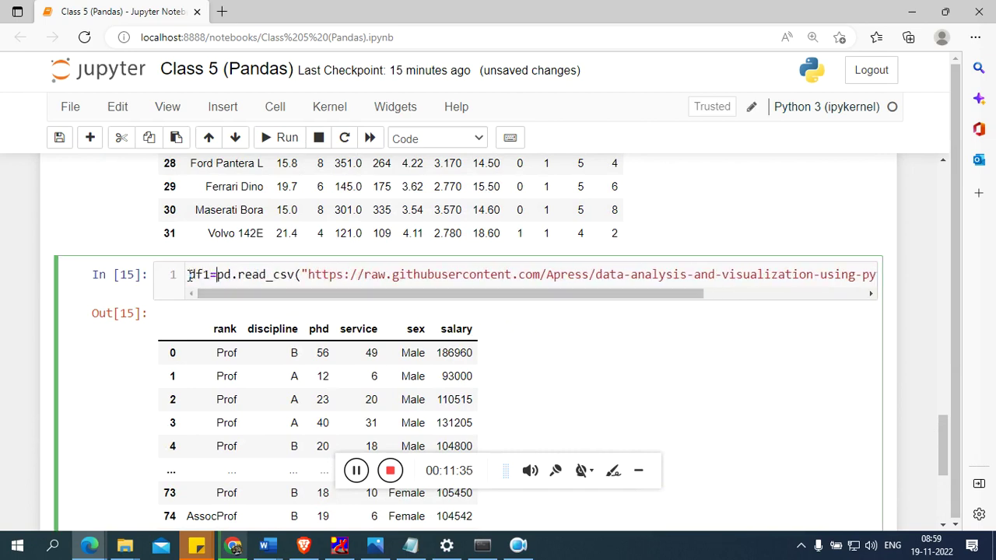
key(shift+Return)
- Change the "df." in the last cell to df1 and run it to display the salaries data frame
text(df.)
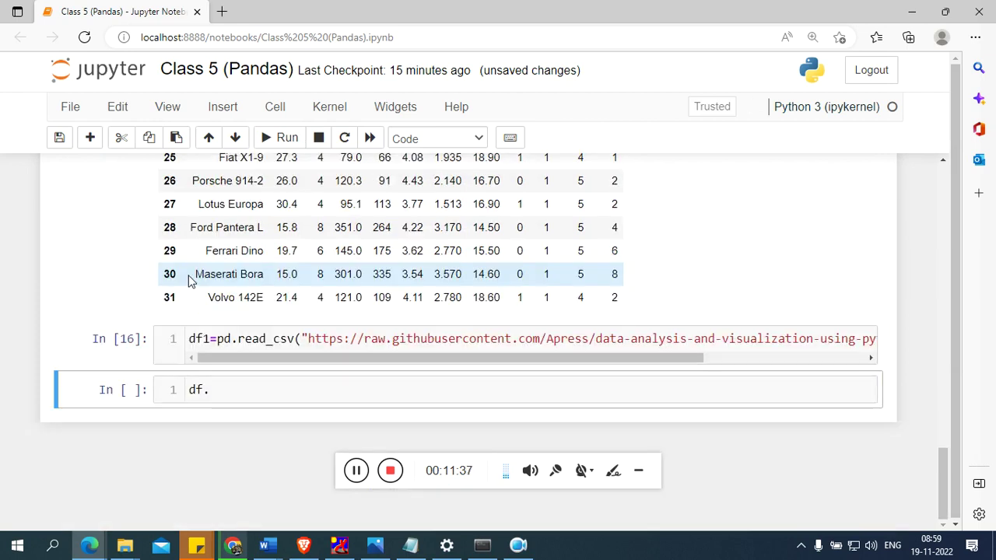
click(232, 390)
key(BackSpace)
text(1)
key(shift+Return)
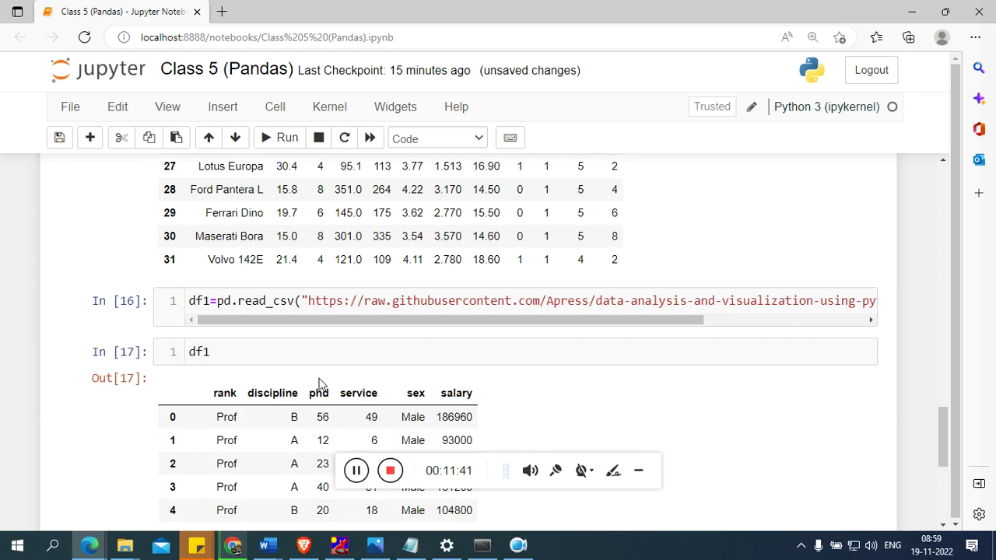
- List the column names with df1.columns and check the object's type with type(df1), each in its own cell
scroll(318, 383, down, 1)
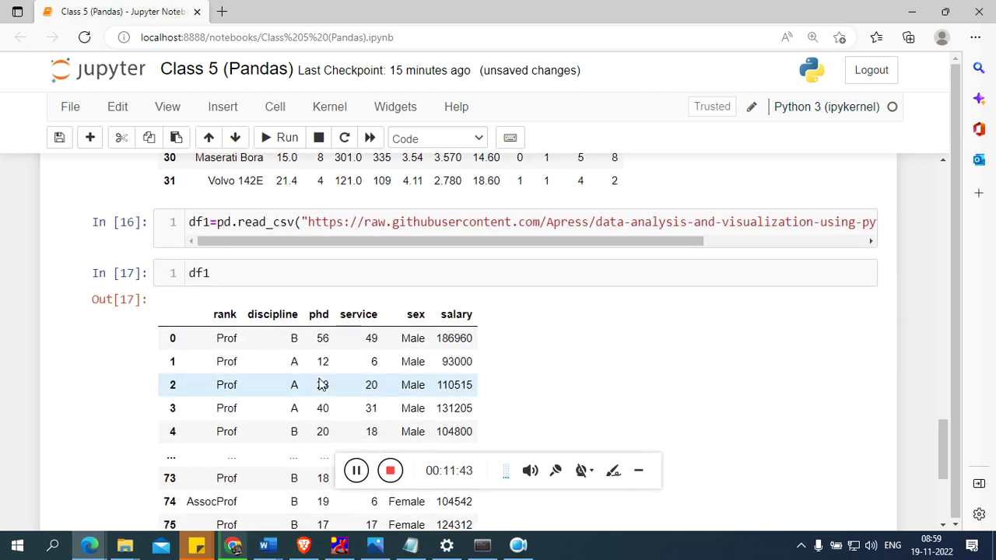
scroll(322, 383, down, 2)
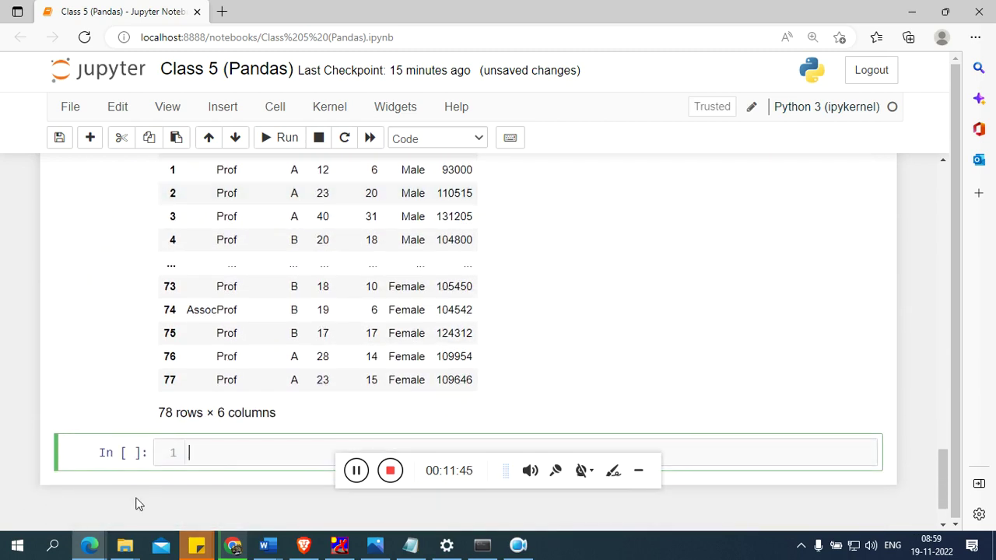
text(df1.columns)
key(shift+Return)
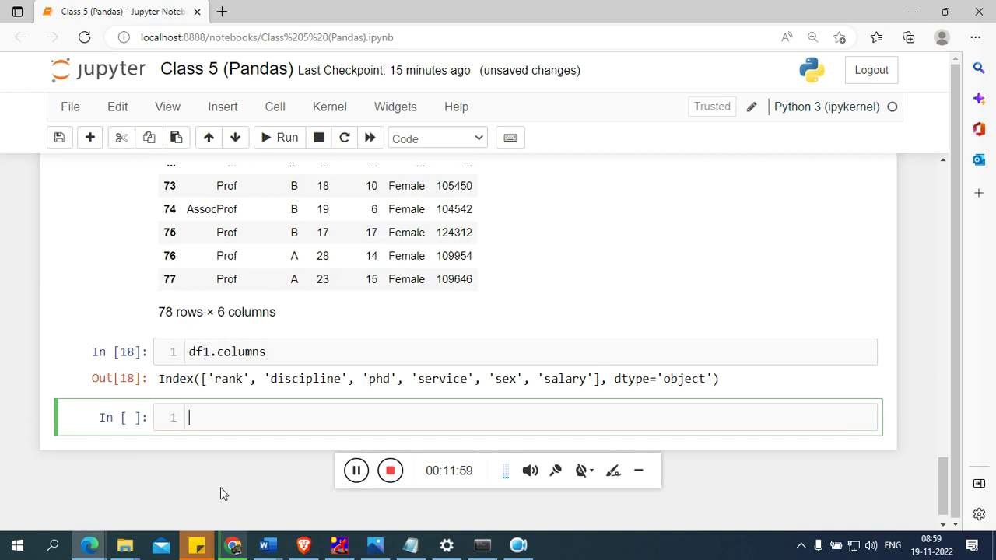
text(type(df1)
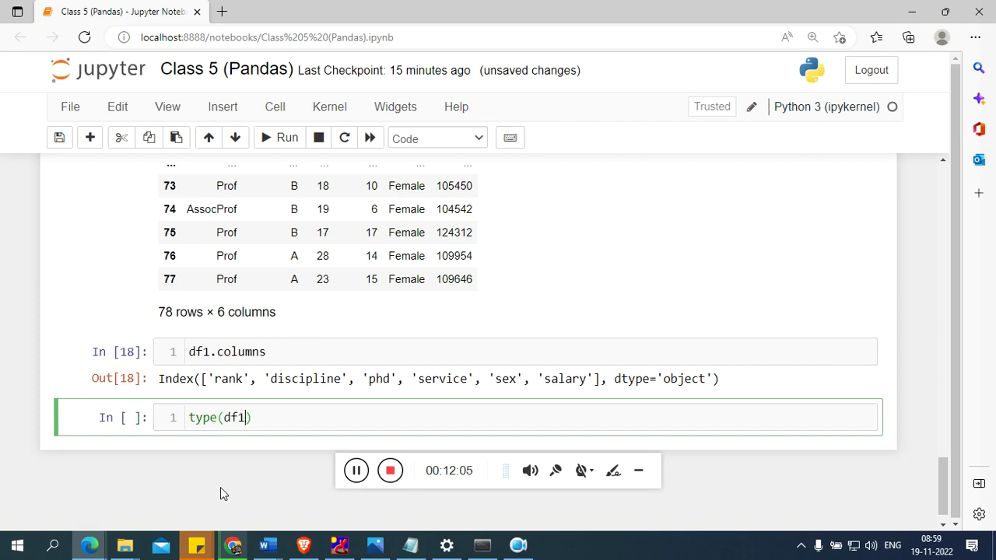
key(shift+Return)
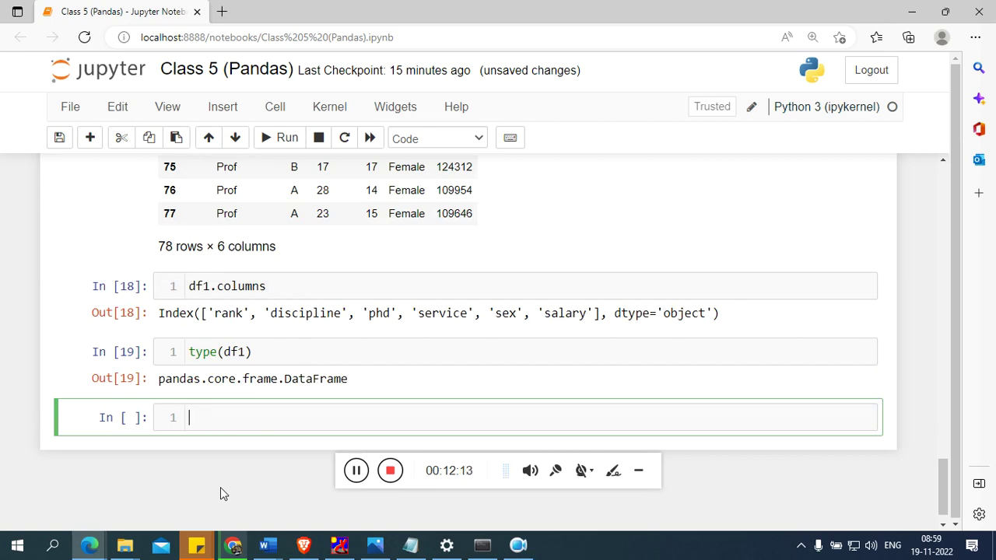
- Show the column data types with df1.dtypes and display df1 again in another cell
text(df1.dtypes)
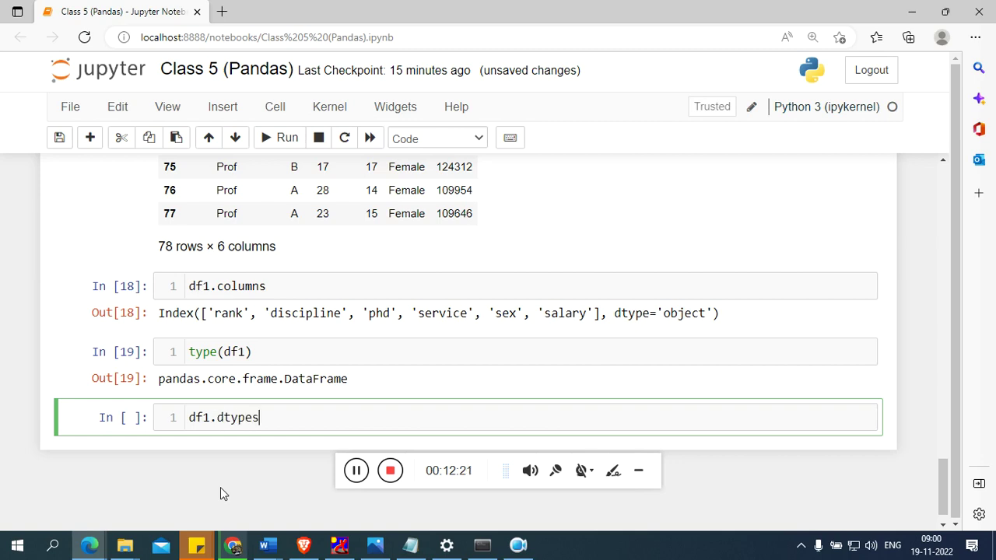
key(shift+Return)
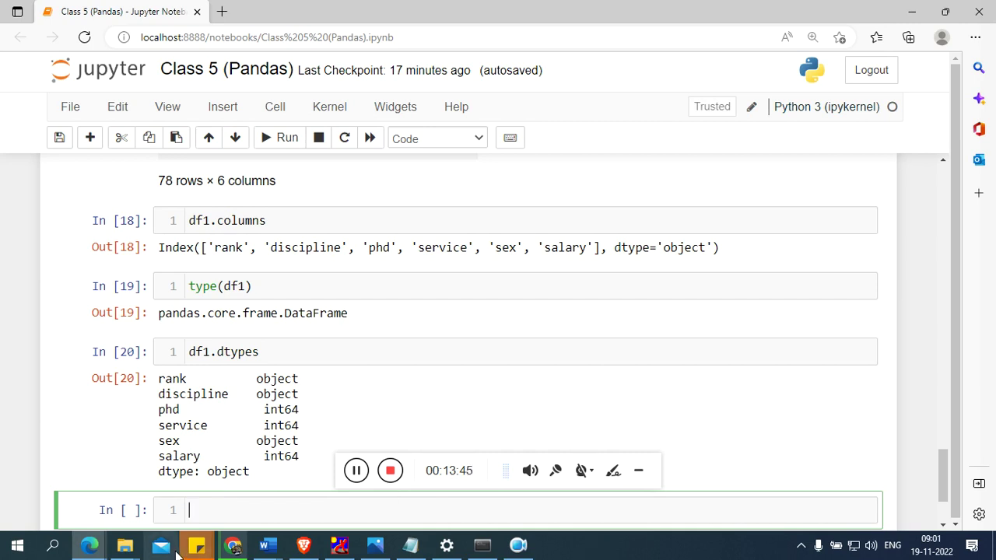
text(df1)
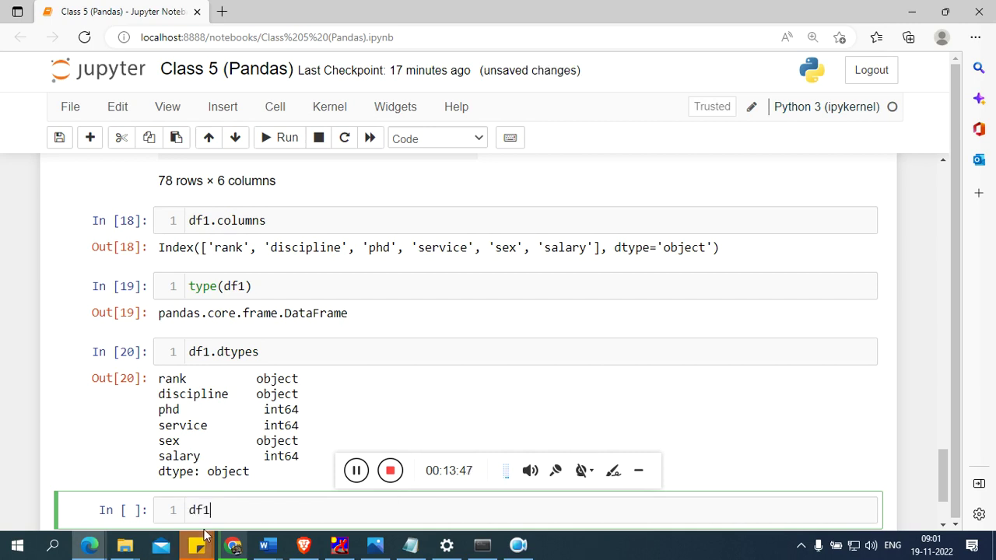
key(shift+Return)
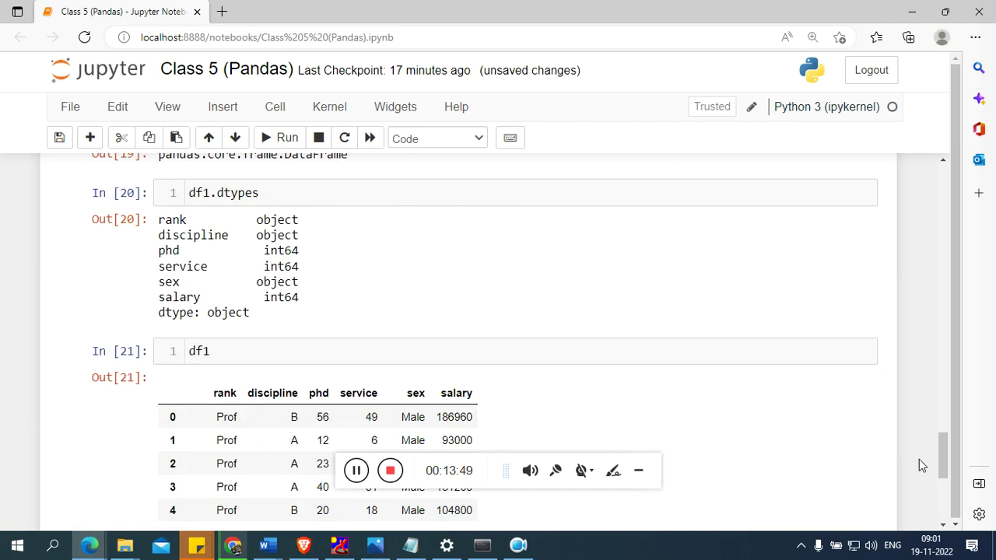
- Try to select a single column by running df["Phd"] in a new cell at the notebook's end
drag(943, 458, 947, 497)
text(df["Phd)
key(shift+Return)
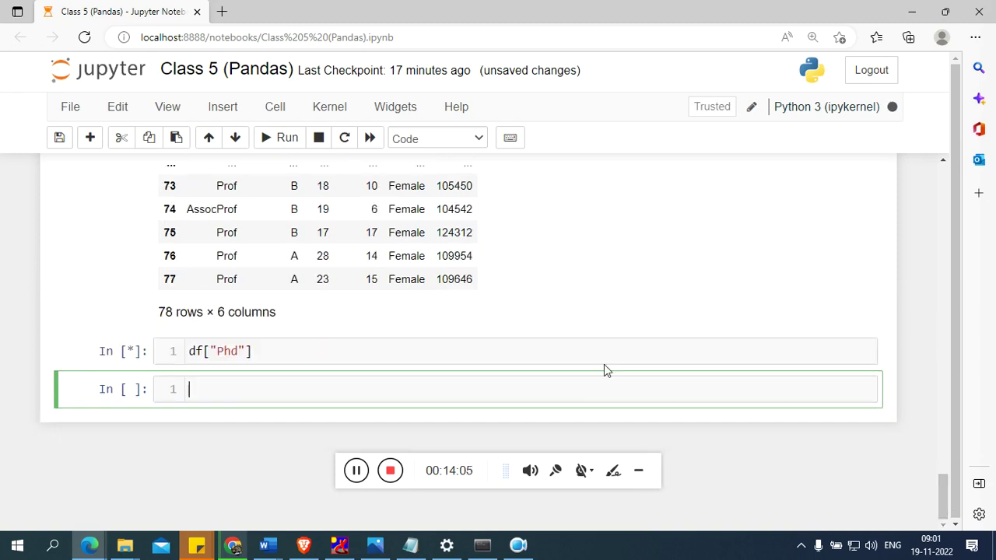
- Change the column name in the df["Phd"] cell to lowercase "phd" and rerun the cell
scroll(604, 364, up, 4)
scroll(604, 364, down, 4)
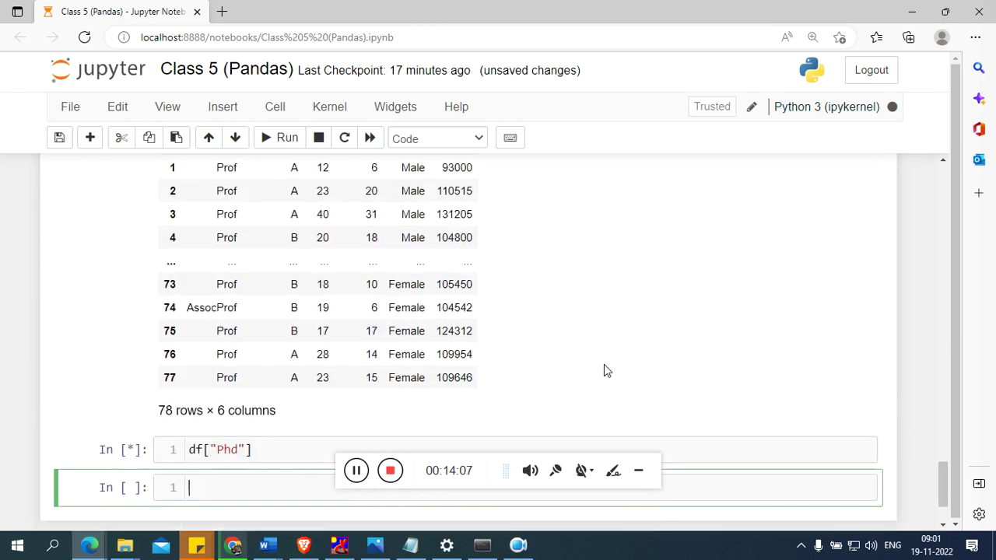
click(221, 379)
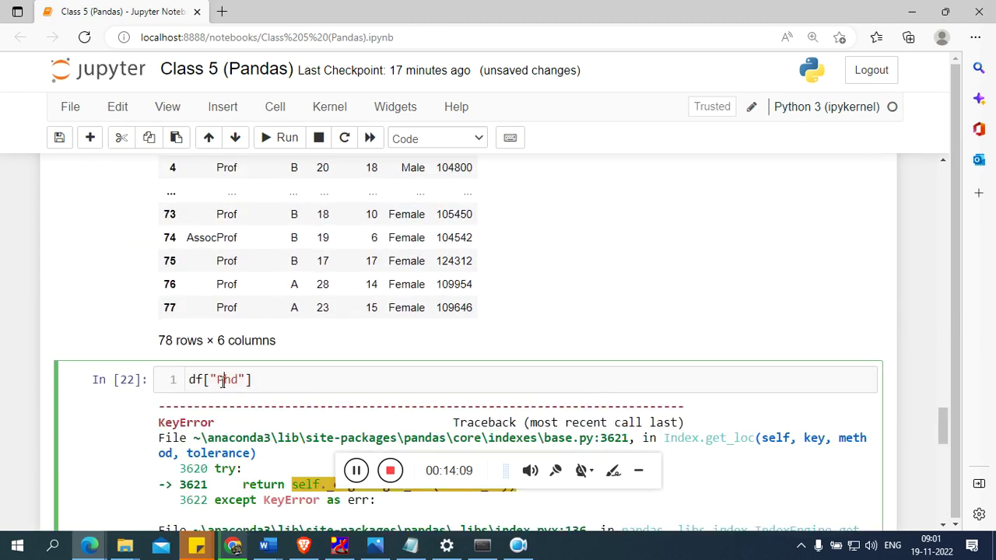
double_click(222, 380)
text(phd)
key(shift+Return)
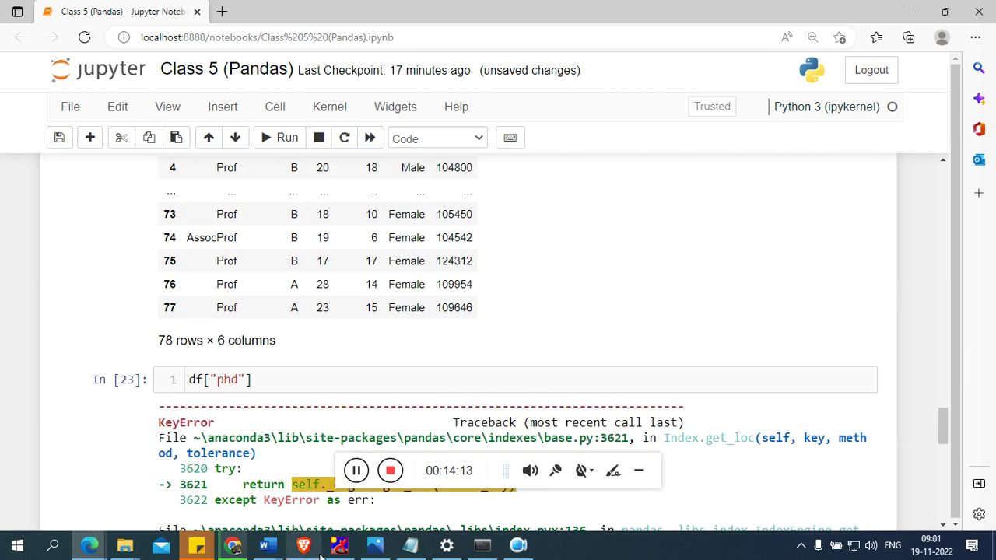
- Compare the phd column name in the df1 table with the error traceback, and try running df["phd"] again
scroll(482, 261, up, 3)
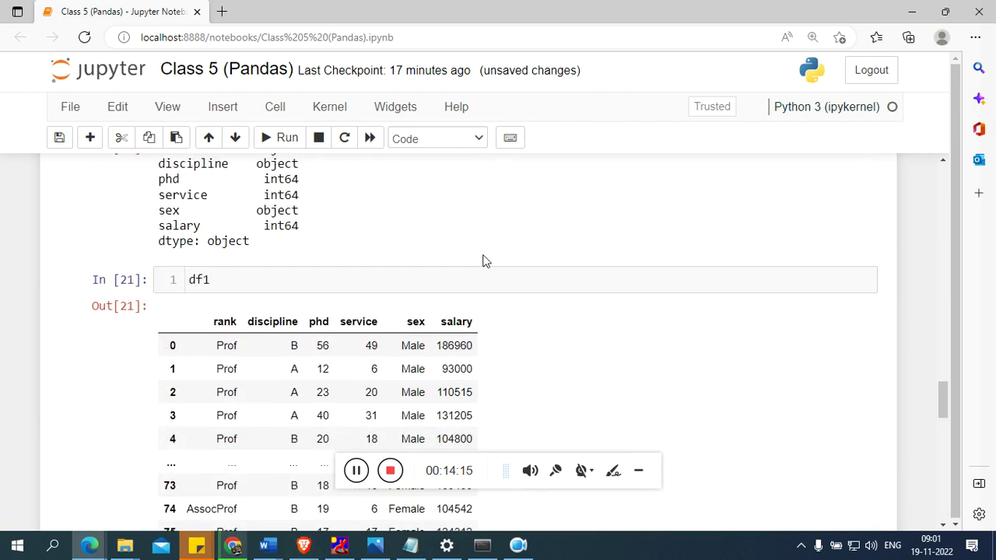
drag(309, 321, 330, 323)
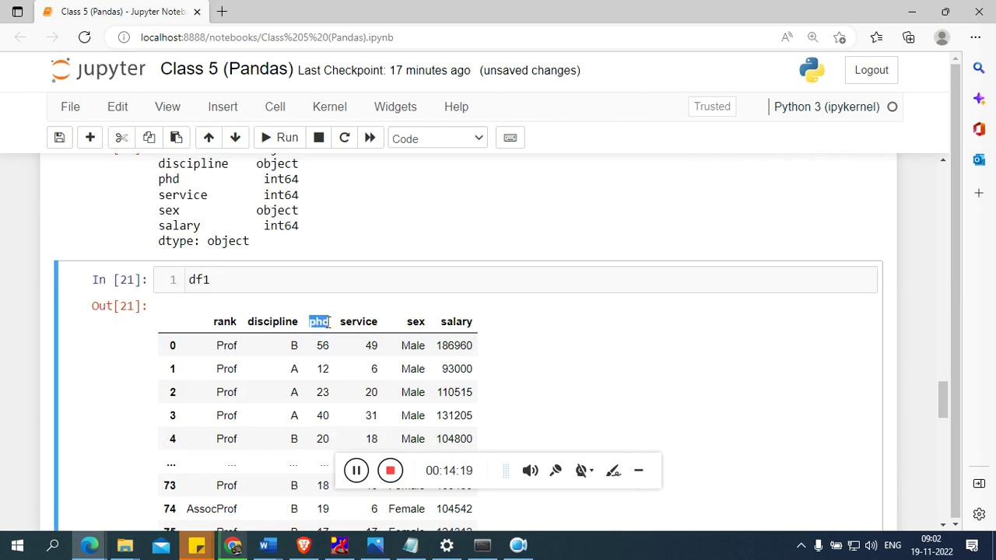
scroll(328, 322, down, 10)
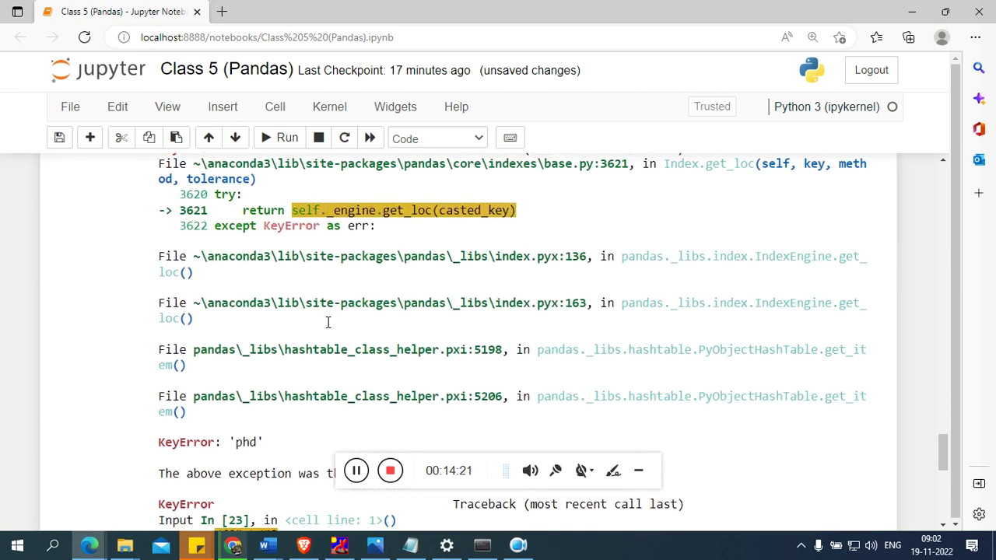
scroll(328, 322, down, 6)
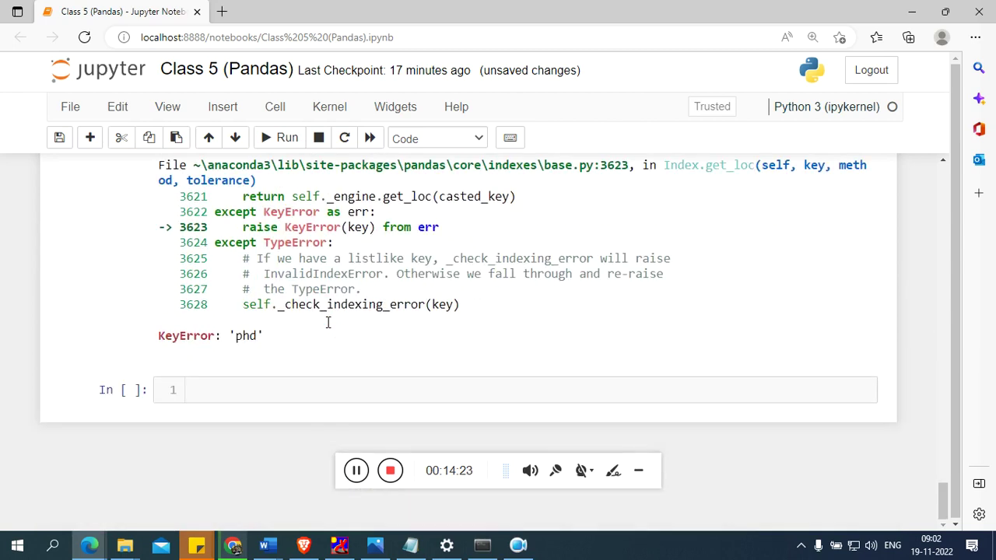
scroll(293, 343, up, 15)
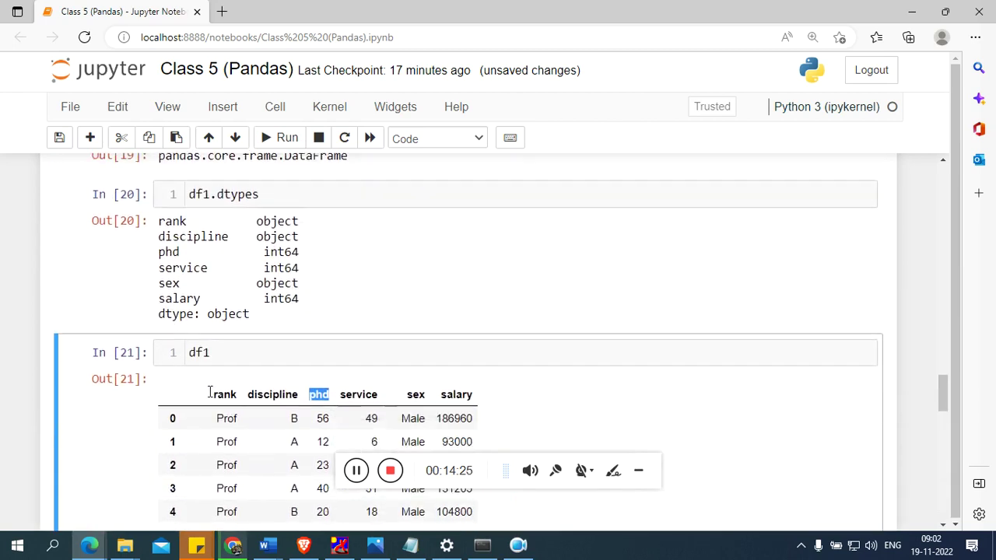
scroll(209, 391, down, 4)
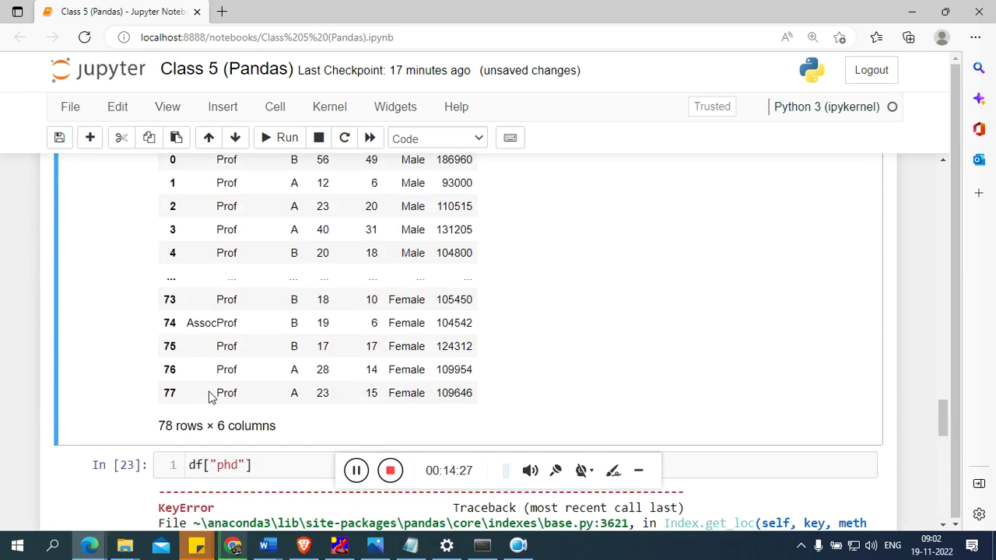
click(237, 449)
key(BackSpace)
key(BackSpace)
key(BackSpace)
key(ctrl+z)
key(shift+Return)
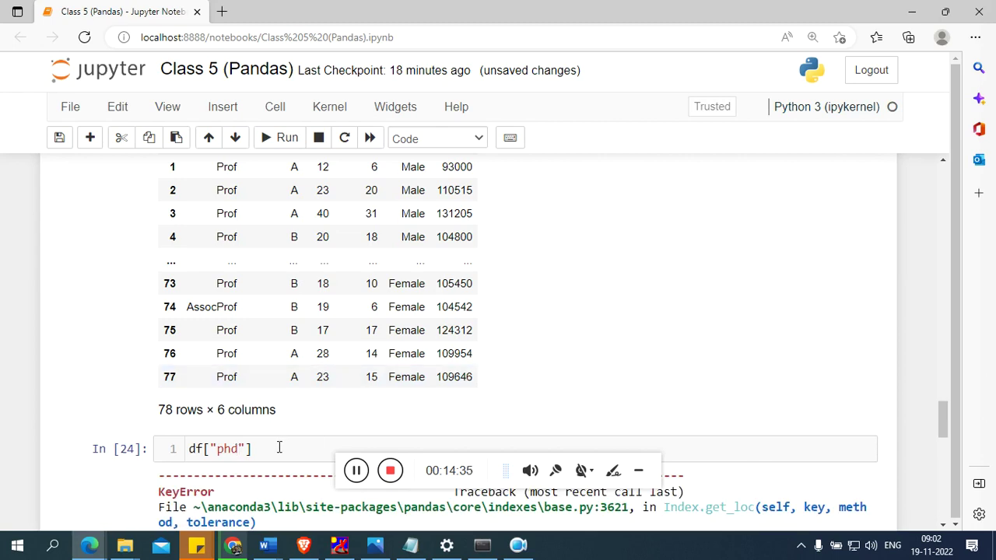
- Delete and retype the ["phd"] column selector in the failing cell
click(275, 449)
key(BackSpace)
key(BackSpace)
key(BackSpace)
key(BackSpace)
key(BackSpace)
key(BackSpace)
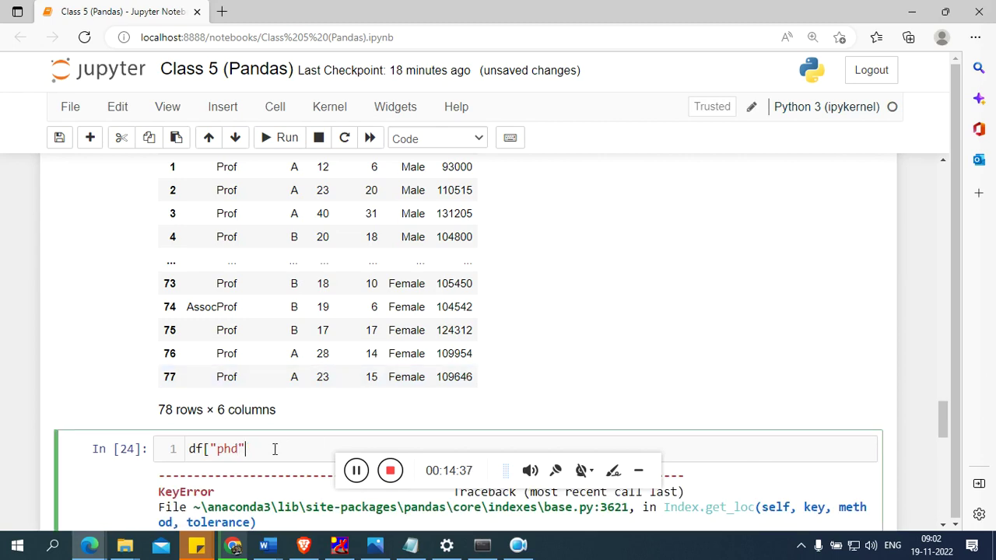
key(BackSpace)
text(["phd"])
key(Left)
key(Left)
key(BackSpace)
key(BackSpace)
key(BackSpace)
text(phd)
- Change the data frame name in the cell to df1 and run df1["phd"]
click(204, 449)
text(1)
key(shift+Return)
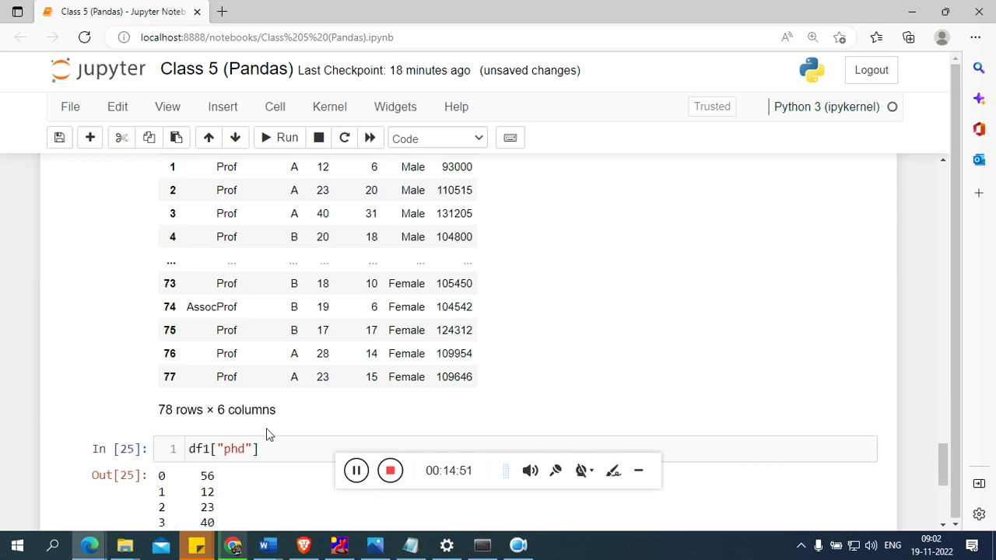
- Select the phd column with attribute notation by entering df.phd in the empty cell below the df1["phd"] output and running it
scroll(266, 429, down, 3)
scroll(266, 429, up, 2)
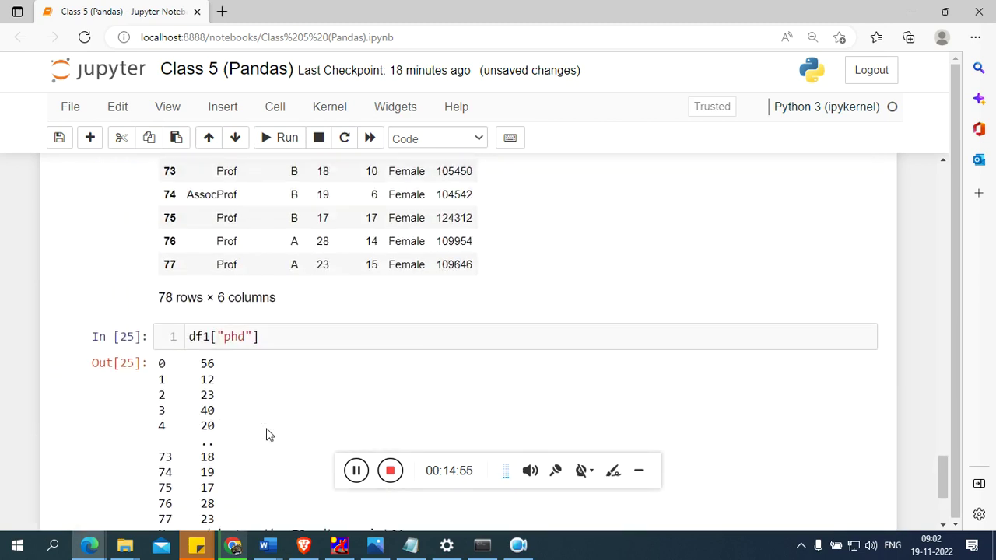
scroll(266, 435, down, 2)
click(213, 403)
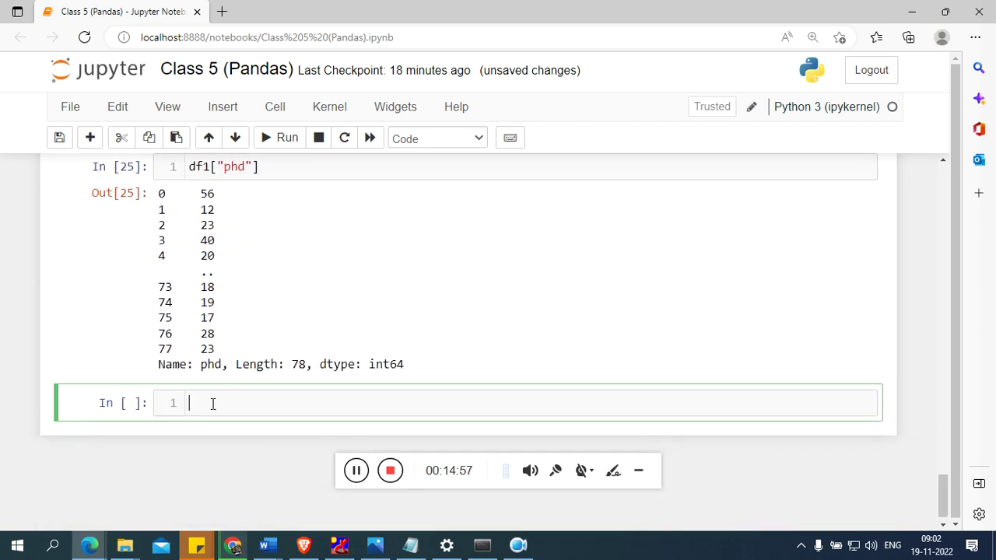
text(df.phd)
key(shift+Return)
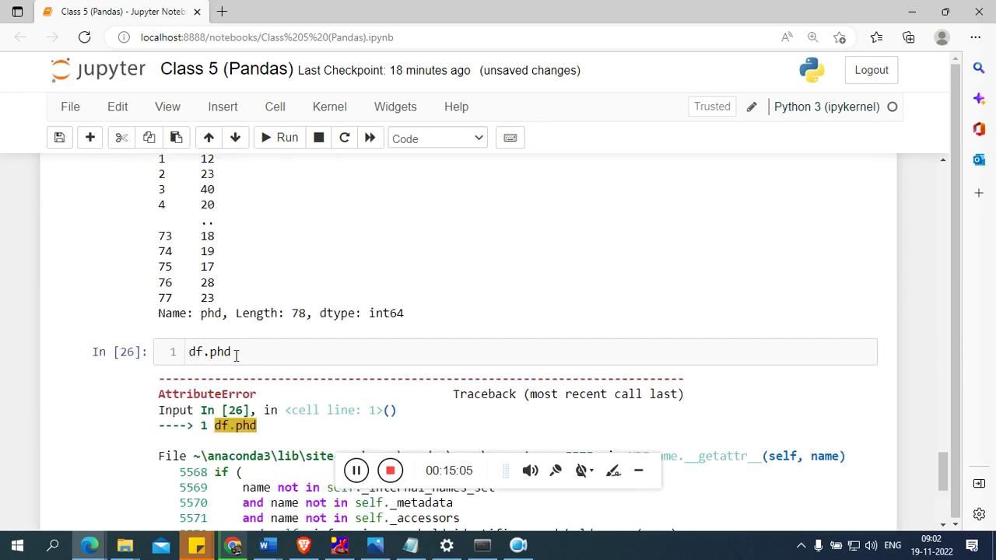
- Correct the data frame name in the df.phd cell to df1 and run df1.phd
click(203, 353)
text(1)
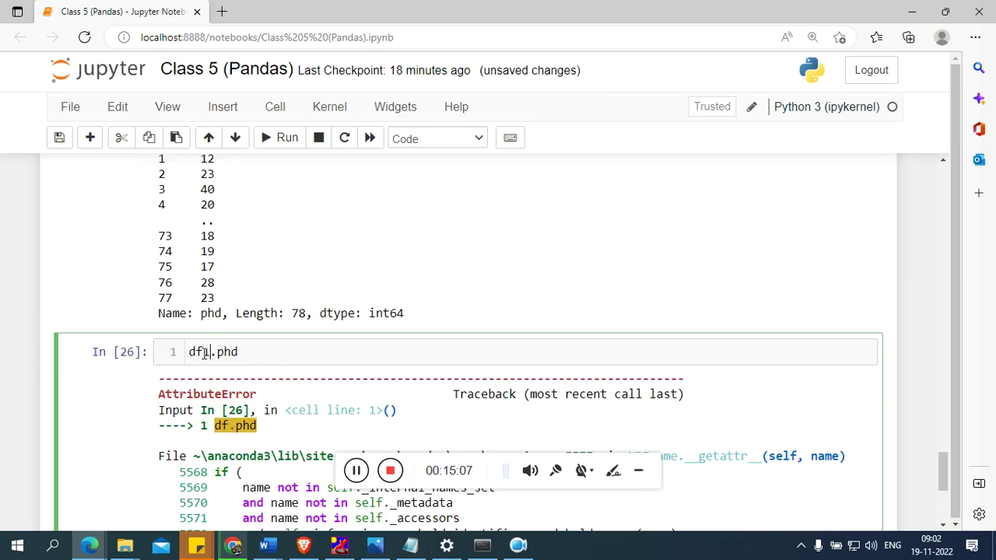
key(shift+Return)
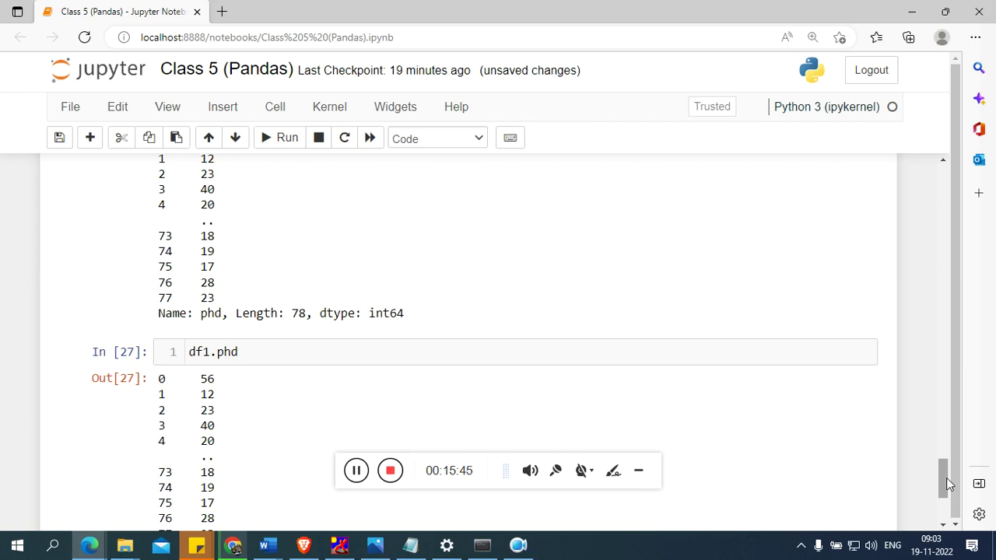
- Enter df1.describe without parentheses in the empty last cell and run it
scroll(946, 478, down, 3)
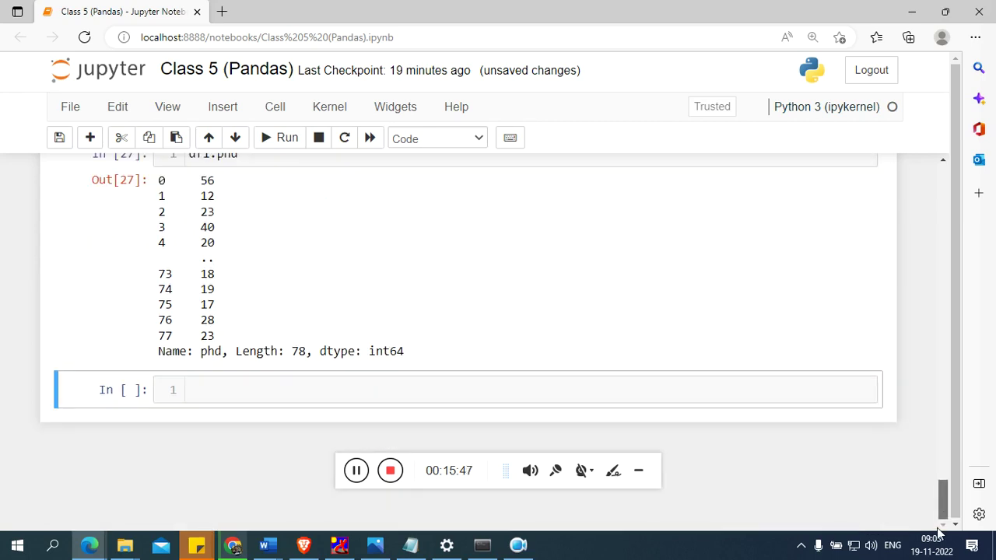
click(261, 398)
text(d)
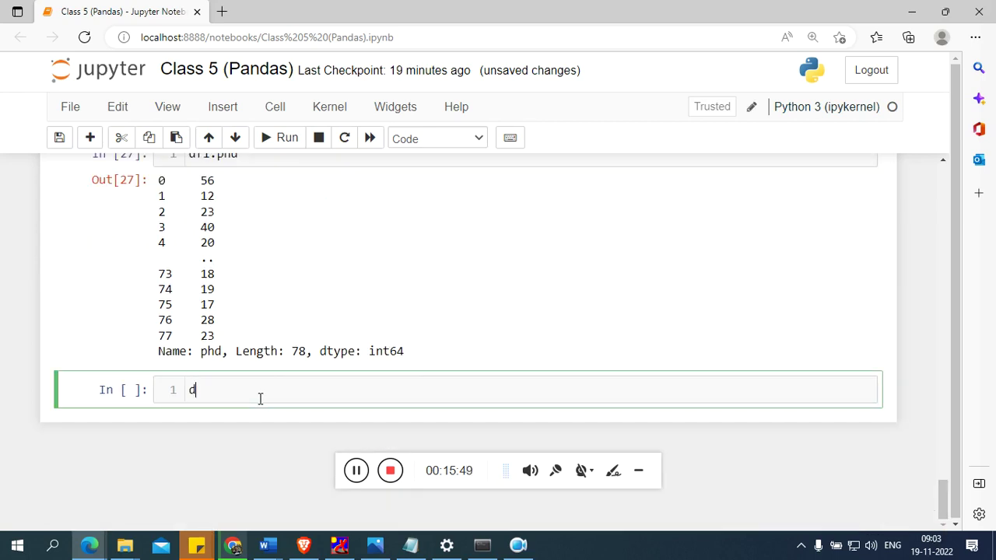
text(f1.describe)
key(shift+Return)
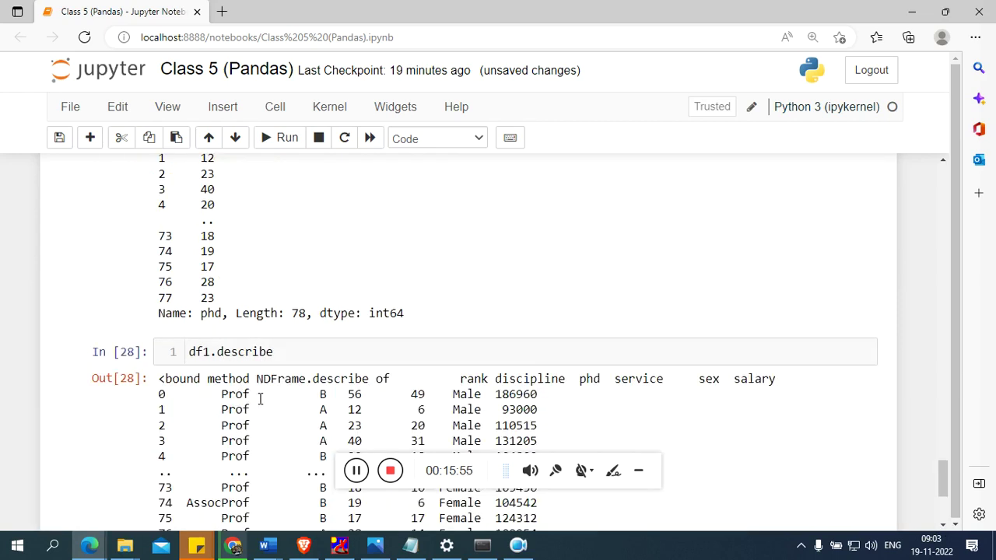
- Add parentheses to the describe call and rerun the cell as df1.describe()
click(303, 355)
text(())
key(shift+Return)
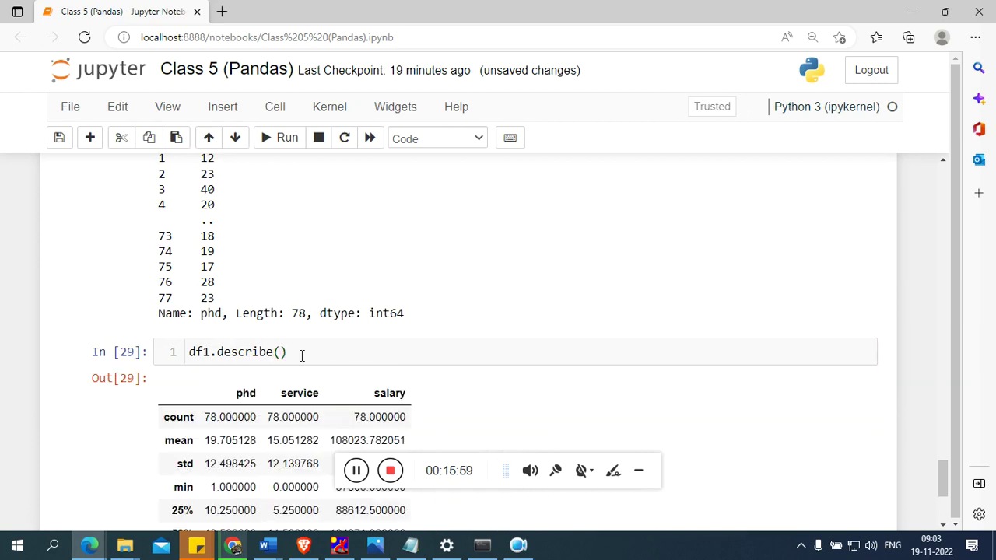
- Transpose the summary statistics by extending the cell to df1.describe().T and rerunning it
scroll(304, 358, down, 2)
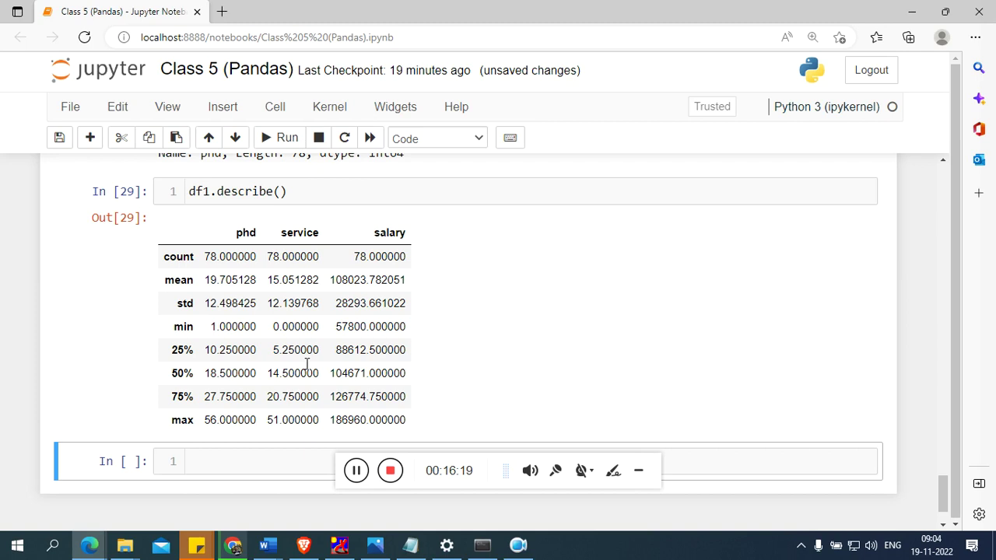
click(291, 196)
text(.T)
key(BackSpace)
key(BackSpace)
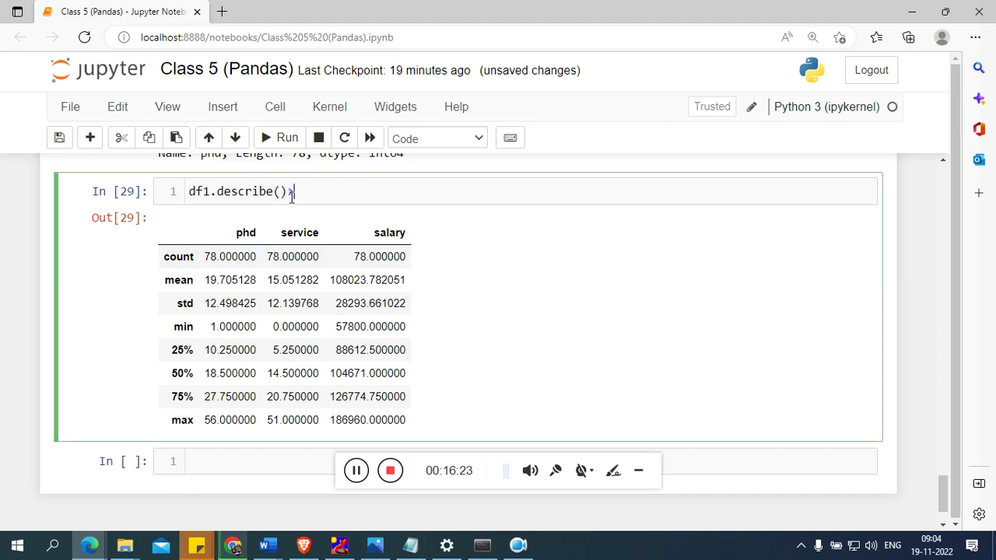
text(T)
key(shift+Return)
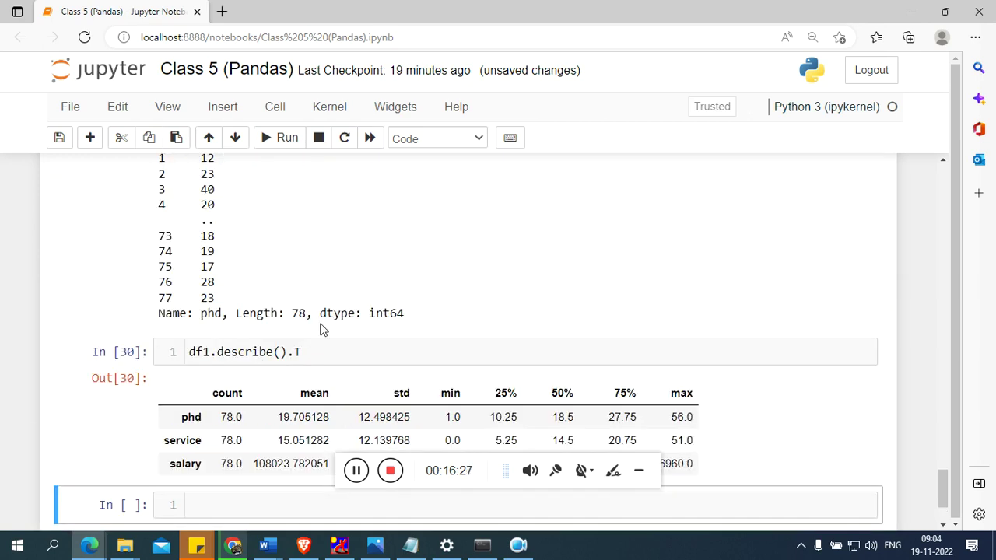
- Enter df1.shape() in the empty cell below the transposed summary and run it
scroll(323, 330, down, 2)
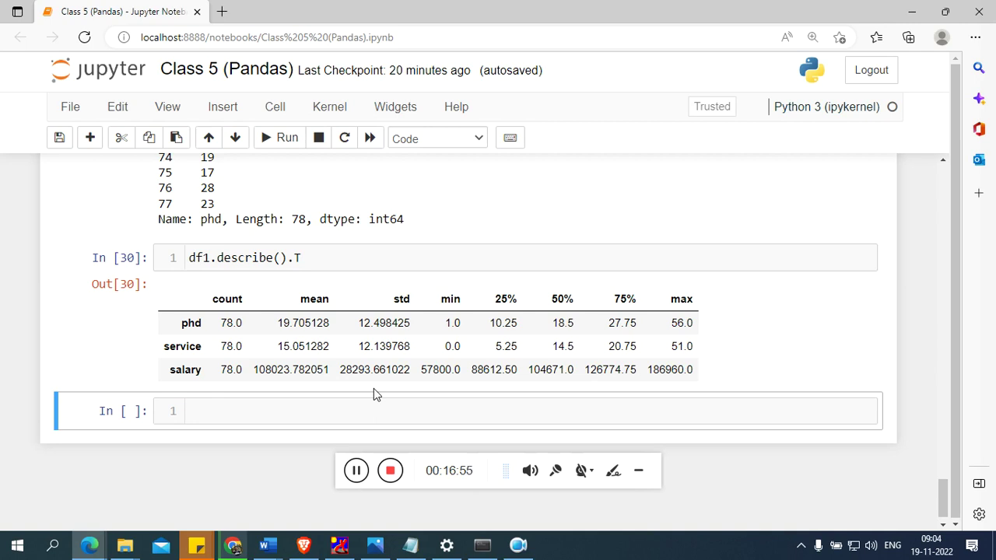
click(192, 418)
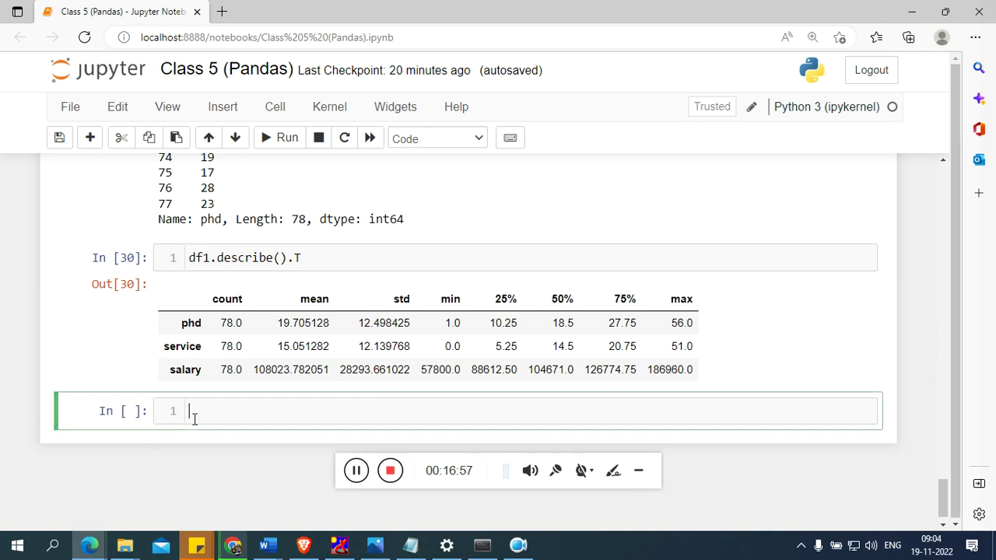
text(df1)
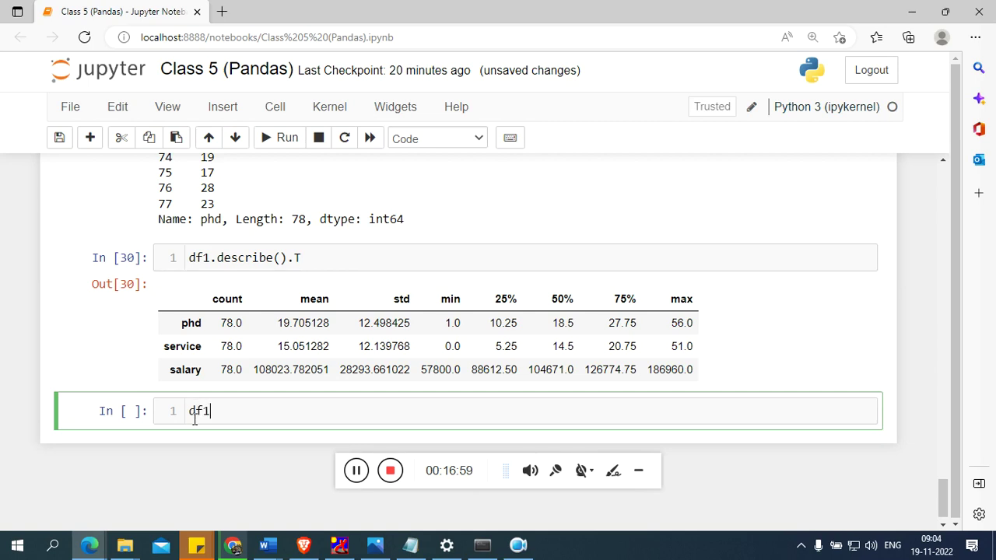
text(.shape()
key(shift+Return)
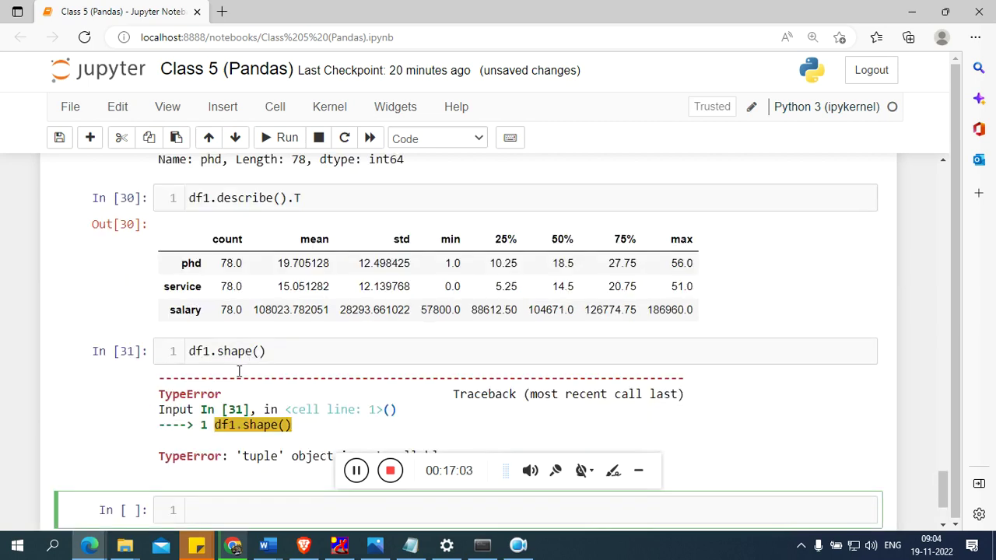
- Remove the parentheses from the shape cell and rerun it as df1.shape
click(279, 362)
key(BackSpace)
key(BackSpace)
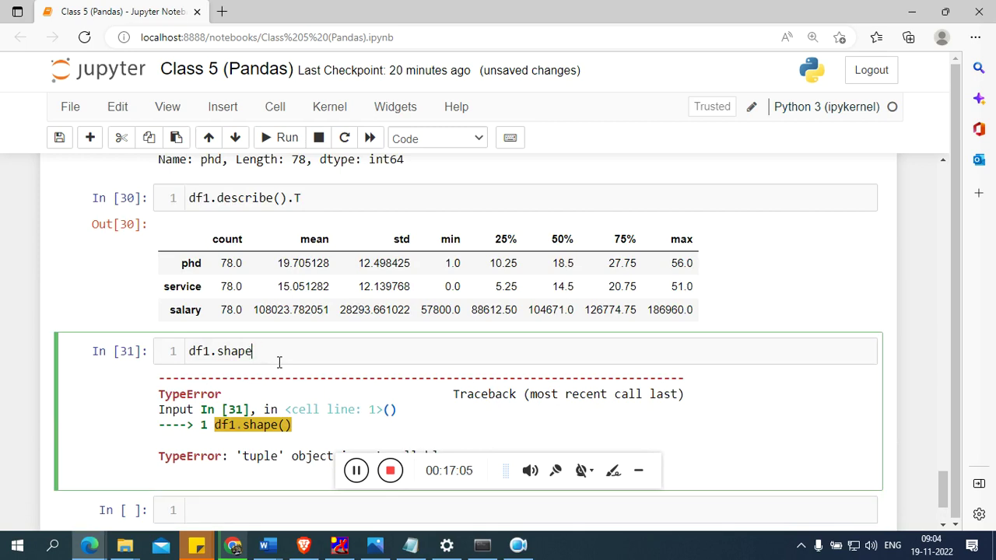
key(shift+Return)
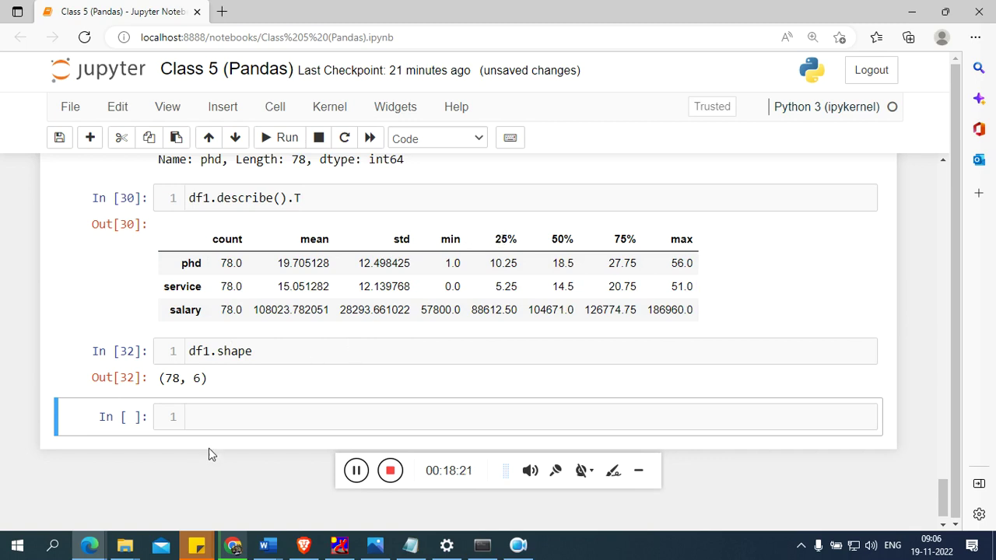
- Select the salary column by entering df1.salary in the empty last cell and running it
click(214, 423)
text(df1.)
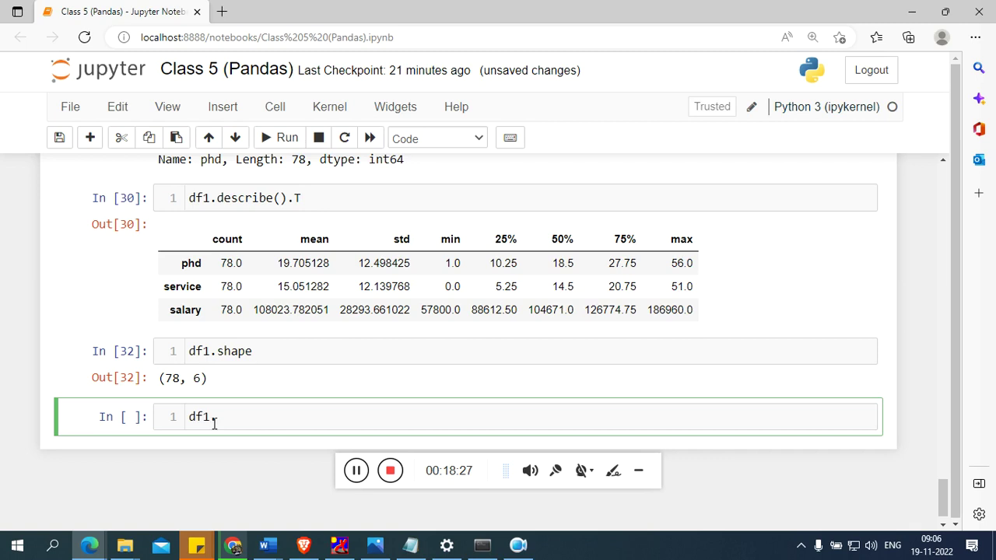
text(salary)
key(shift+Return)
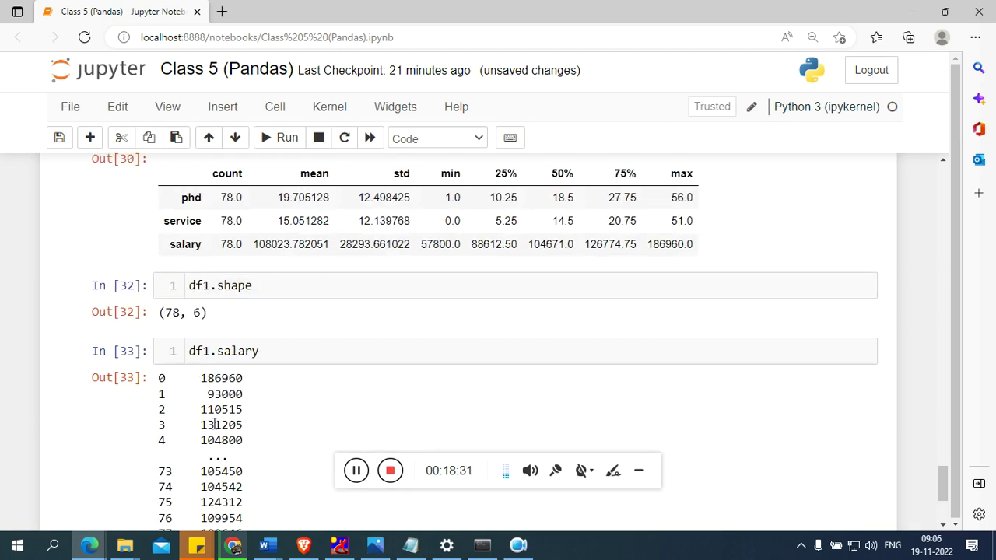
- Extend the salary cell to df1.salary.describe() and run it to summarize that column
click(267, 358)
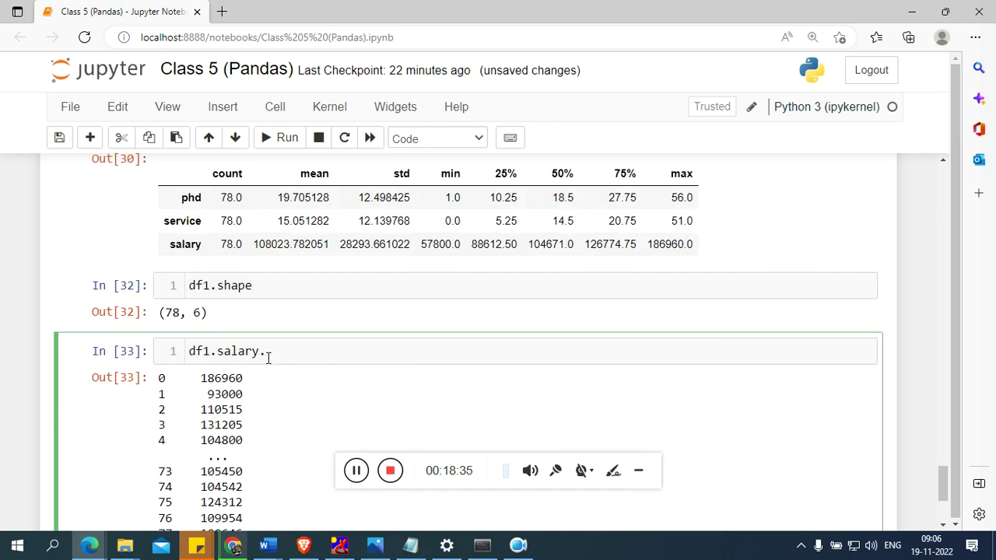
scroll(268, 357, up, 2)
scroll(268, 357, down, 2)
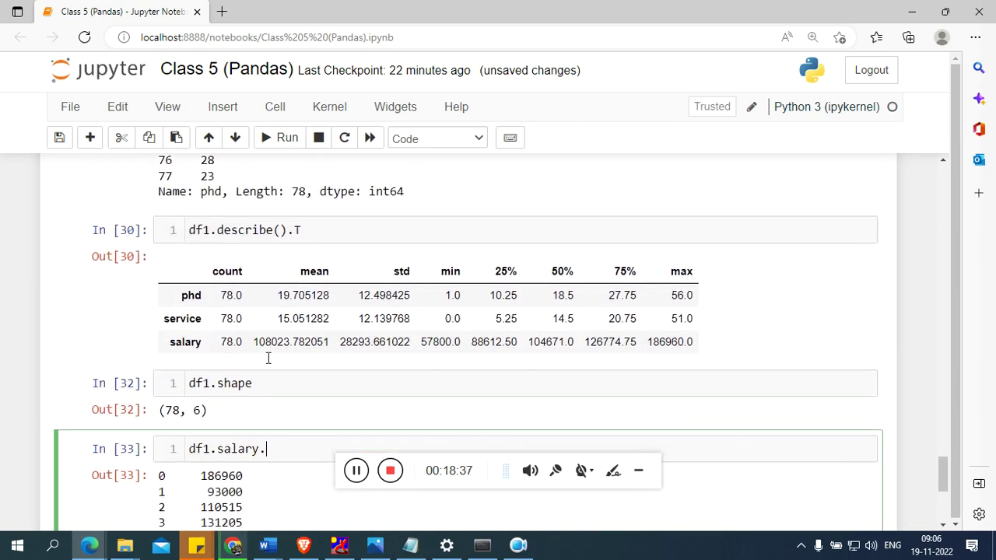
text(de)
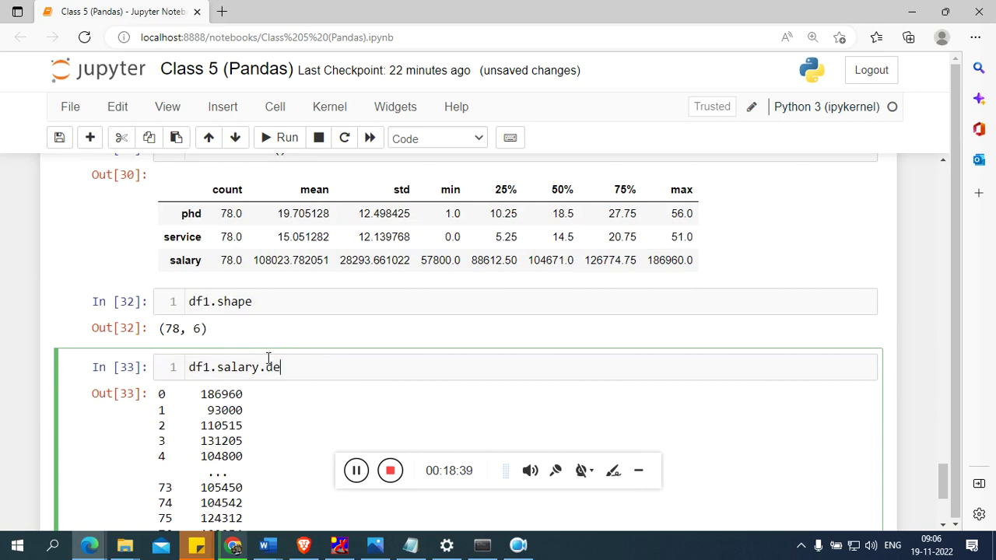
text(scribe())
key(shift+Return)
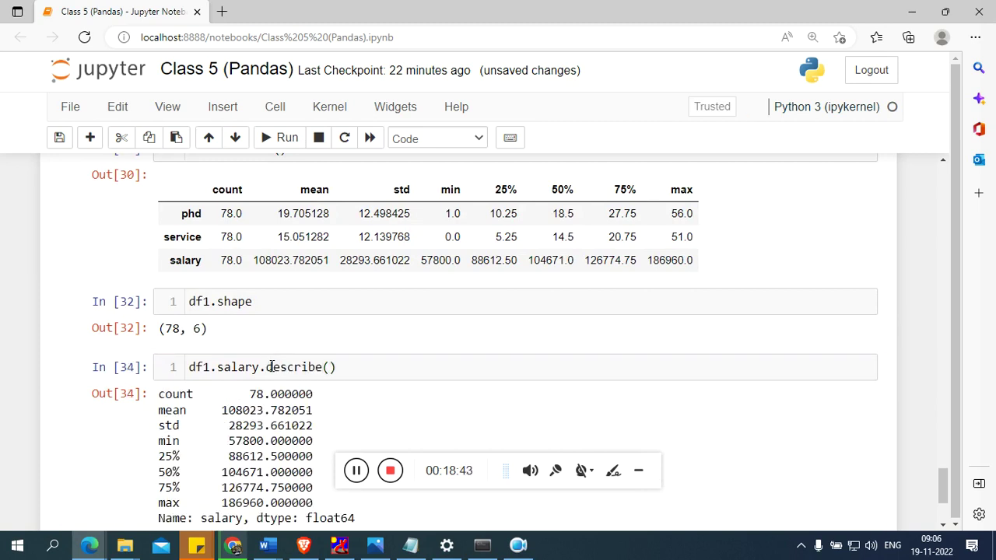
- Compute the maximum of every column by entering df1.max() in the empty last cell and running it
scroll(279, 392, down, 1)
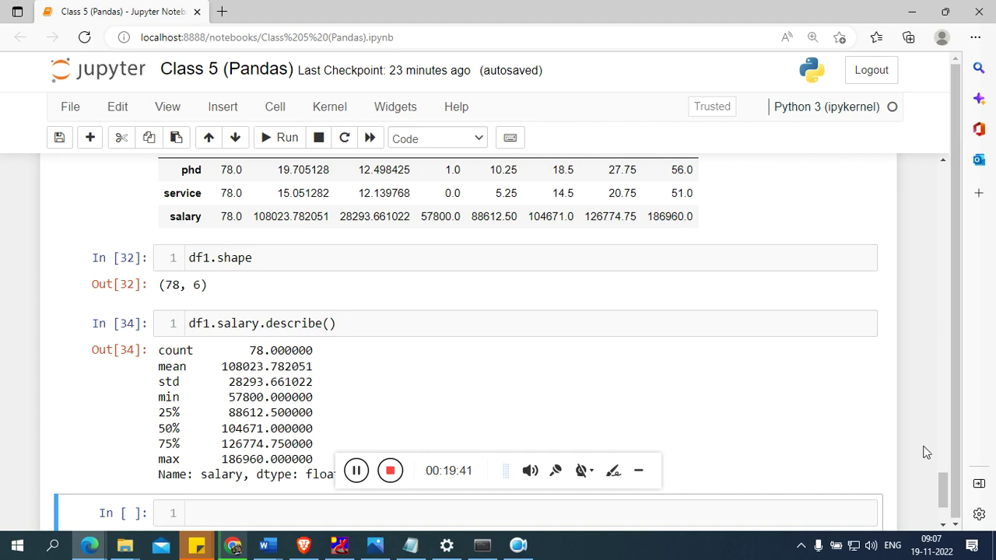
drag(939, 482, 946, 527)
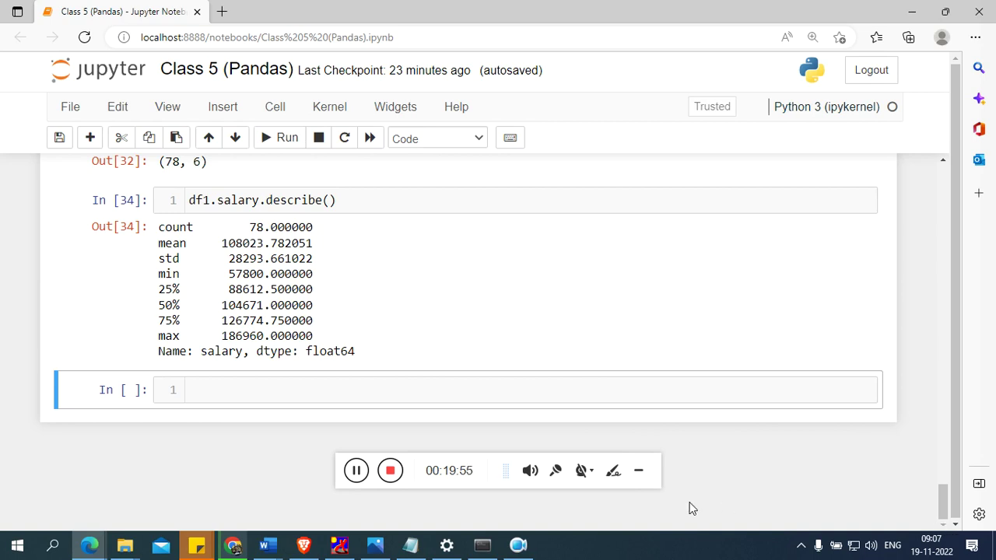
click(215, 393)
text(df)
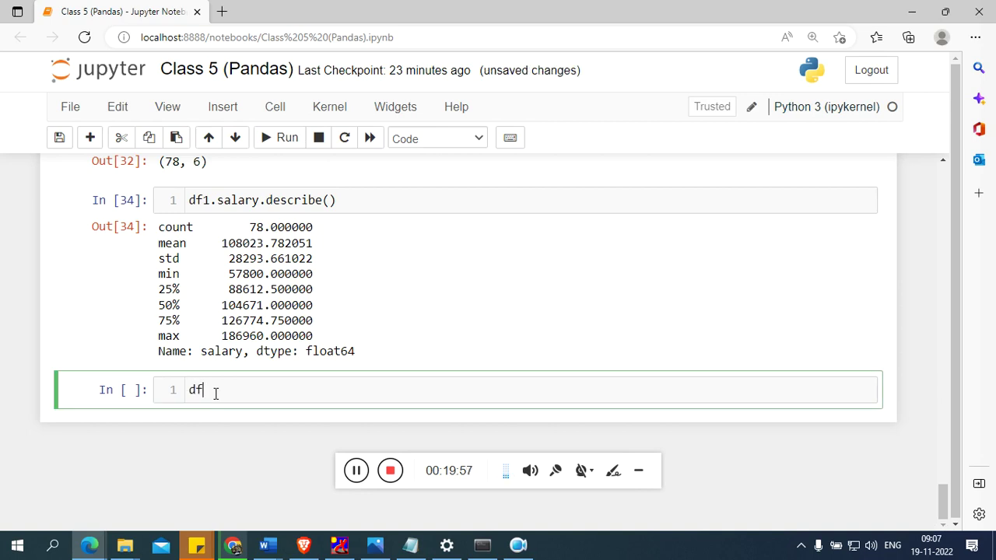
text(1.max())
key(BackSpace)
key(BackSpace)
text(())
key(shift+Return)
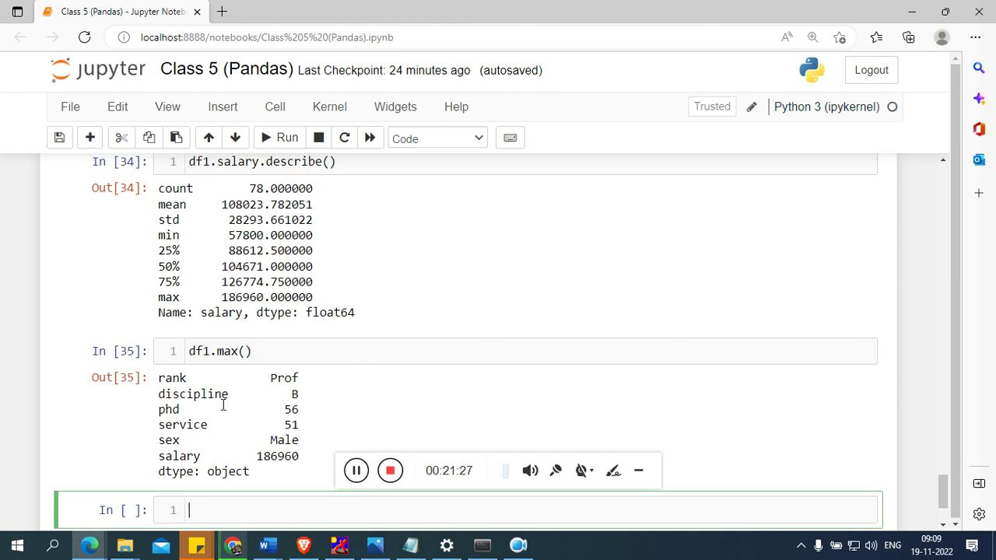
- Compute the minimum of every column by running df1.min() in the cell below the maximum output
text(df1.)
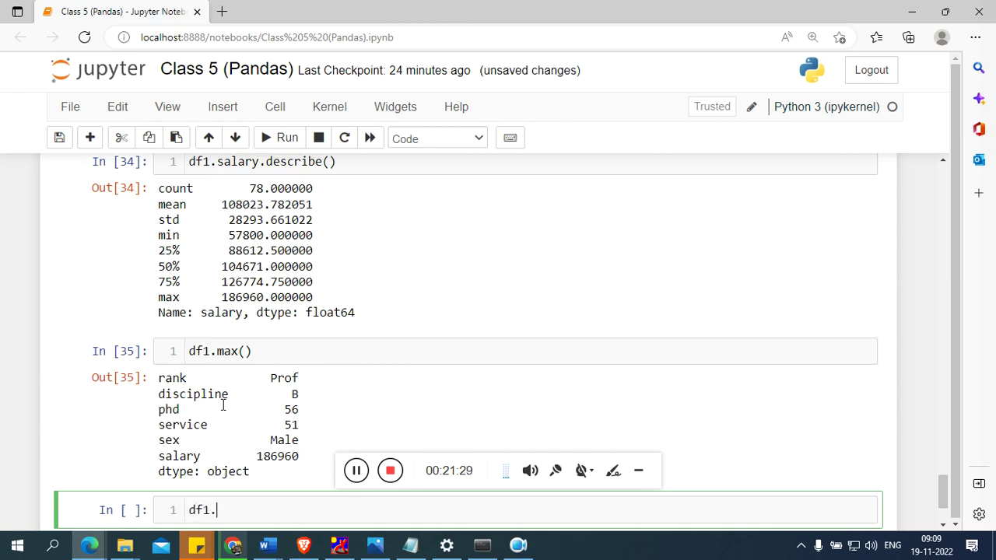
text(min())
key(shift+Return)
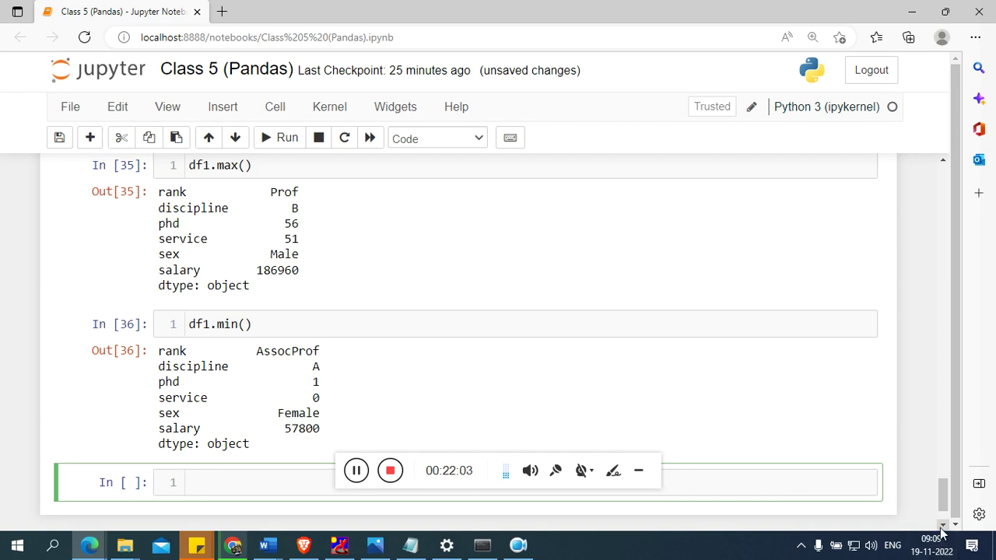
- Compute the column averages by running df1.mean() in the cell below the minimum output
scroll(942, 532, down, 2)
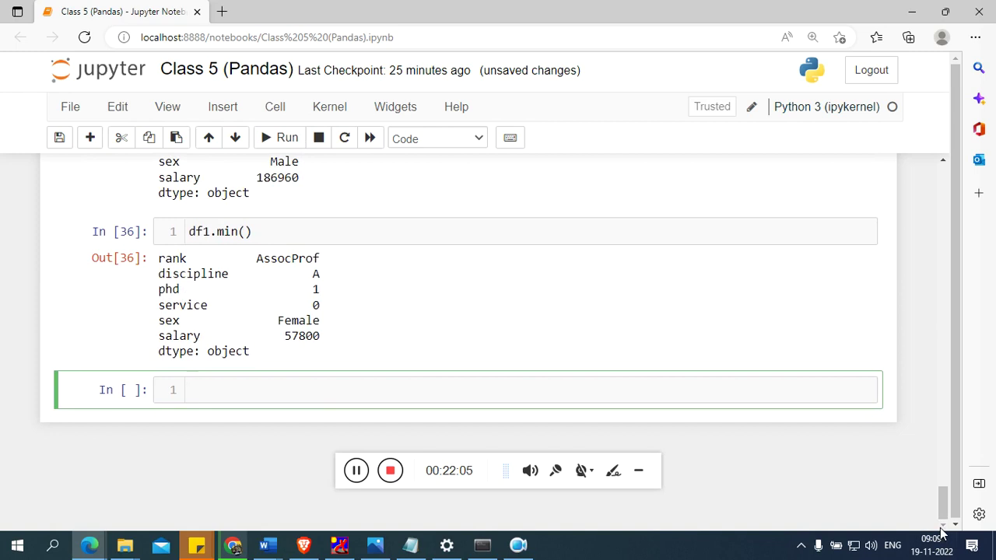
text(df1.mean())
key(shift+Return)
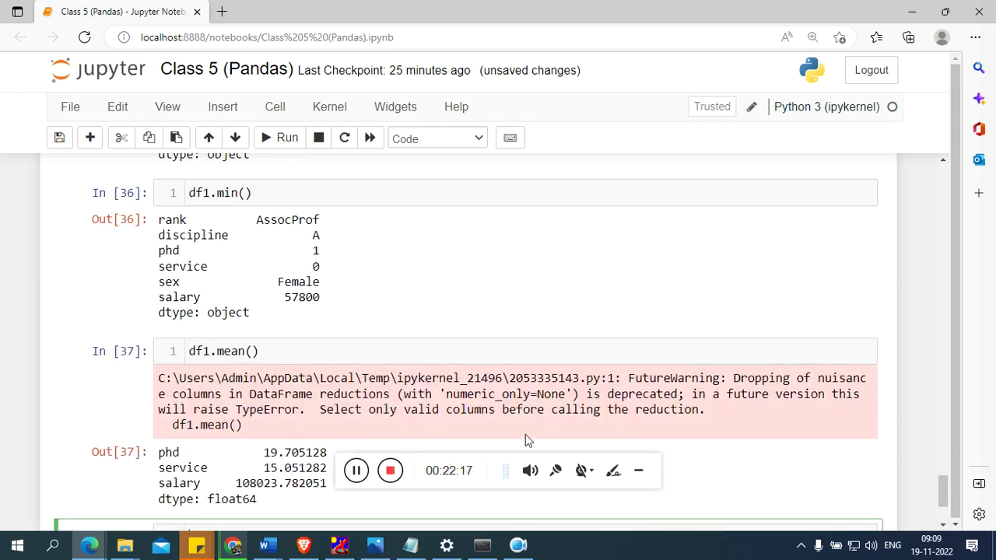
- Rerun the existing df1.mean() cell without changing its code
scroll(525, 413, down, 1)
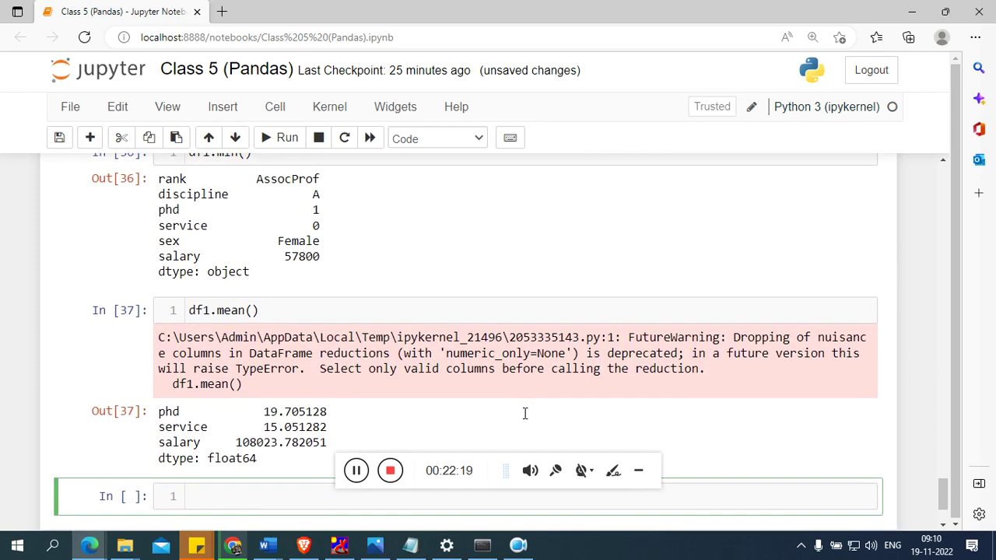
drag(243, 386, 273, 319)
click(271, 311)
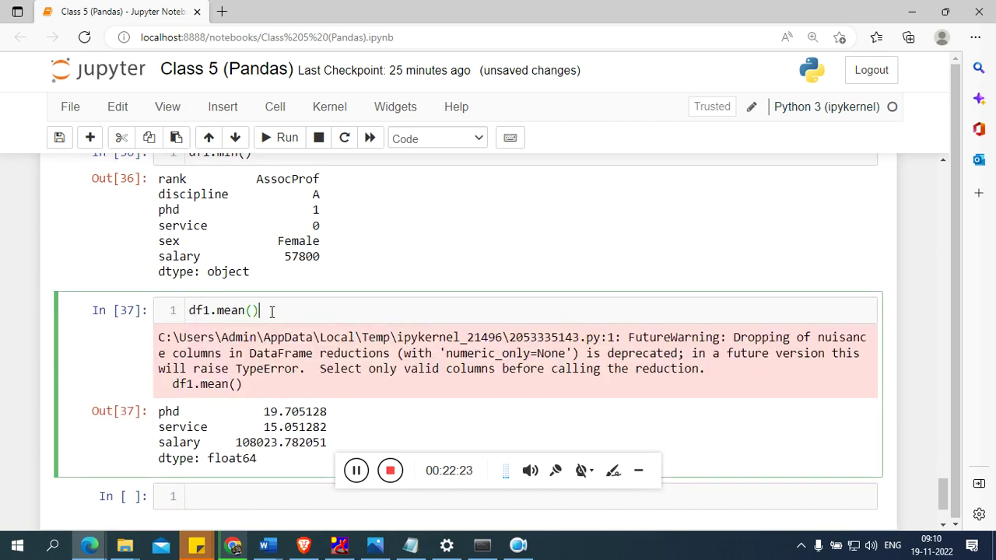
key(shift+Return)
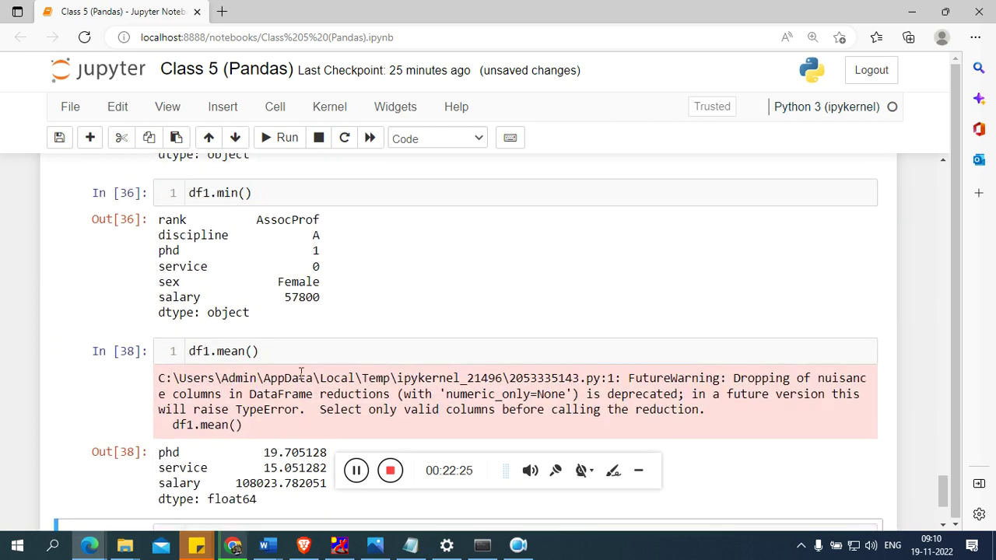
- Round the column averages by extending the df1.mean() cell to df1.mean().round() and running it
scroll(301, 374, down, 1)
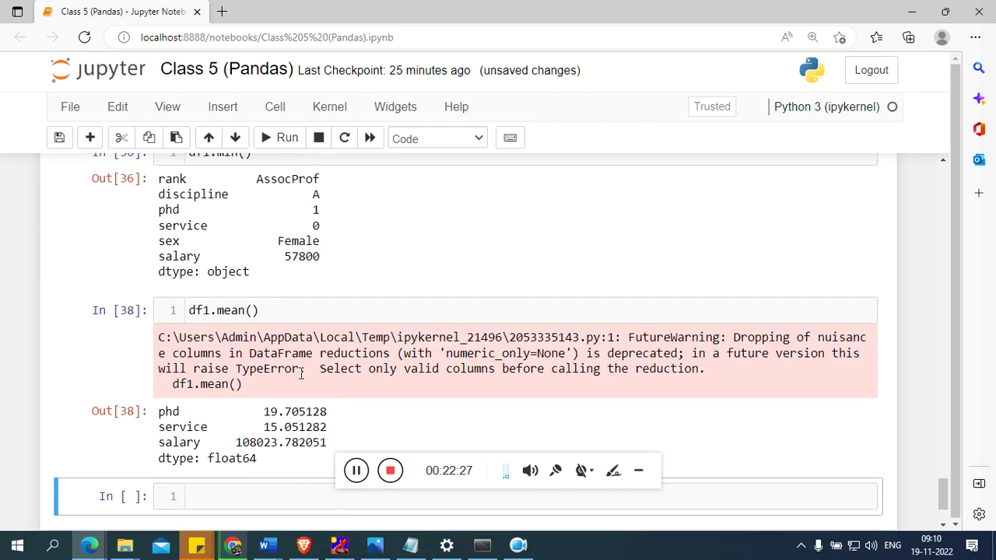
scroll(301, 372, down, 1)
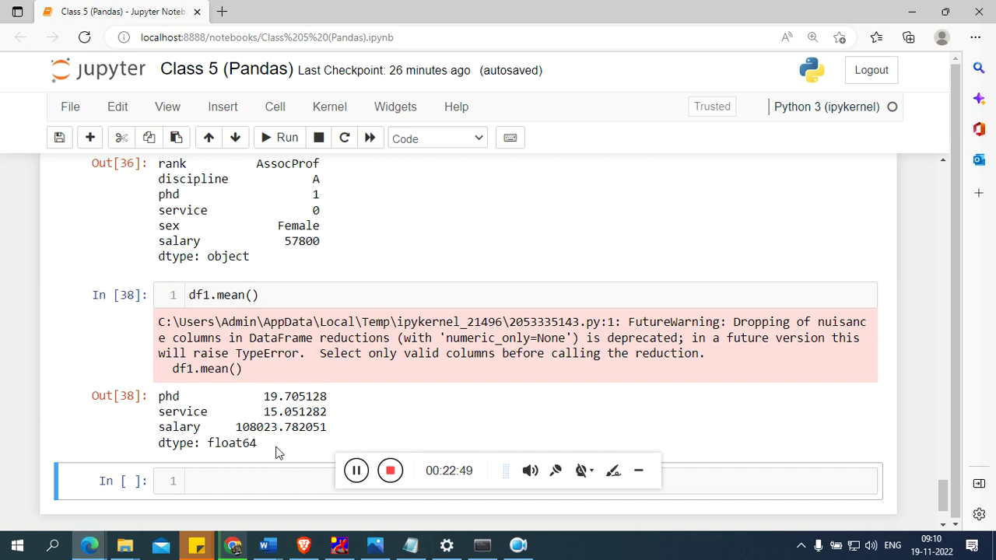
click(262, 296)
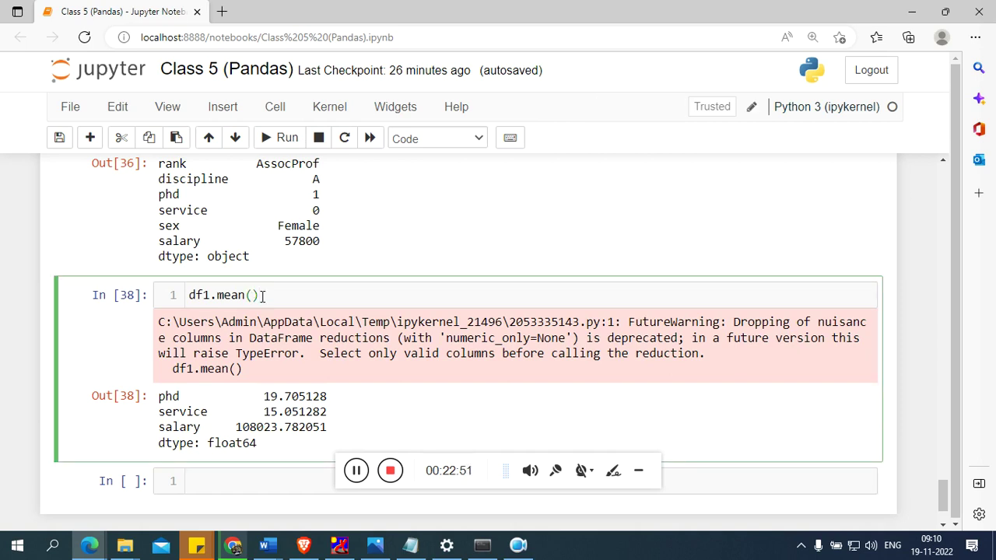
text(roun)
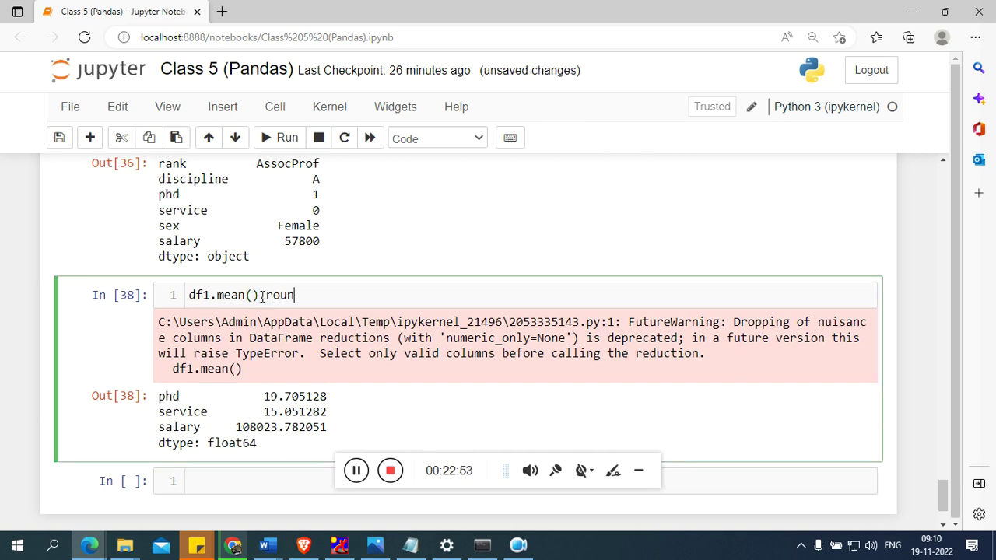
text(d())
click(262, 296)
text(.)
key(shift+Return)
- Round the column averages to two decimal places by changing the cell to df1.mean().round(2) and rerunning it
click(308, 352)
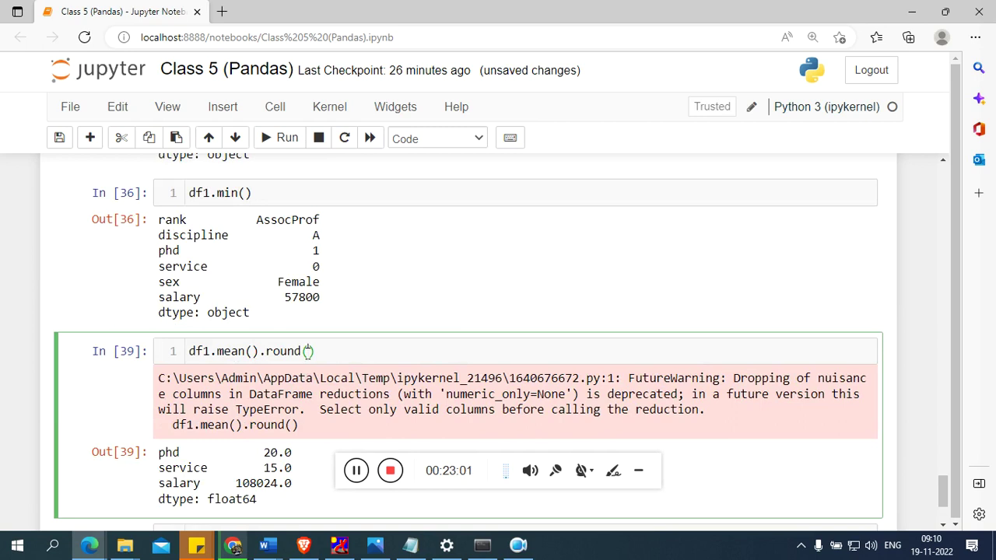
text(2)
key(shift+Return)
scroll(274, 417, down, 3)
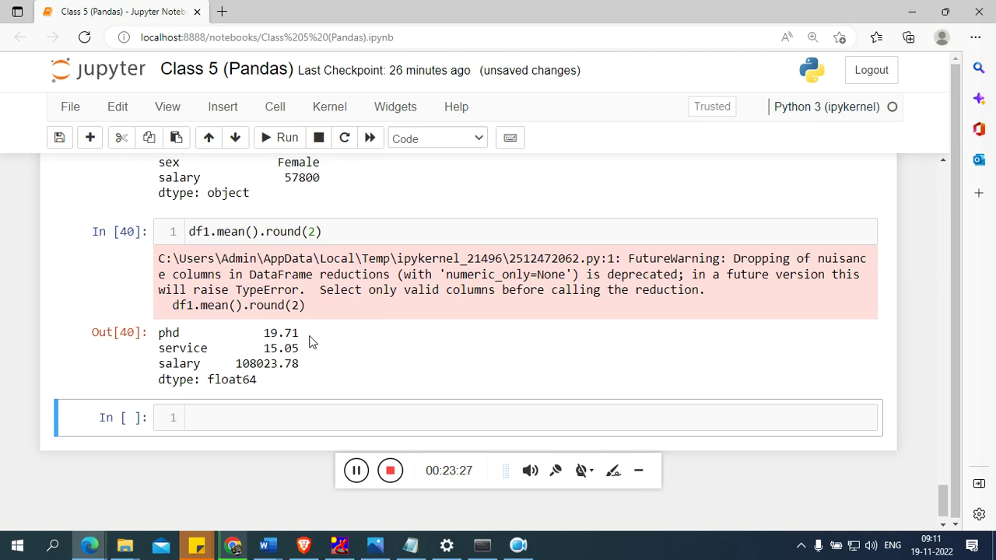
- Display the whole DataFrame by running df1 in the empty cell below the rounded averages
click(309, 342)
click(222, 417)
text(d)
text(1)
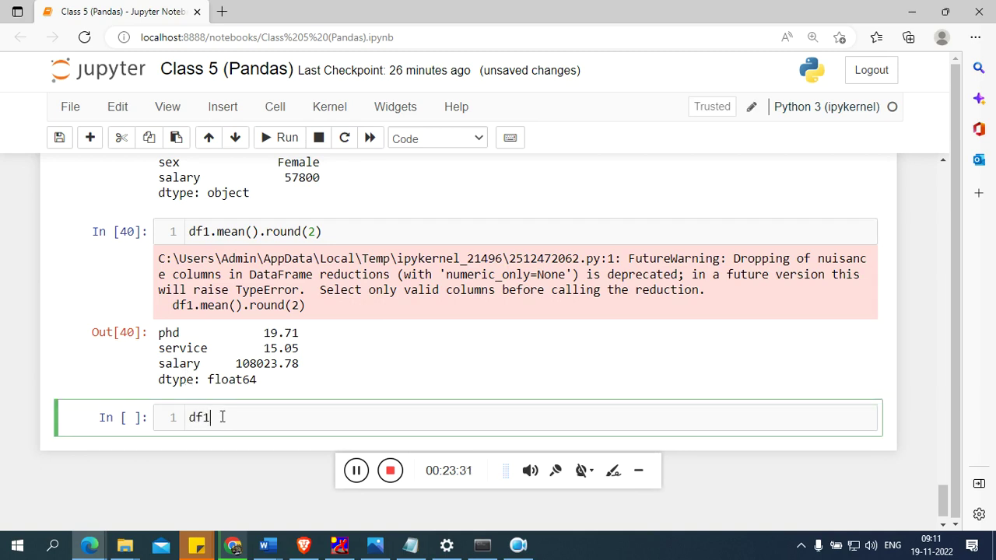
key(shift+Return)
scroll(376, 390, down, 2)
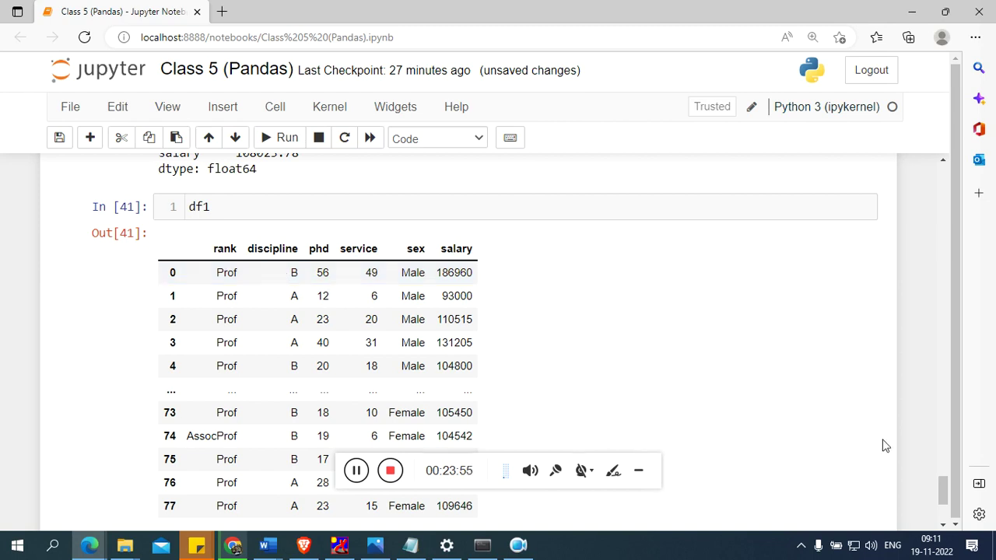
- Compute the maximum of the salary column by running df1.salary.max() in the empty cell below the table
click(942, 527)
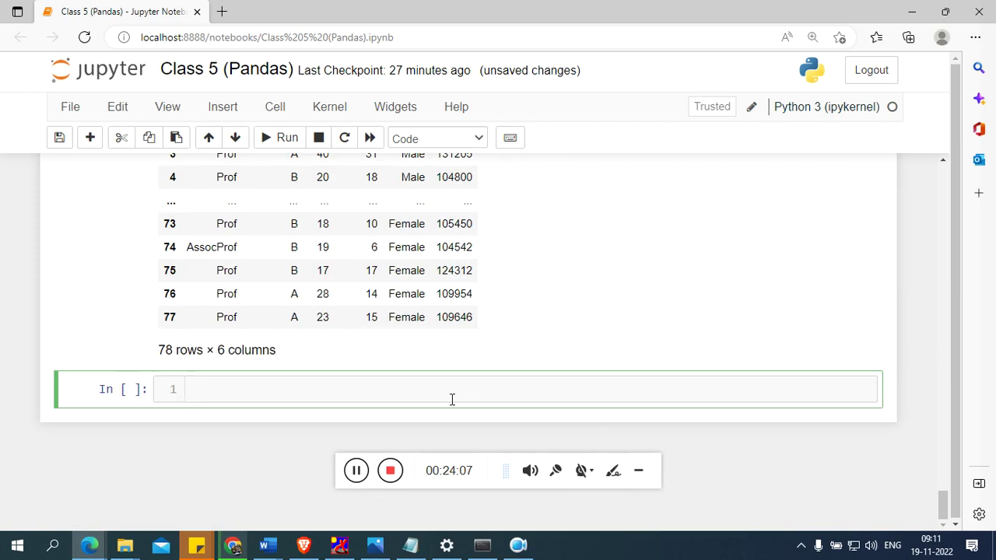
scroll(451, 399, up, 2)
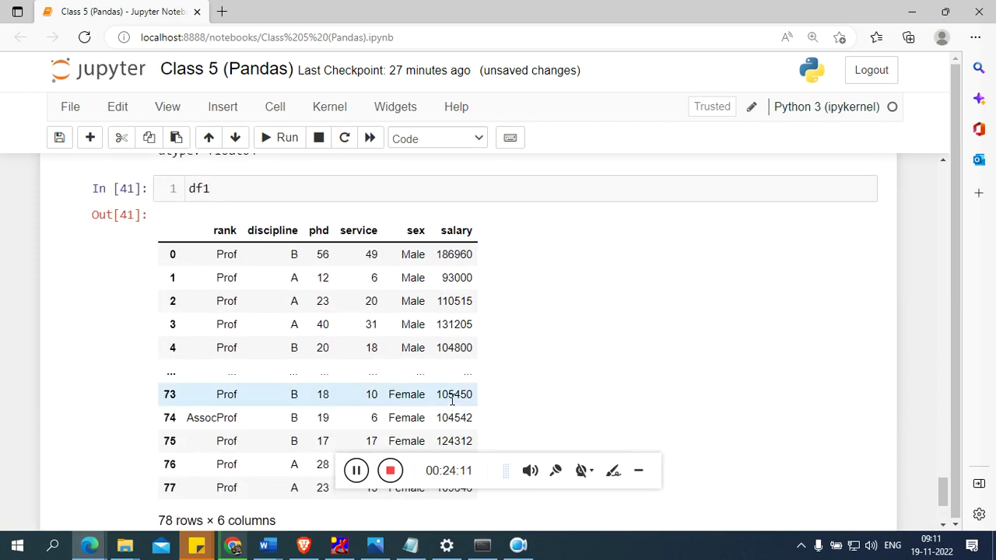
click(944, 527)
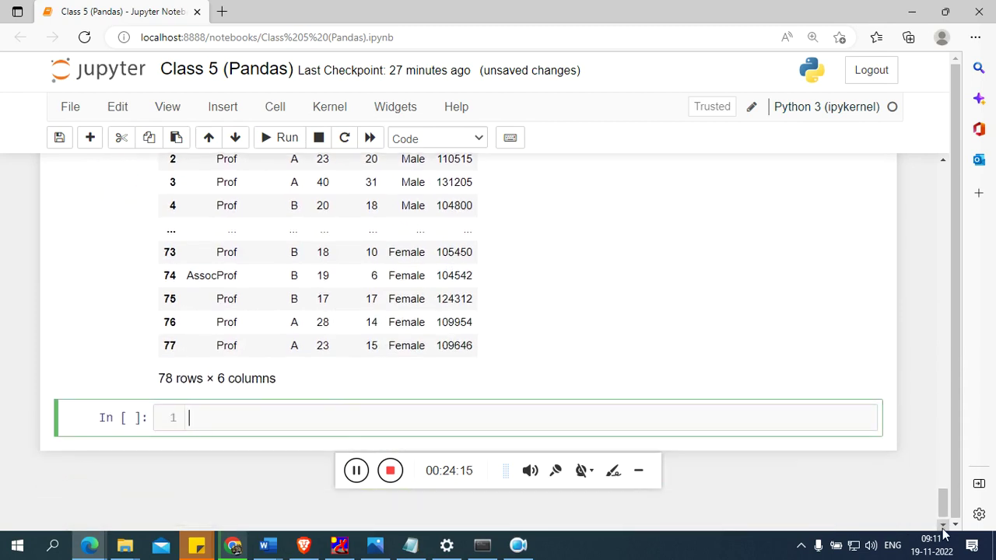
text(df1.salary.)
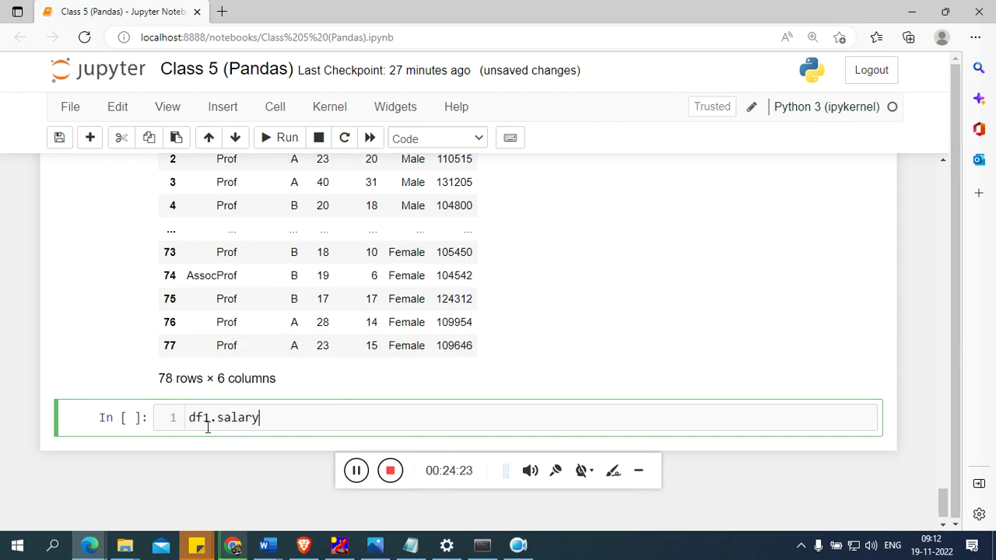
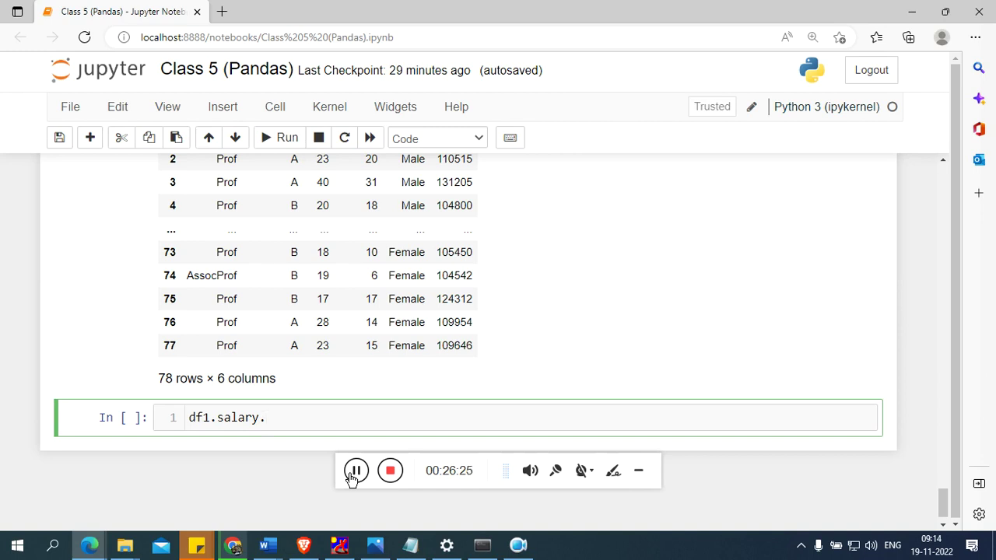
text(max())
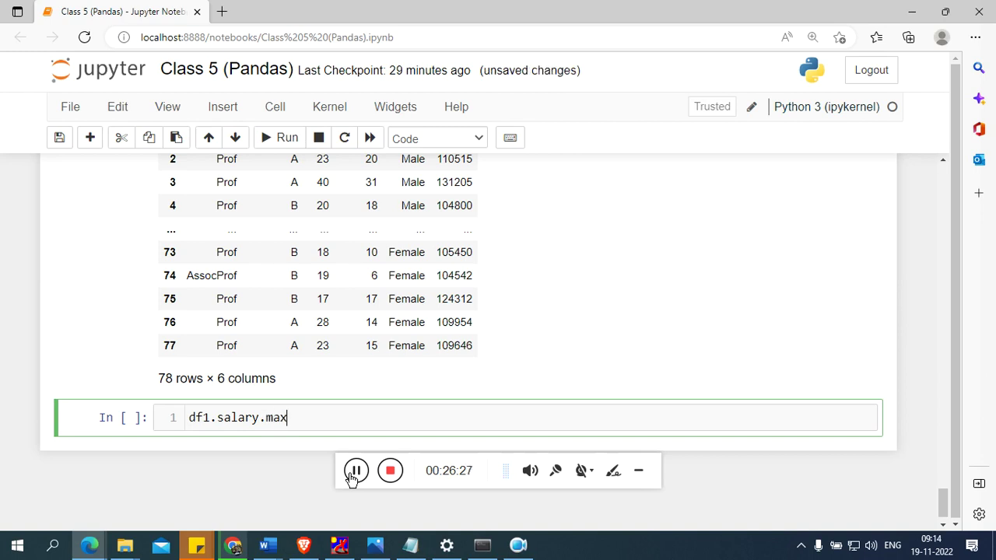
key(Return)
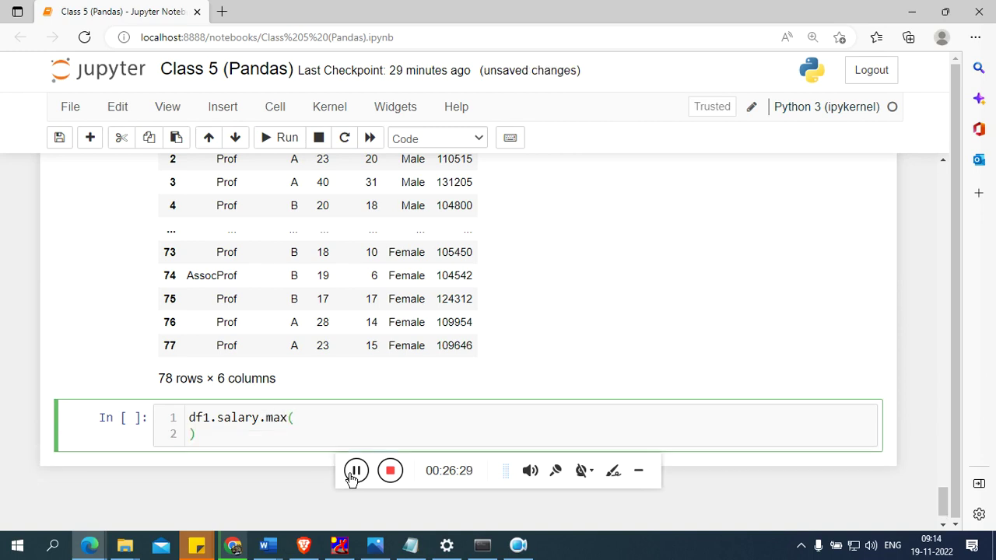
key(BackSpace)
key(shift+Return)
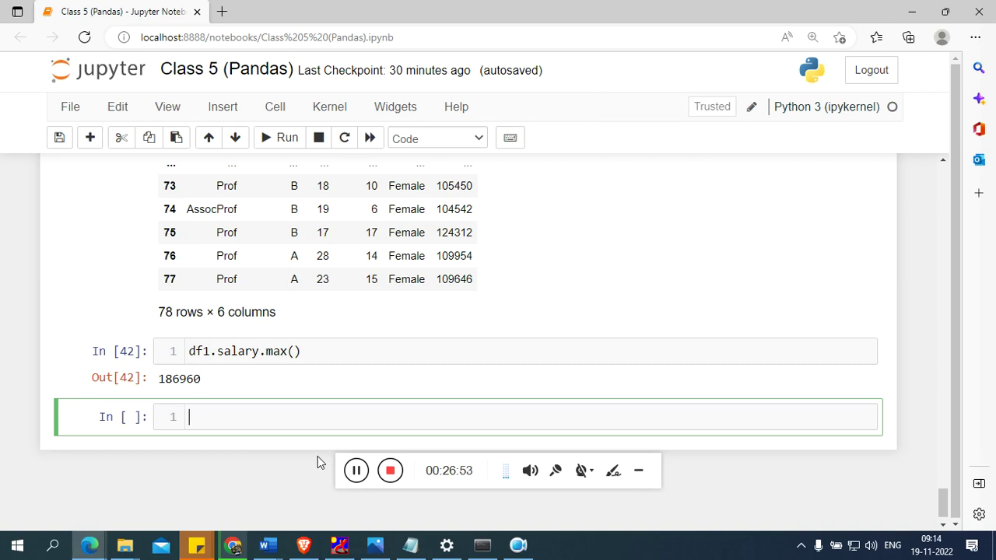
- Replace max() with std() in the salary cell and run df1.salary.std() for the standard deviation
click(315, 352)
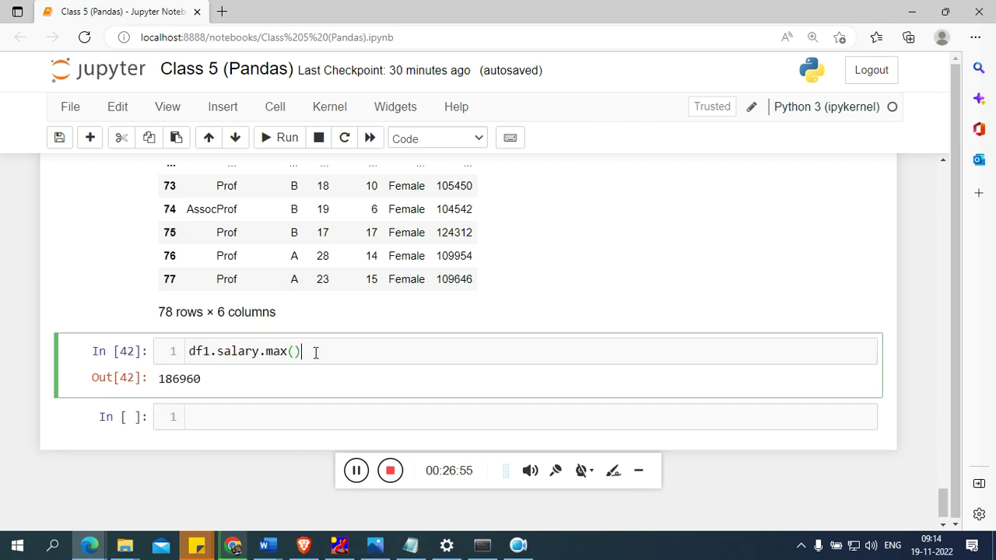
key(BackSpace)
key(BackSpace)
key(BackSpace)
key(BackSpace)
key(BackSpace)
text(std())
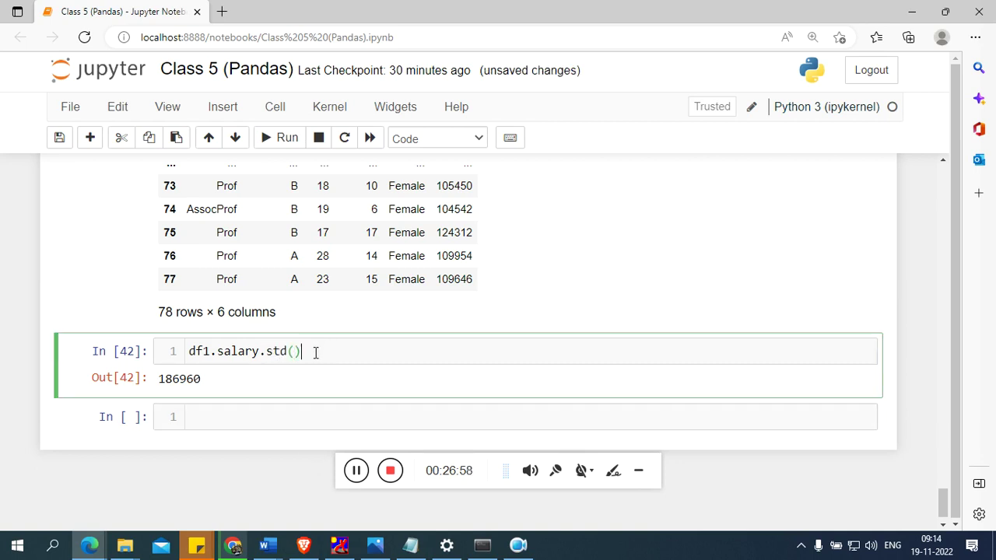
key(shift+Return)
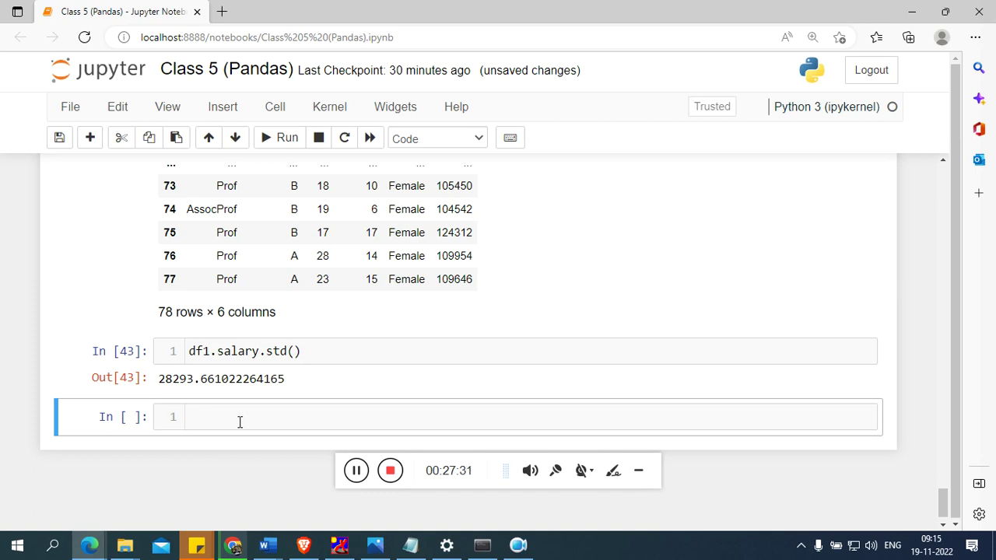
- Run df1.info() in the cell below the standard deviation and review the column types and non-null counts
click(239, 422)
text(df)
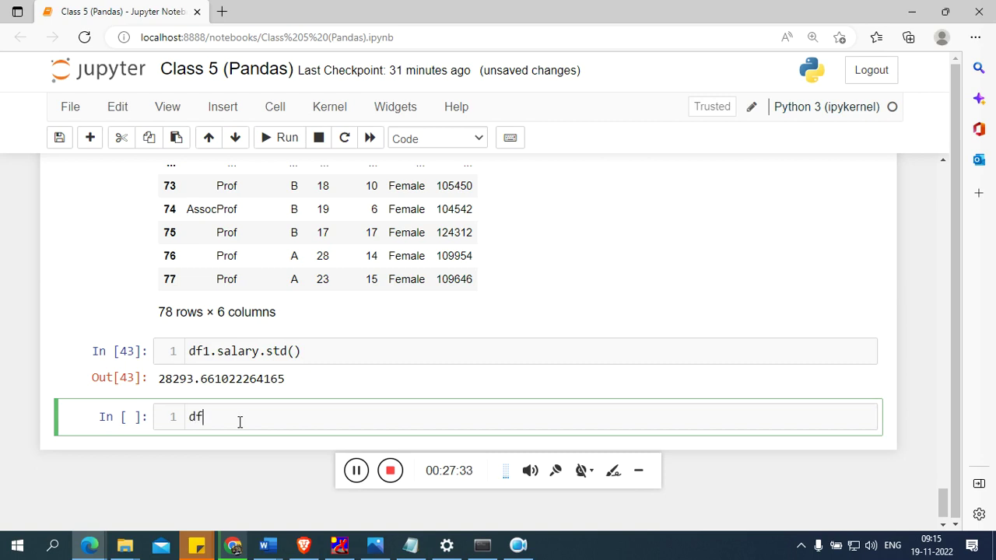
text(1.info())
key(shift+Return)
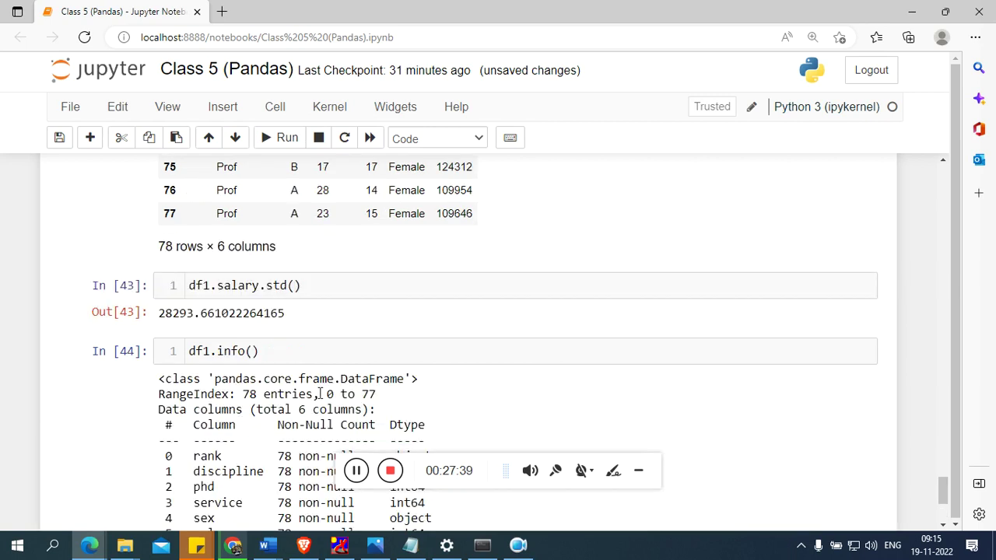
scroll(410, 375, down, 1)
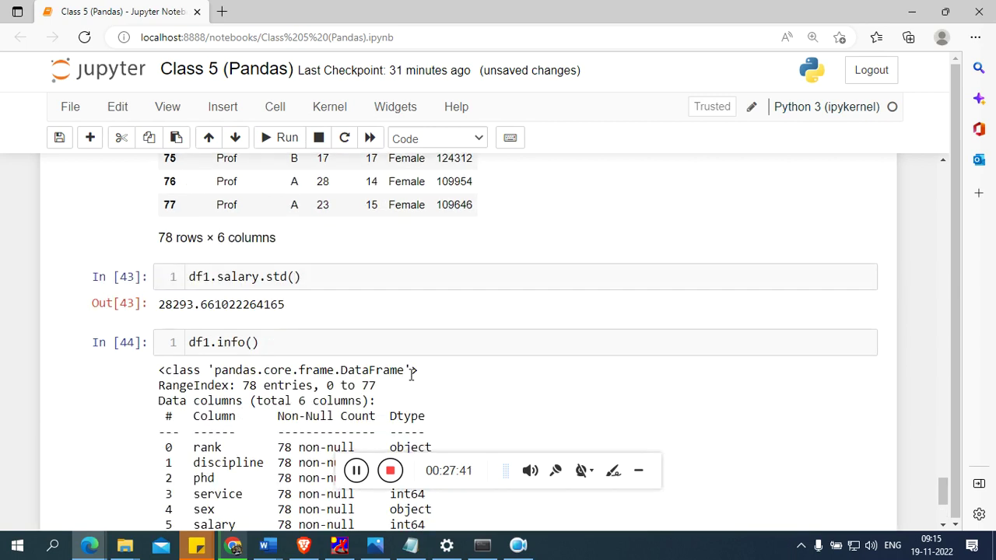
scroll(411, 374, down, 2)
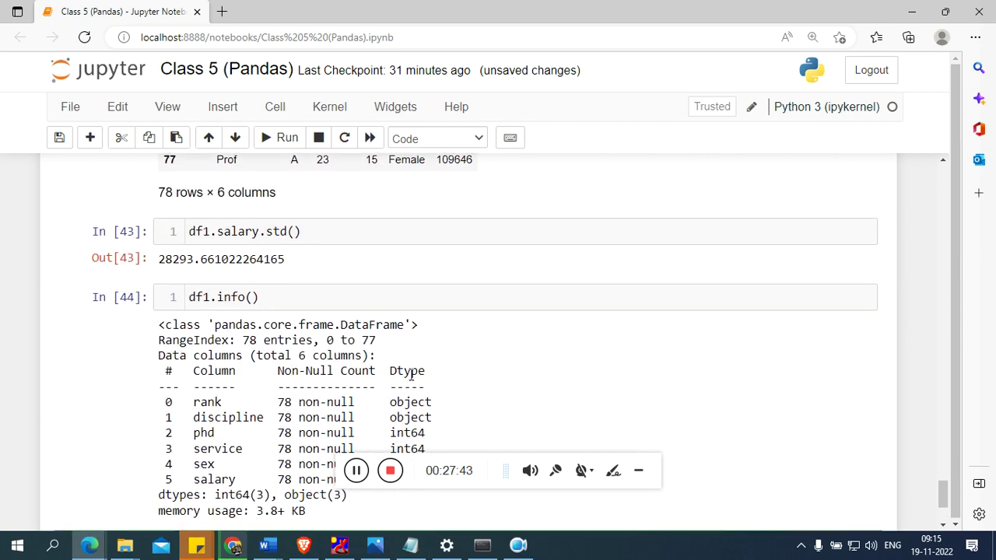
scroll(411, 375, down, 1)
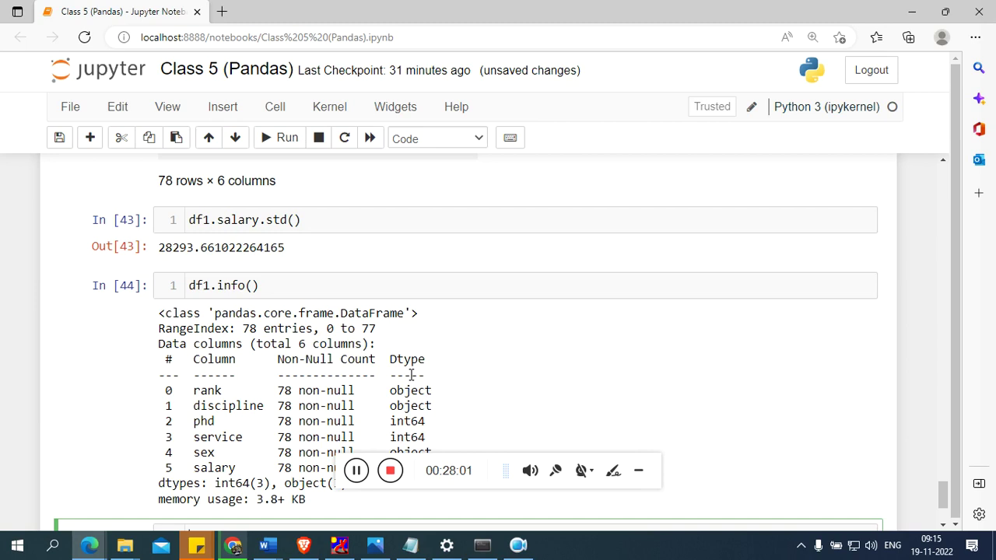
scroll(411, 376, down, 3)
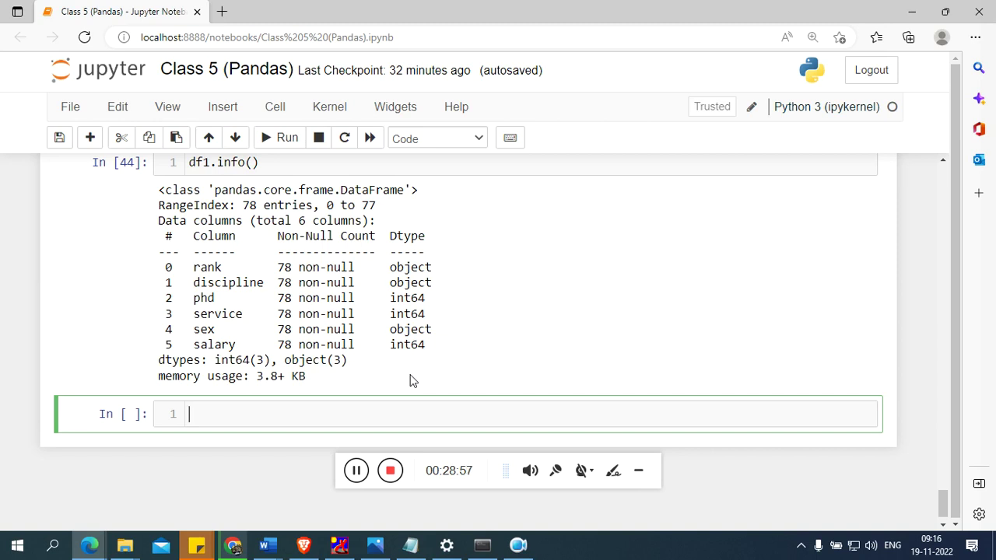
- Display the DataFrame again by running df1 in the empty cell below the info output
text(df1)
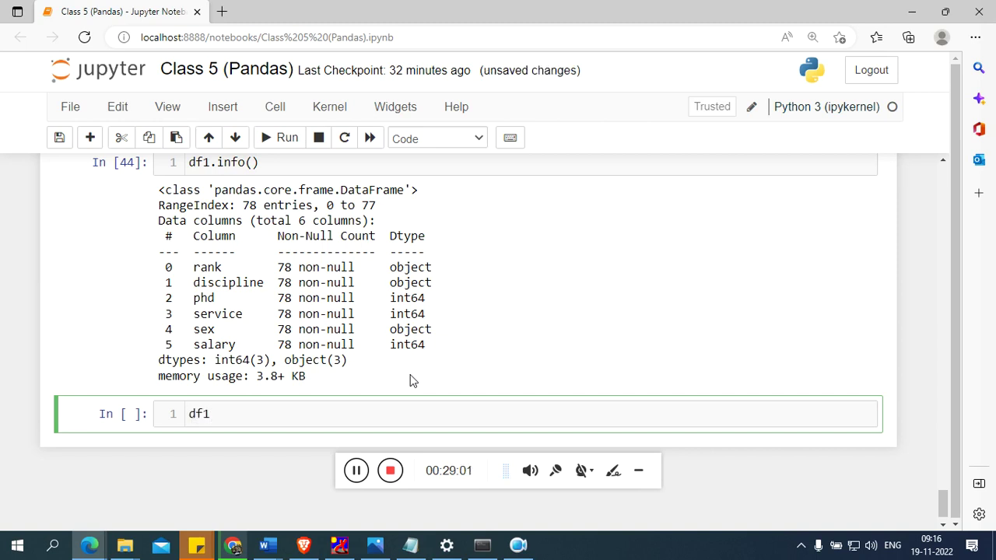
text(.group)
key(BackSpace)
key(BackSpace)
key(BackSpace)
key(BackSpace)
key(BackSpace)
key(BackSpace)
key(BackSpace)
text(1.)
key(BackSpace)
key(shift+Return)
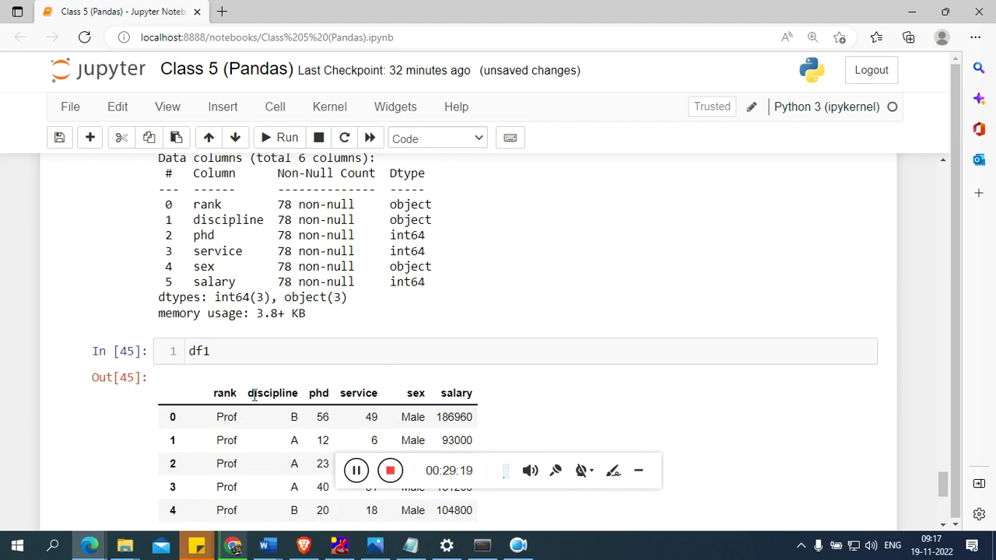
- Select the discipline column by copying its header name into the df1 cell and running df1.discipline
drag(247, 394, 298, 395)
key(ctrl+c)
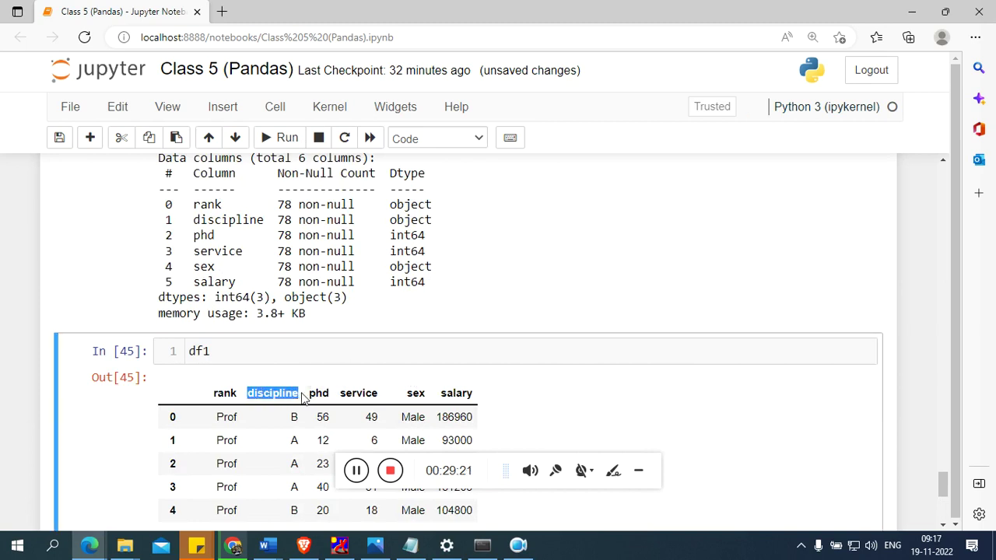
click(208, 351)
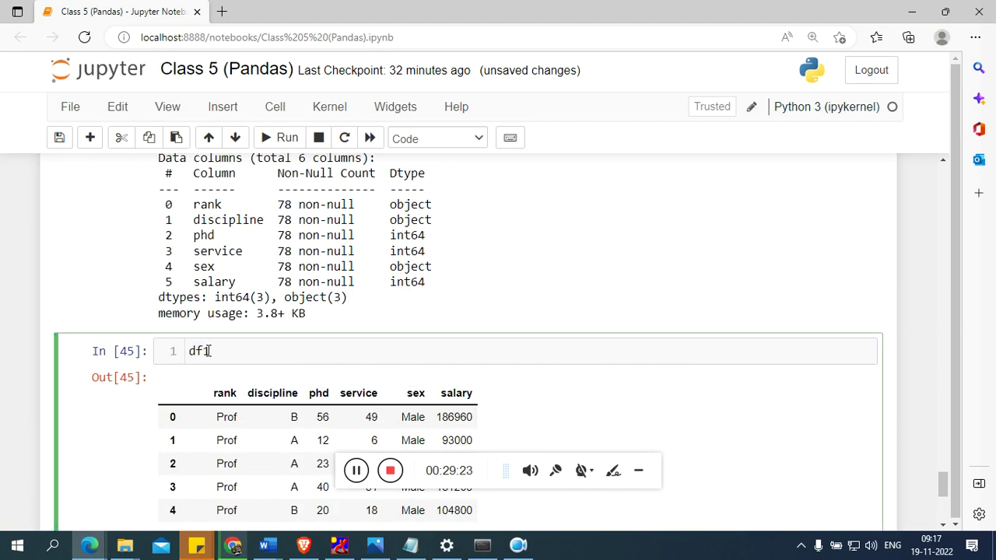
text(.)
key(ctrl+v)
key(shift+Return)
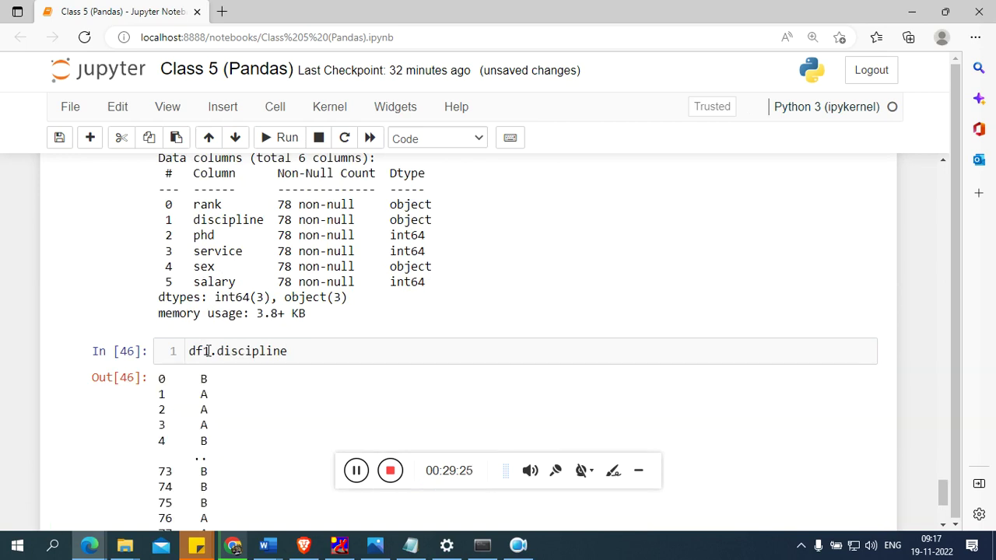
- Count the discipline values by extending the cell to df1.discipline.value_counts() and running it
click(289, 351)
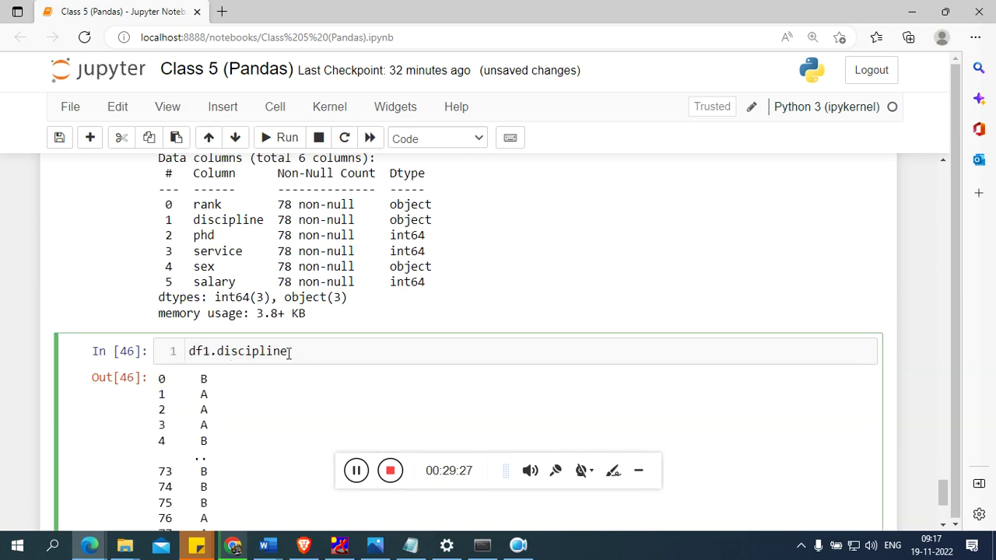
text(.value_count)
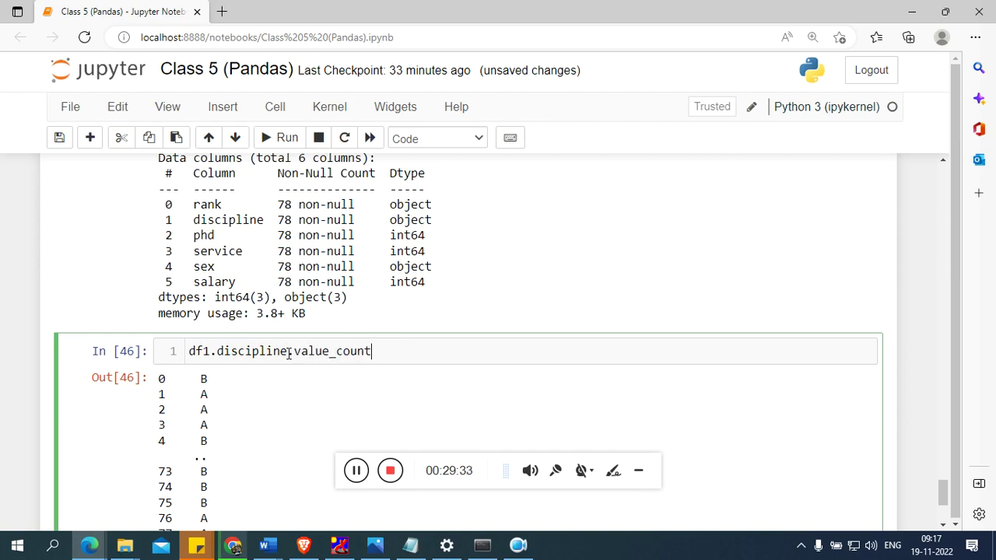
text(s())
key(shift+Return)
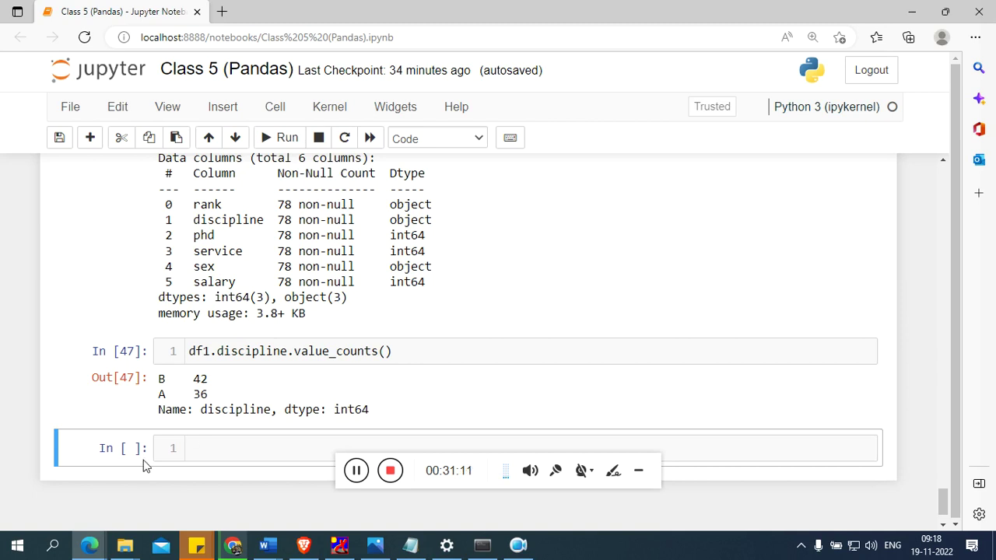
- Display the DataFrame once more by running df1 in the empty cell below the discipline value counts
click(205, 438)
text(df)
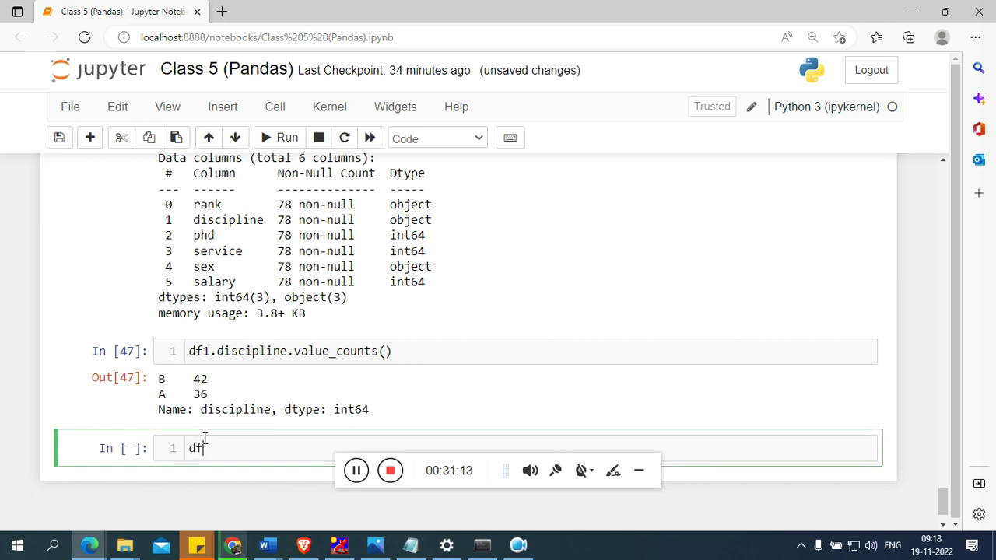
text(1)
key(shift+Return)
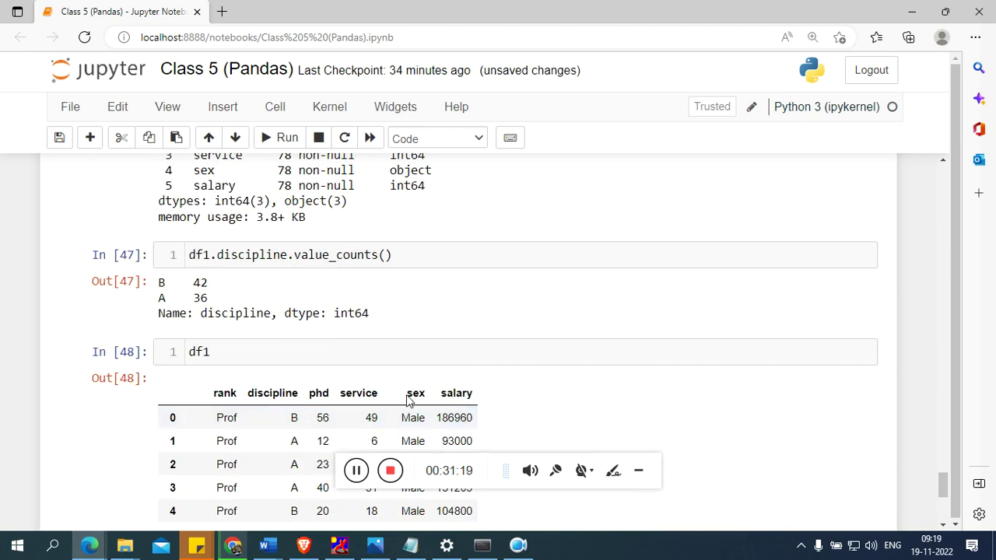
- Select the sex column by extending the df1 cell to df1.sex and running it
drag(406, 397, 426, 398)
click(217, 352)
text(.s)
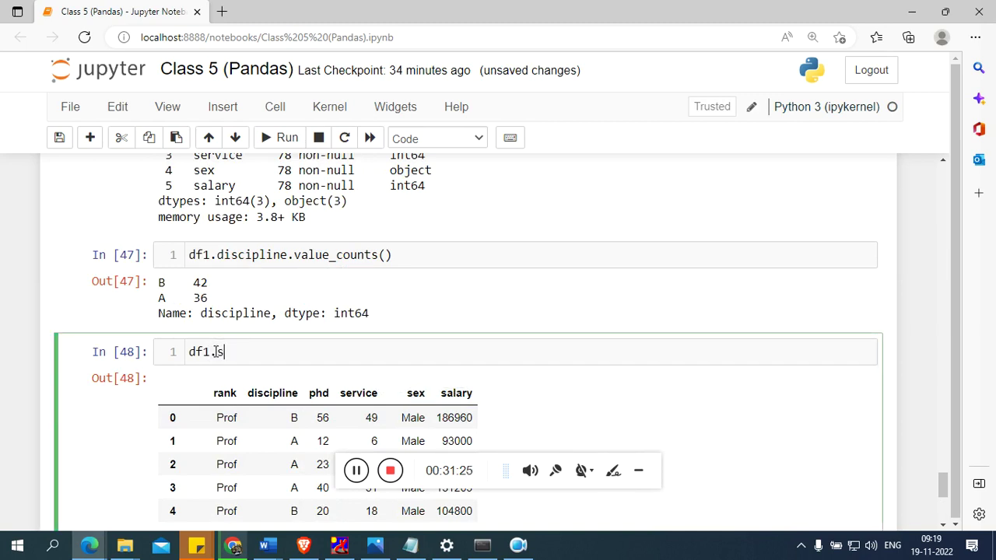
text(ex)
key(shift+Return)
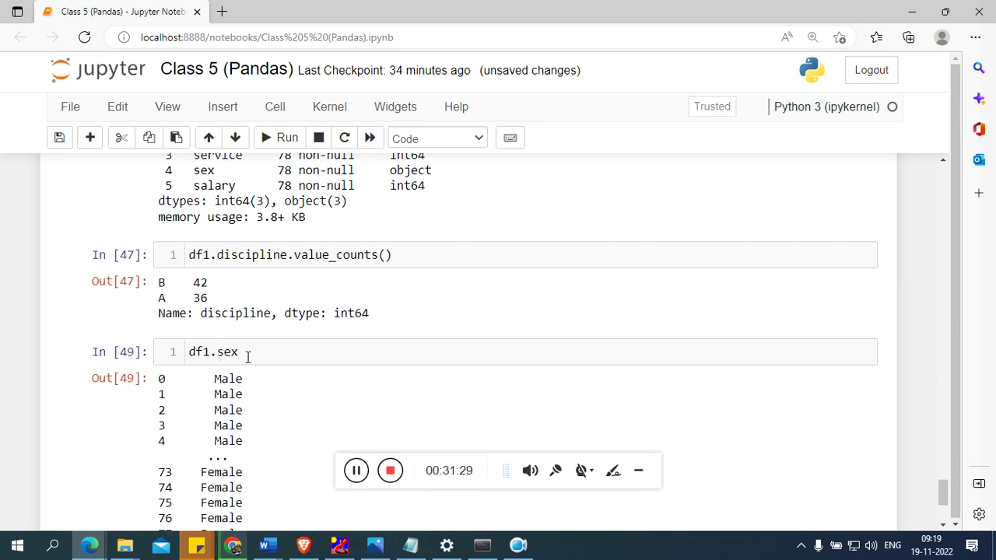
- Count the values in the sex column by extending the cell to df1.sex.value_counts() and running it
click(247, 356)
text(.)
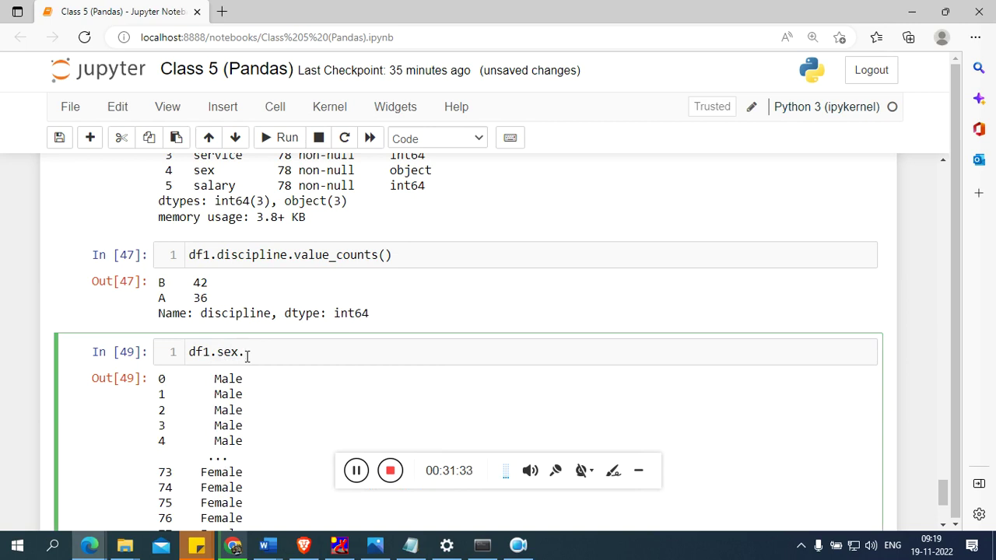
text(value_counts())
key(shift+Return)
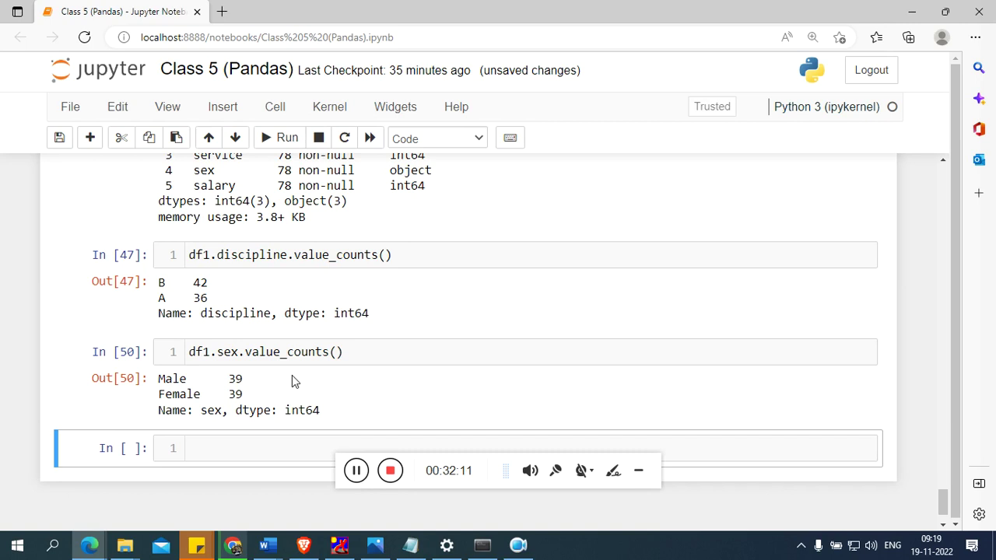
click(355, 470)
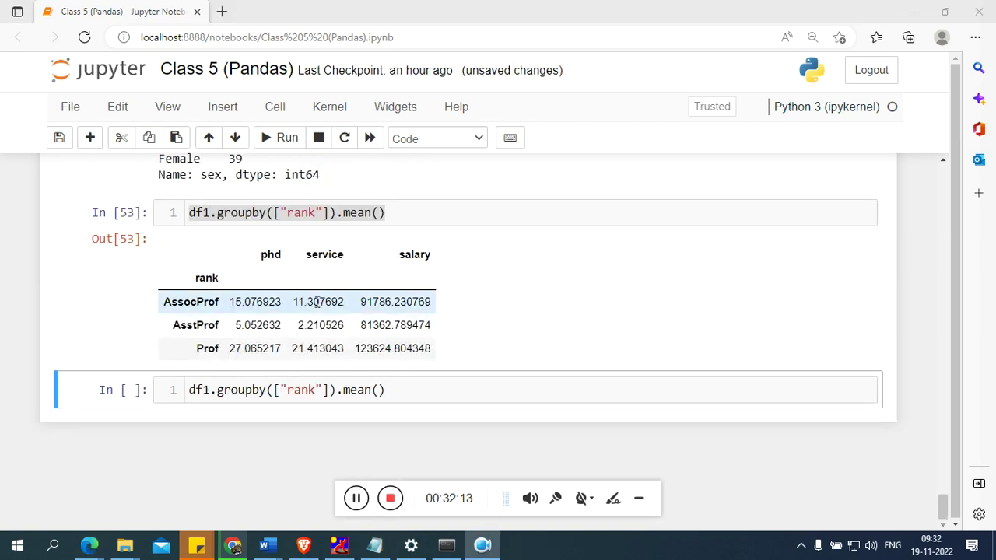
- Restrict the unrun groupby copy to the phd column by inserting [["phd"]] before .mean(), copying the name from the output header
click(212, 213)
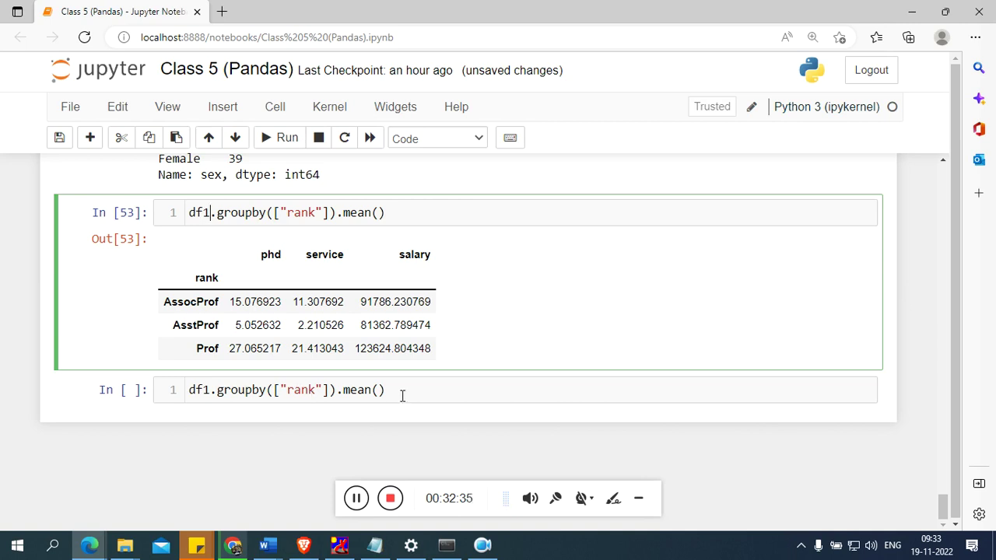
click(335, 390)
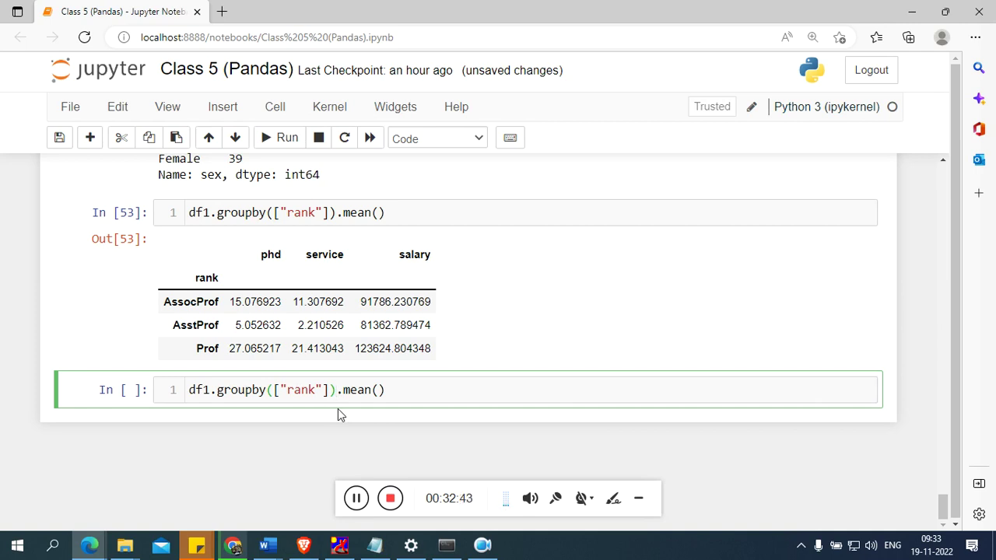
text([[]])
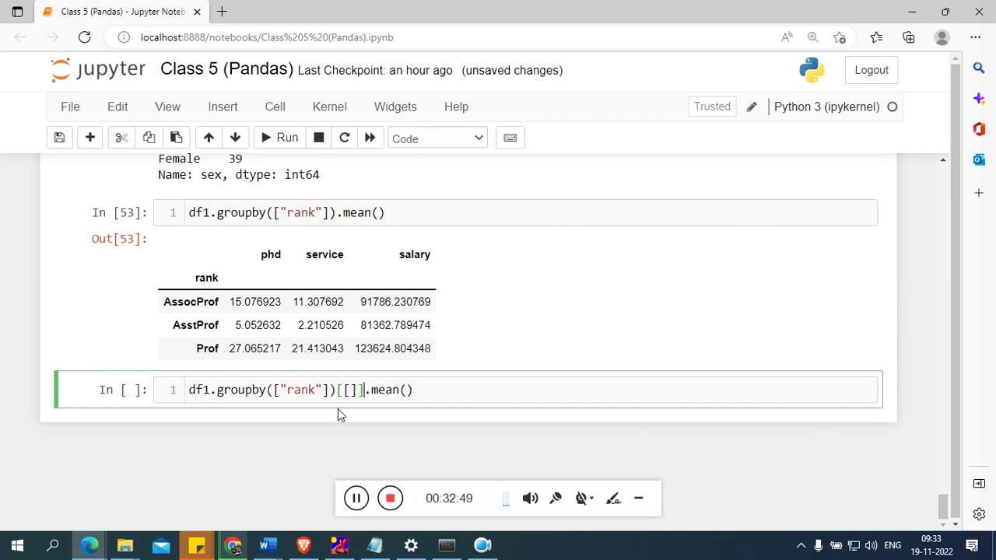
key(Left)
key(Left)
drag(262, 255, 281, 256)
key(ctrl+c)
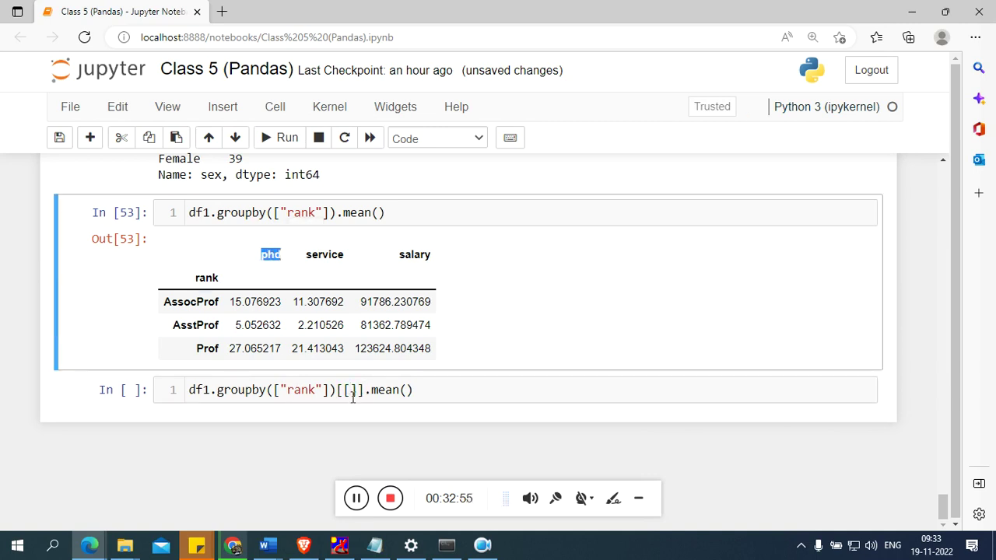
click(351, 395)
text(")
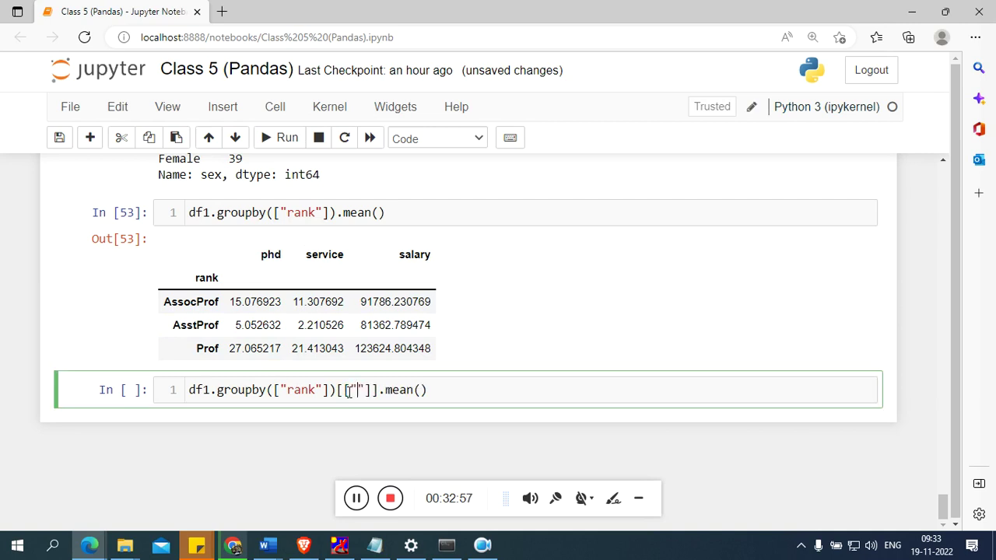
key(ctrl+v)
key(Right)
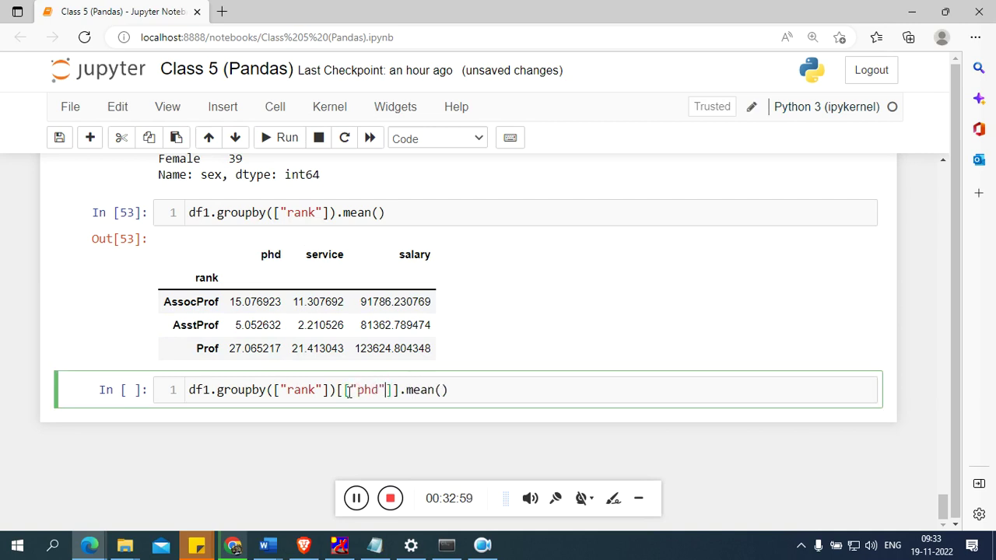
- Add "salary" to the column list and run df1.groupby(["rank"])[["phd","salary"]].mean()
key(Right)
key(Right)
text(,)
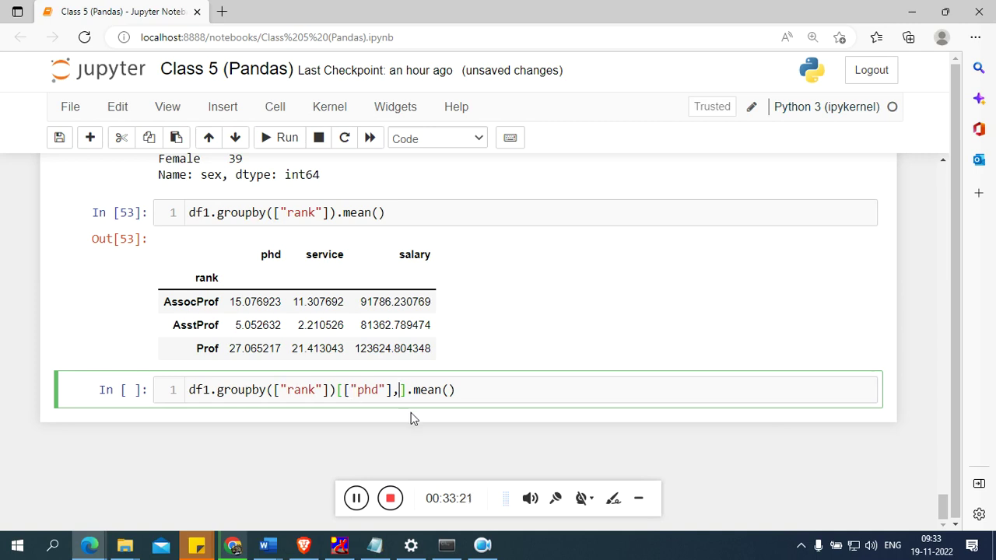
click(386, 391)
click(398, 392)
key(BackSpace)
click(386, 391)
text(,")
text(ary)
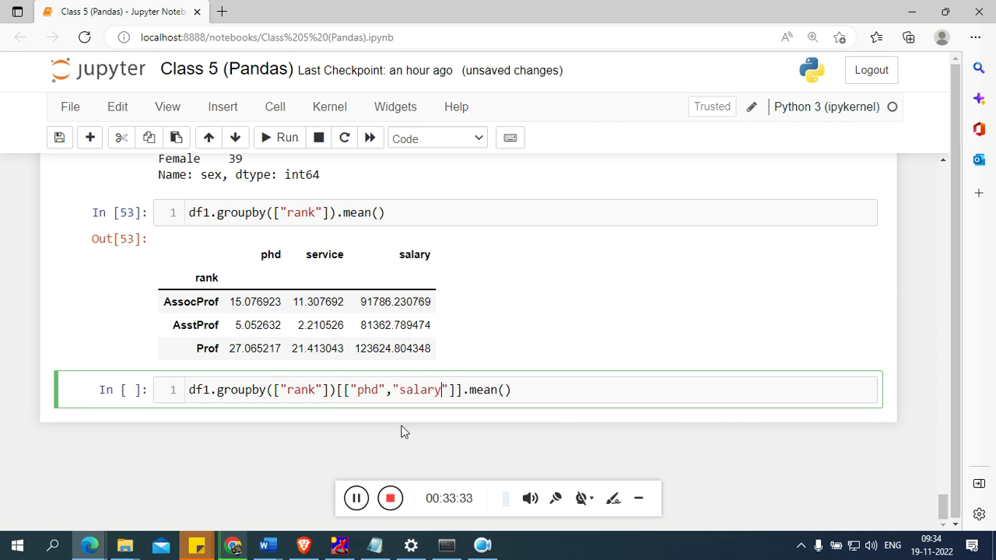
key(shift+Return)
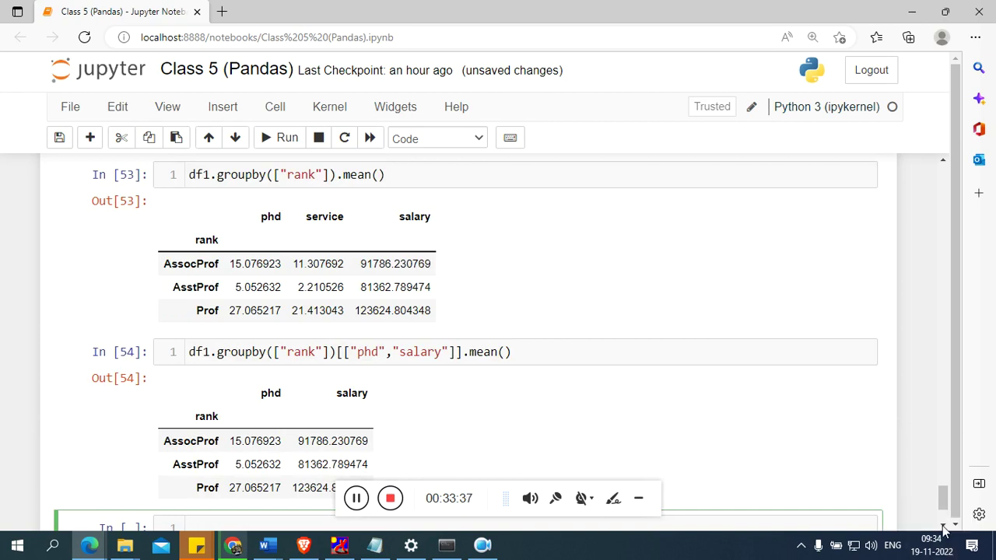
- Display the salary column by running df1.salary in the empty cell below the grouped means
scroll(943, 527, down, 2)
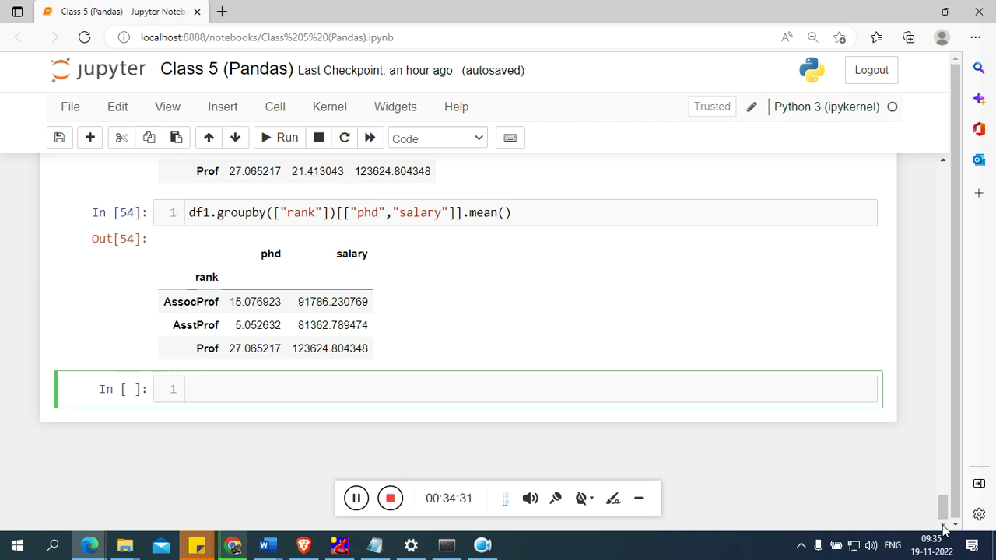
text(df)
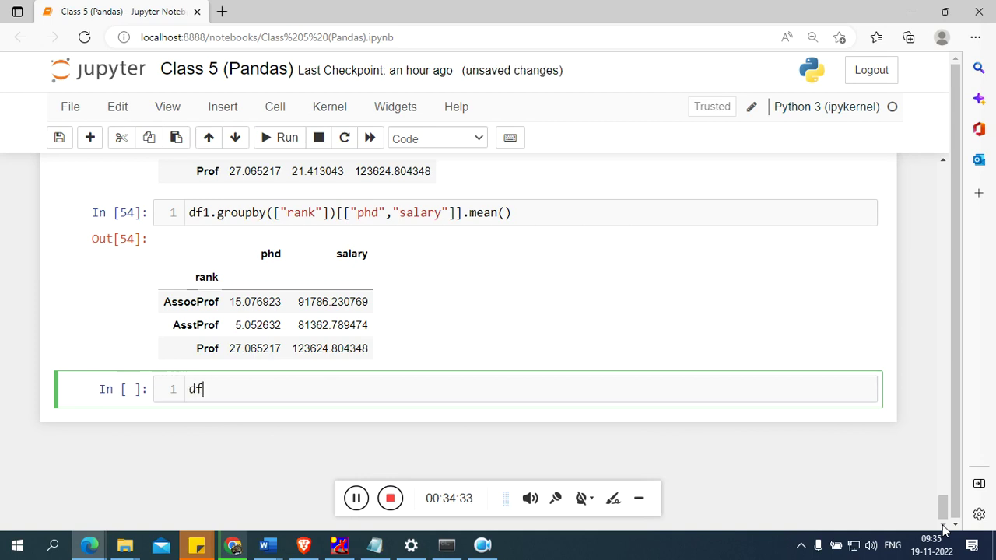
text(1.salary)
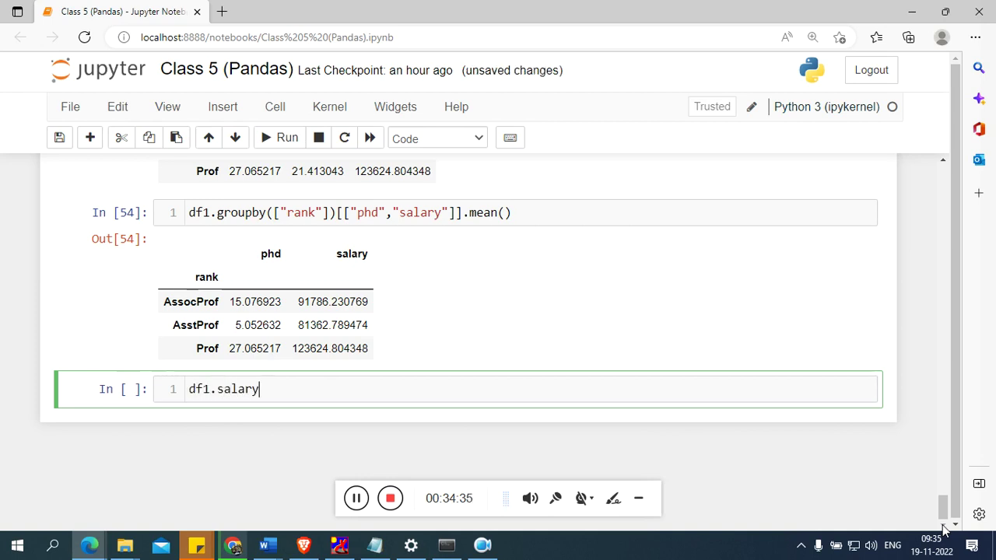
key(shift+Return)
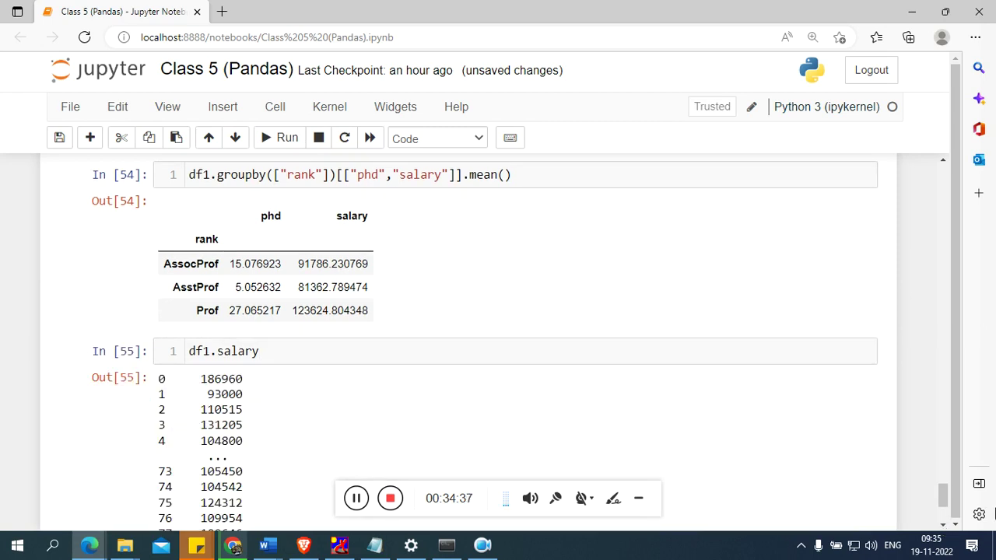
- Test which salaries exceed 120000 by changing the cell to df1.salary>120000 and running it
click(275, 355)
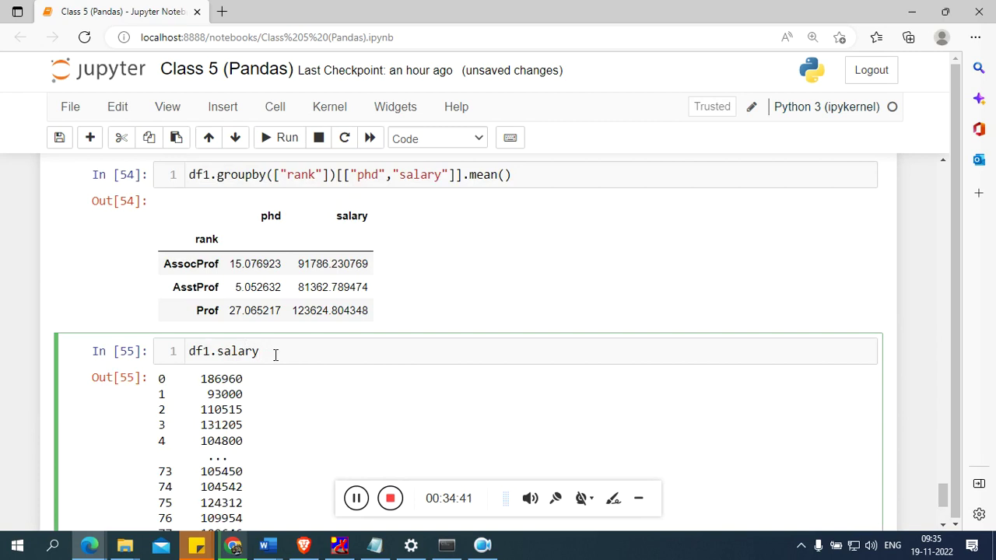
text(.)
key(BackSpace)
text(>120000)
key(ctrl+Return)
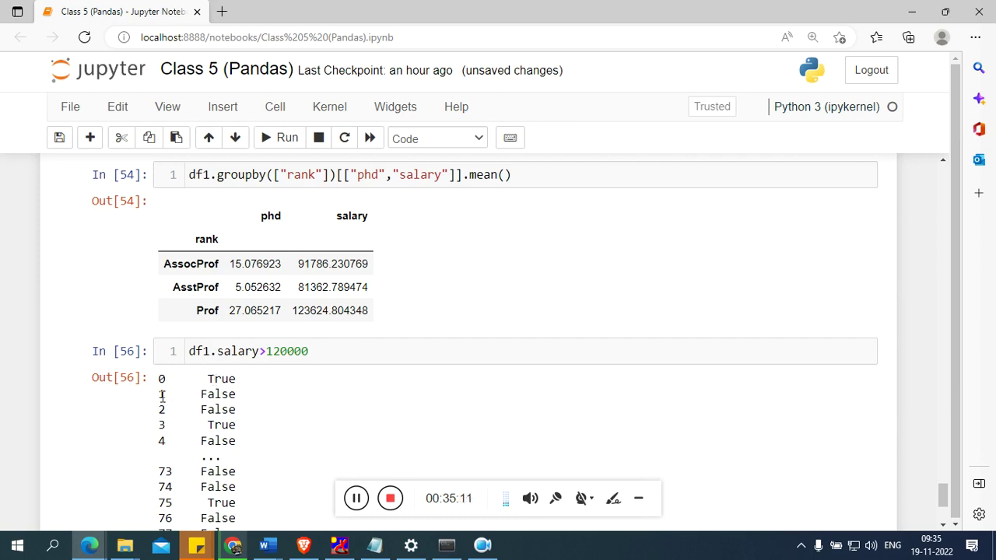
click(193, 396)
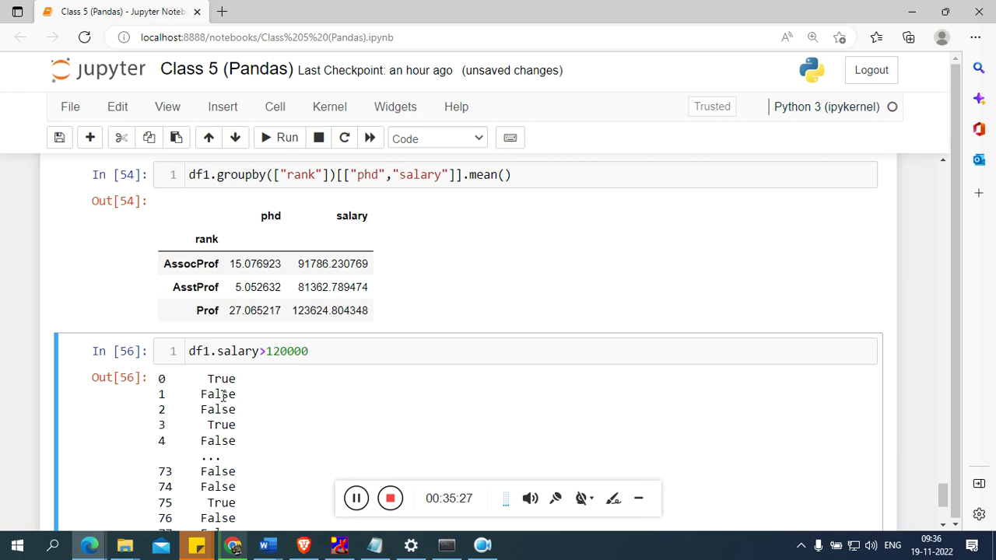
- Filter the DataFrame rows by wrapping the condition as df1[df1.salary>120000], run the cell and look through the output
click(188, 351)
text(df1)
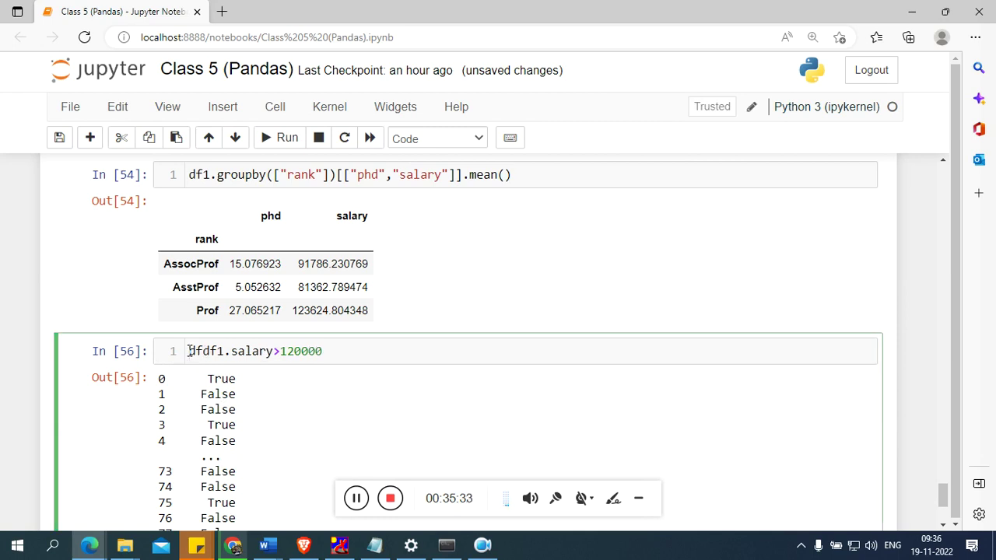
text([)
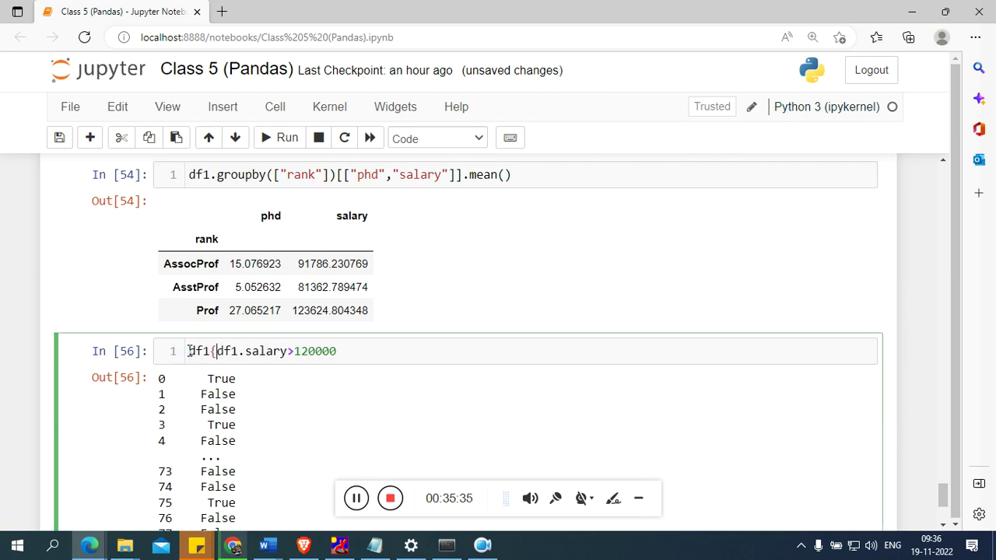
click(344, 360)
text(])
key(shift+Return)
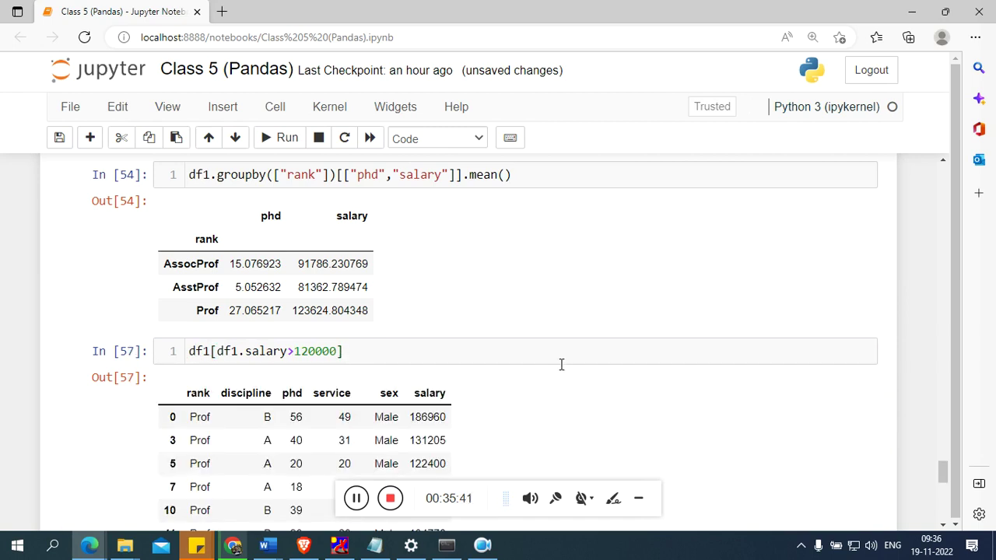
scroll(560, 365, down, 1)
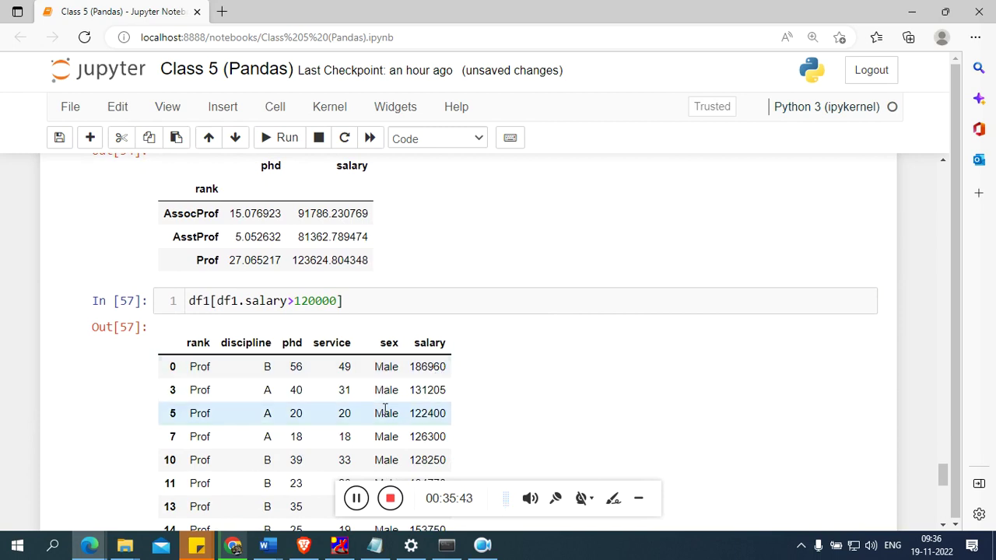
scroll(385, 412, down, 1)
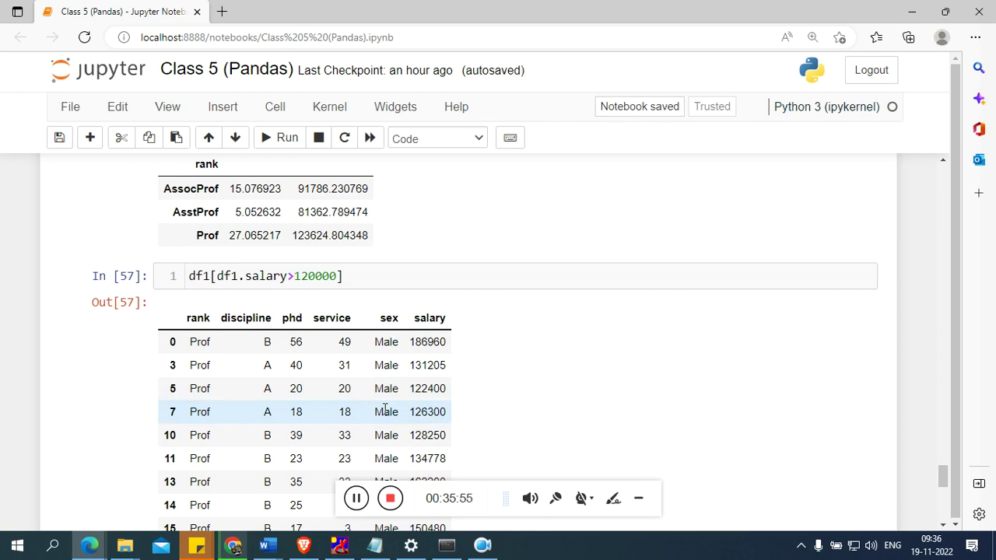
- Limit the filtered result to the salary column by running df1.salary[df1.salary>120000]
click(211, 276)
text(.salary)
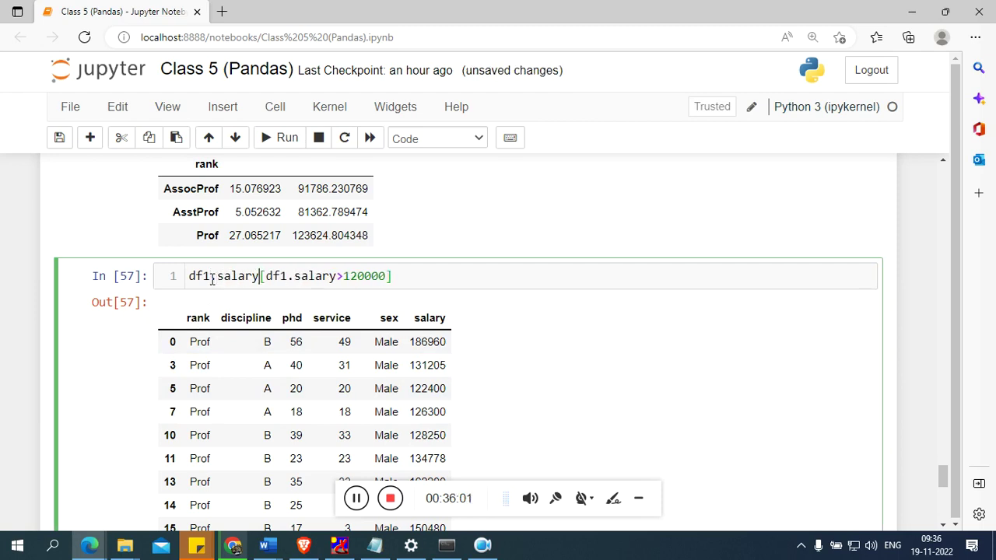
key(shift+Return)
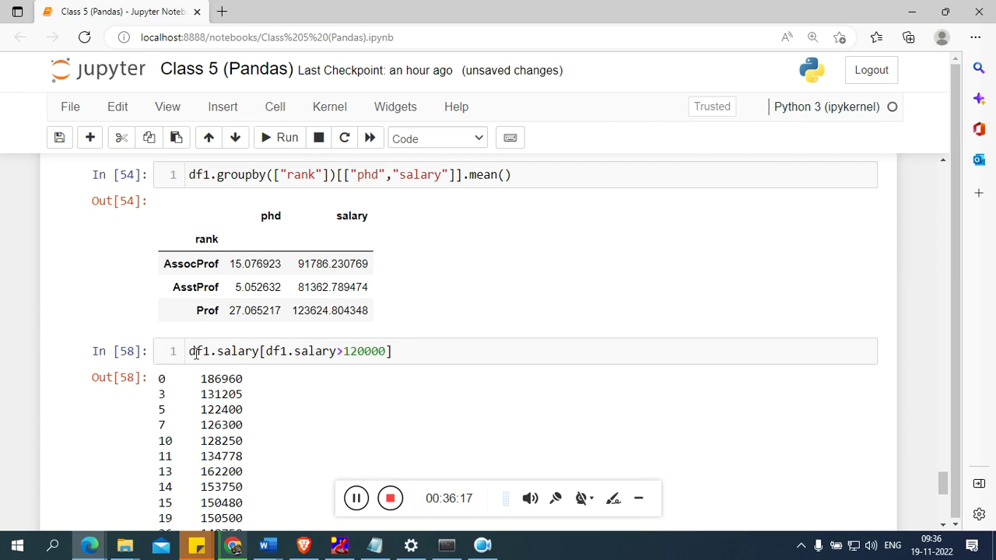
- Count the salaries above 120000 by wrapping the expression in len() and running the cell
click(190, 351)
text(len)
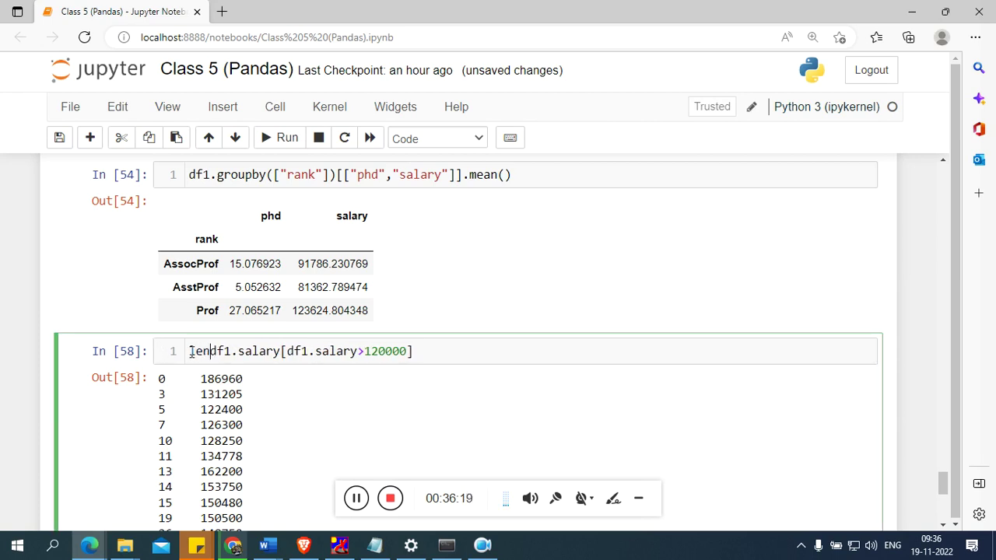
text(()
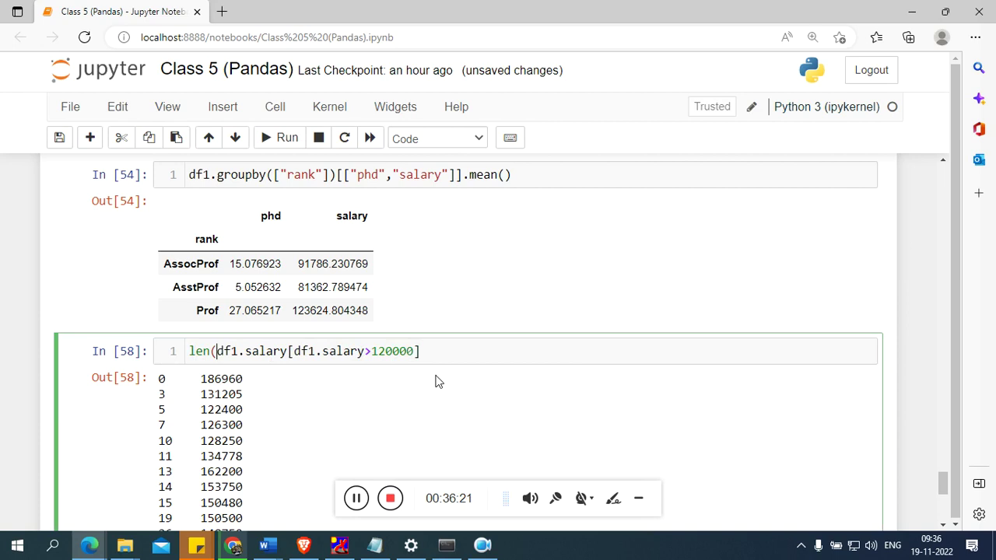
click(427, 352)
text())
key(shift+Return)
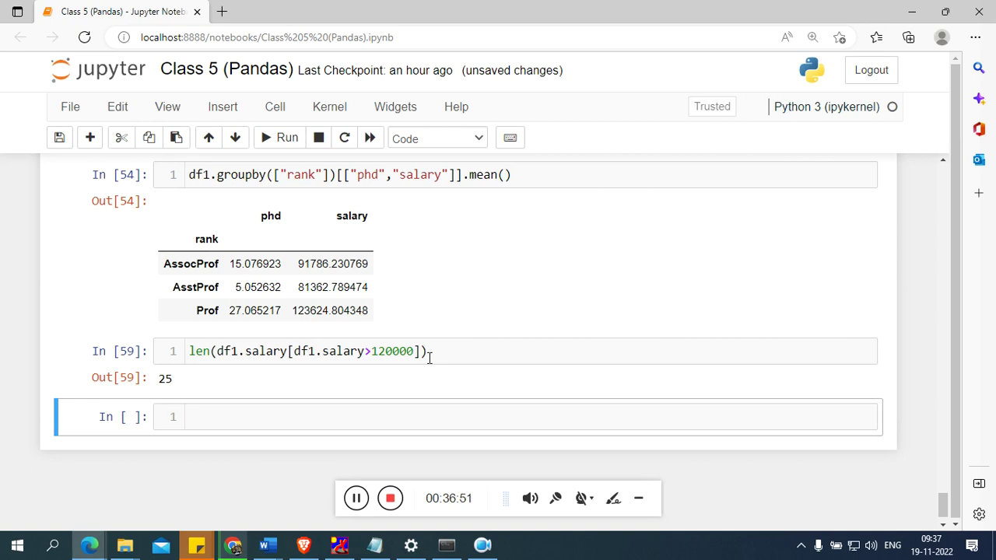
click(354, 499)
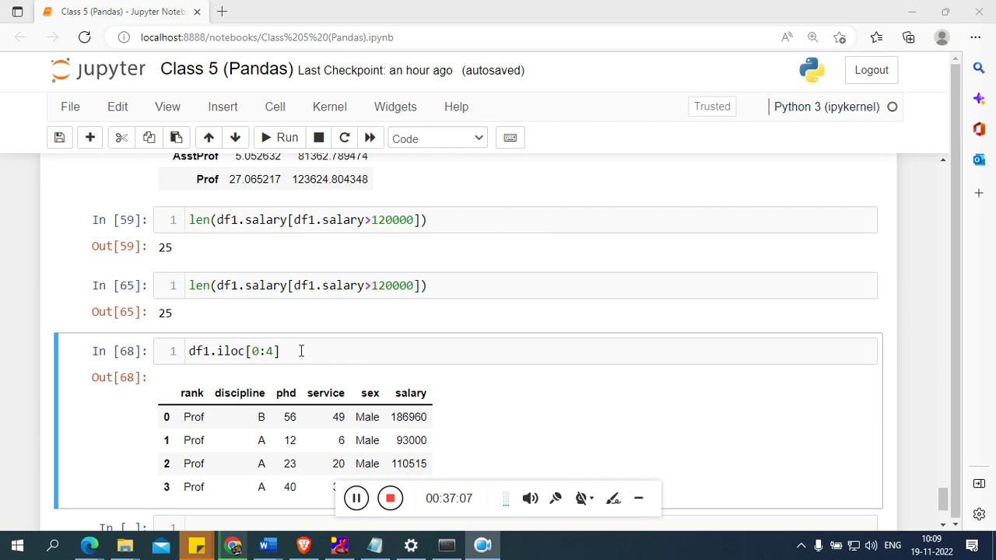
- Rerun df1.iloc[0:4], and change the slice's end to 100 and run df1.iloc[0:100]
click(301, 350)
key(shift+Return)
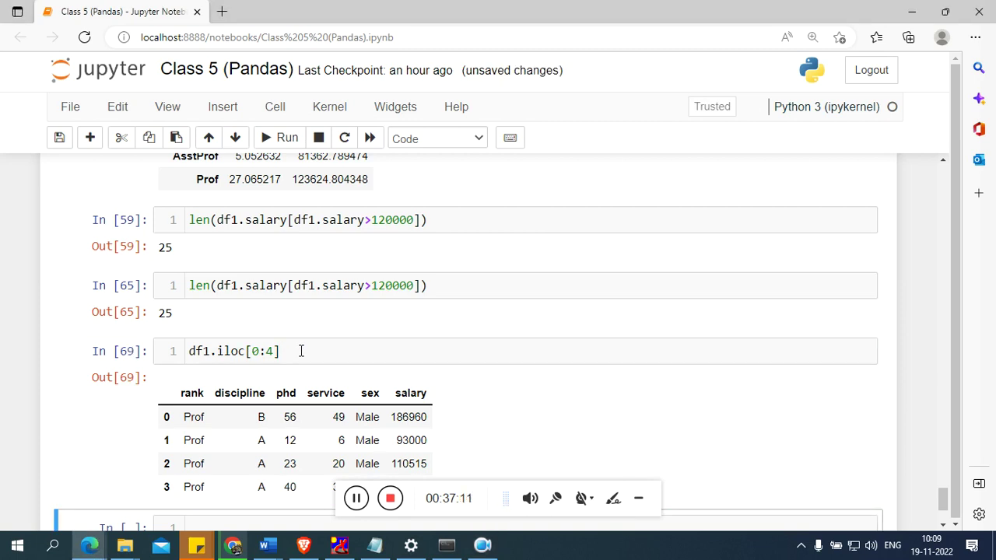
click(271, 351)
key(BackSpace)
text(100)
key(shift+Return)
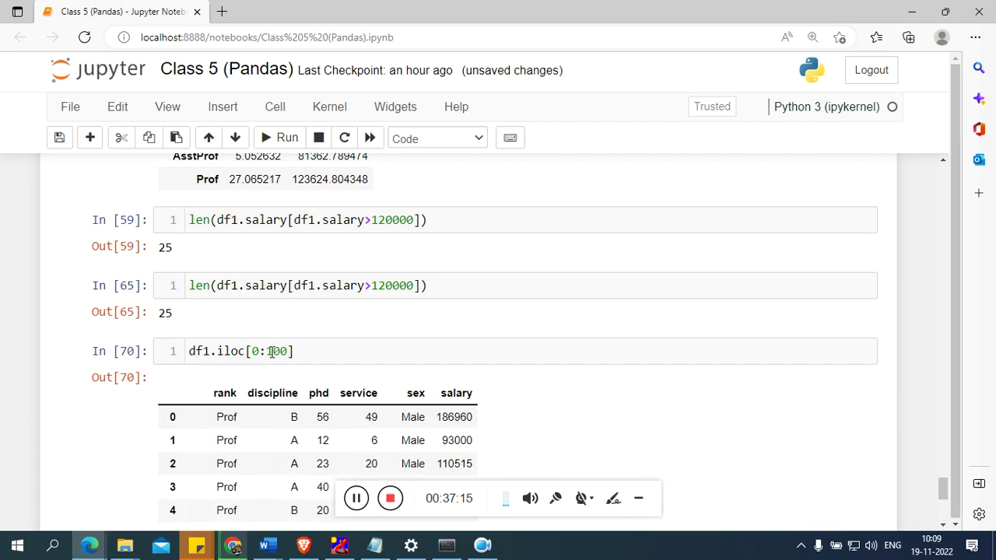
- Change the slice's start to 1 and run df1.iloc[1:100]
click(256, 351)
key(BackSpace)
text(1)
key(shift+Return)
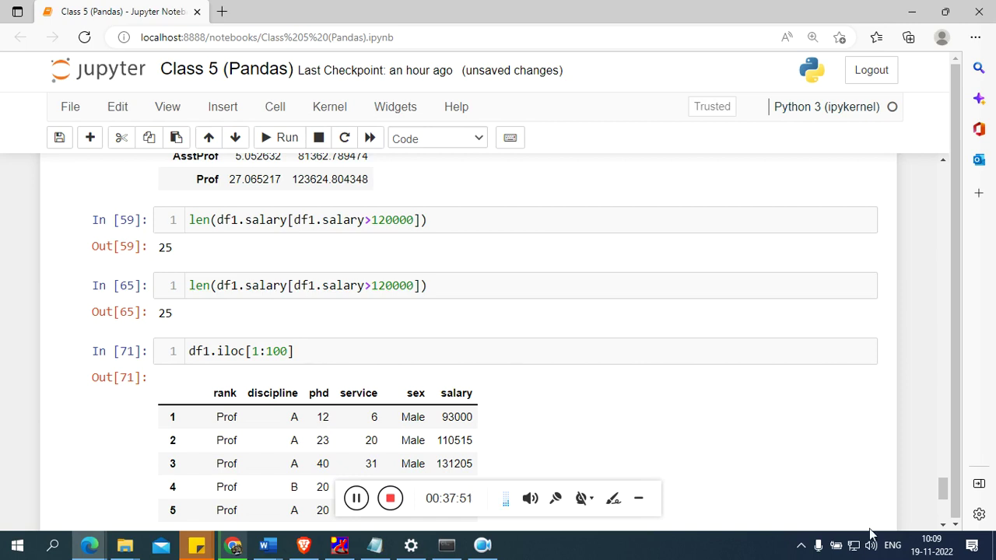
- Change the end of the row slice to 4 and run df1.iloc[1:4]
click(944, 524)
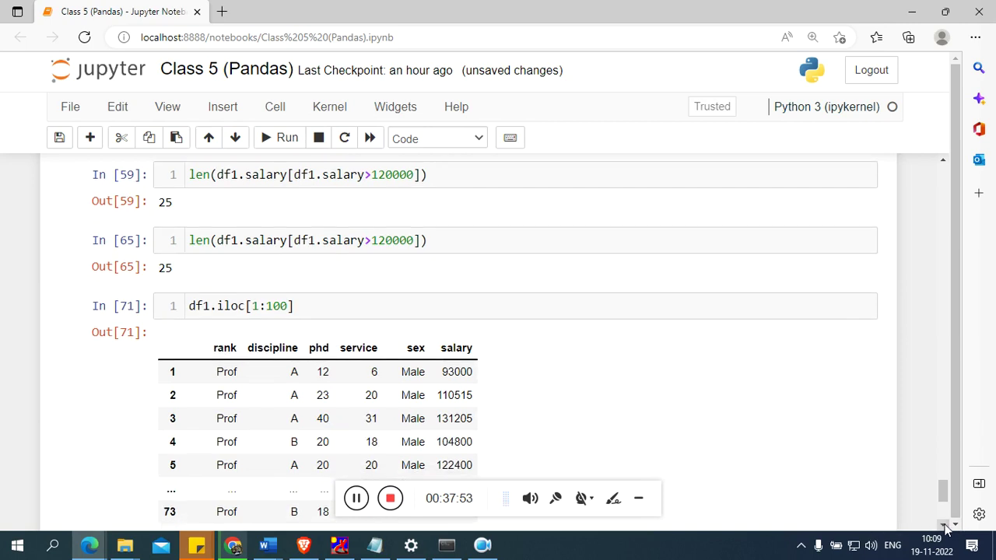
click(944, 524)
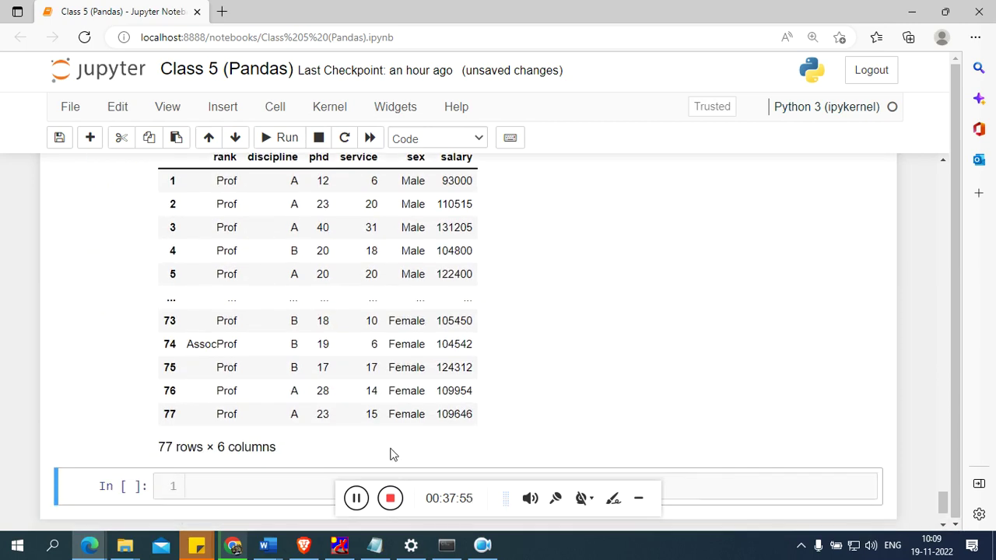
scroll(432, 359, up, 3)
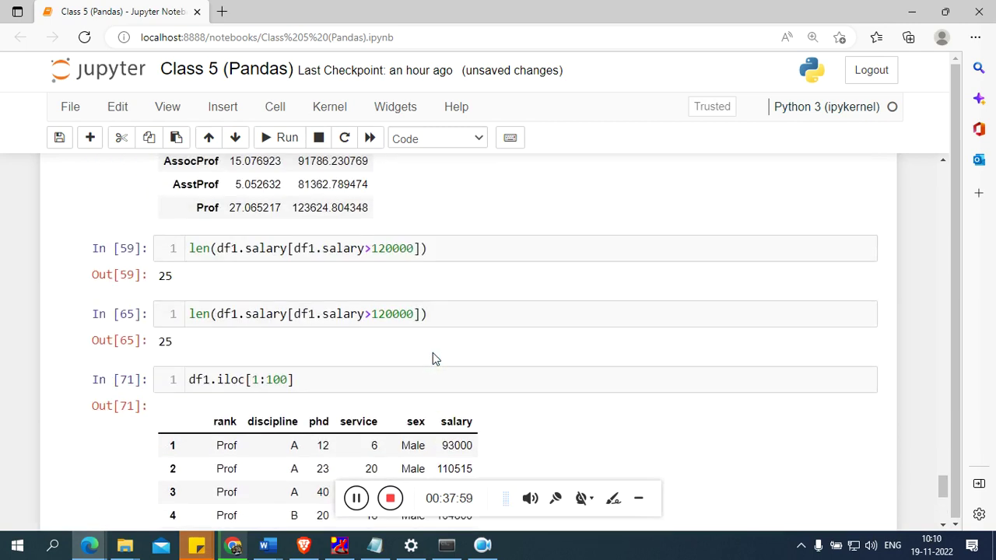
click(289, 379)
key(BackSpace)
key(BackSpace)
key(BackSpace)
text(4)
key(shift+Return)
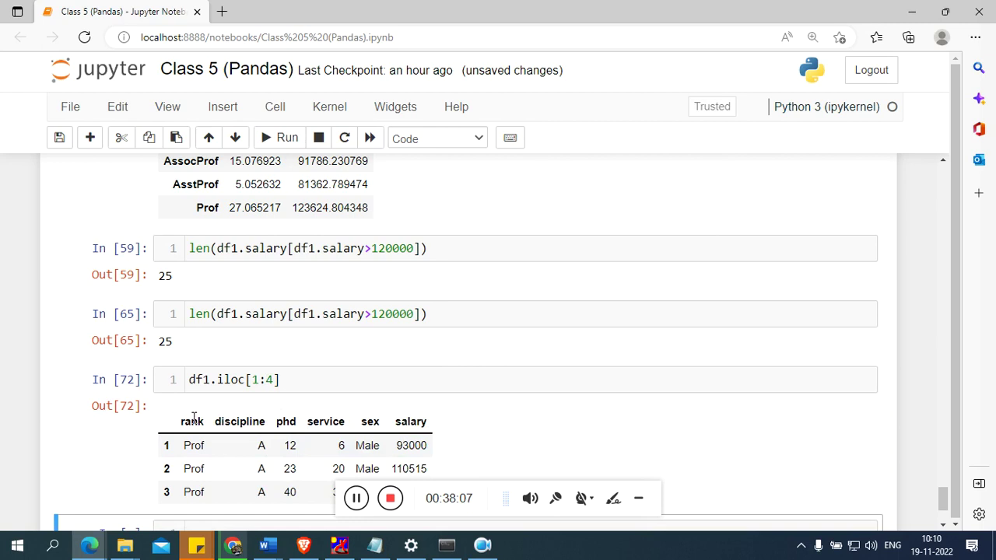
- Add a column slice of 0:3 to the row selection and run df1.iloc[1:4,0:3]
click(193, 426)
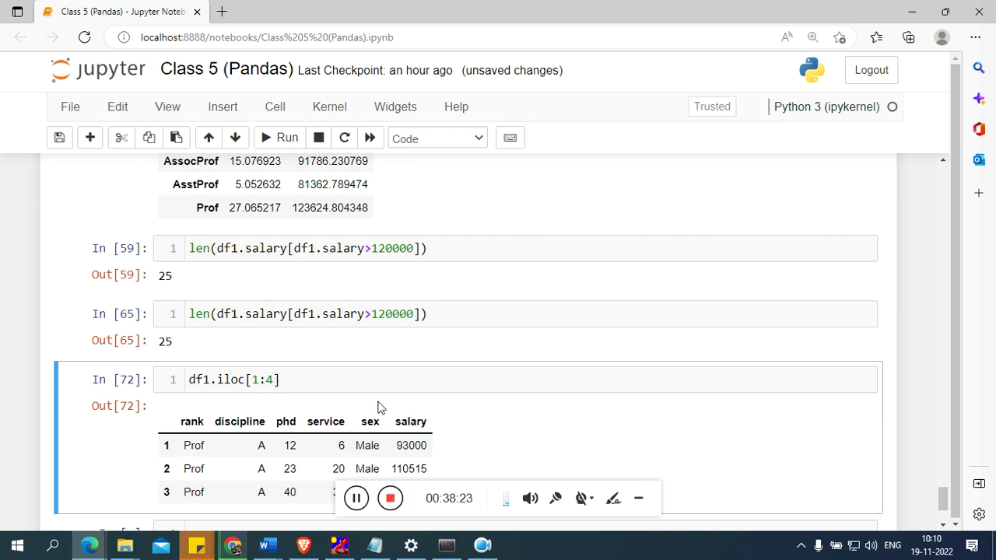
click(275, 380)
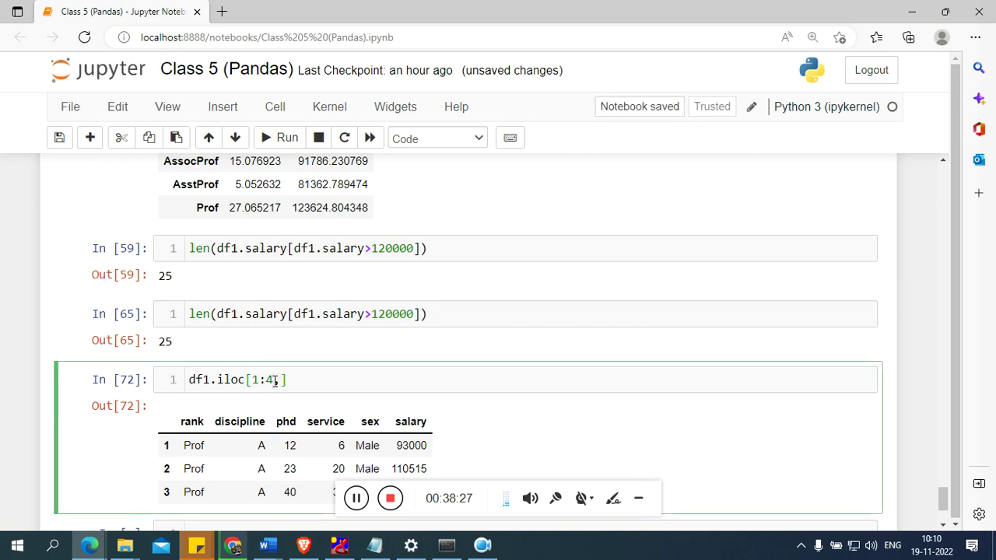
text(,0:3)
key(shift+Return)
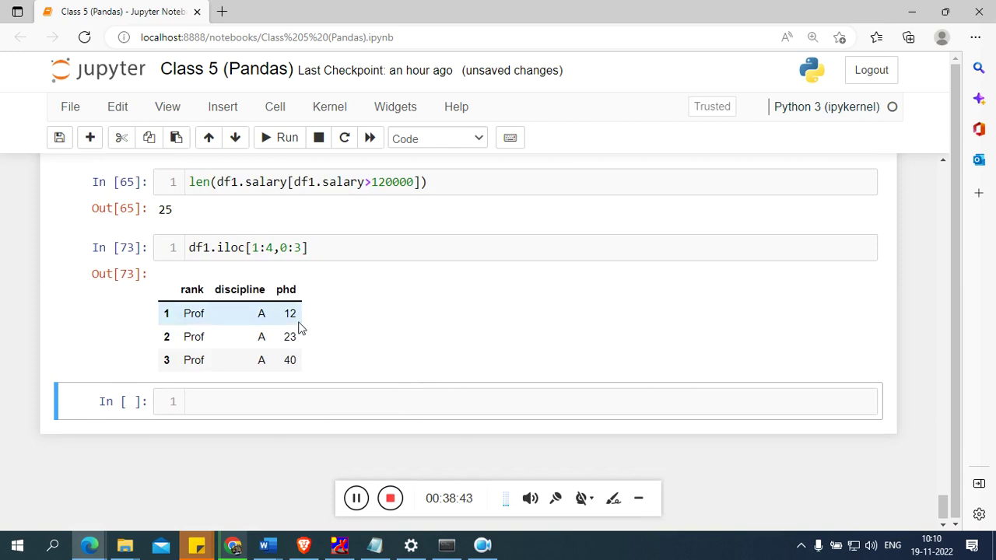
- Add a step of 2 to the row slice and run df1.iloc[1:4:2,0:3]
click(273, 249)
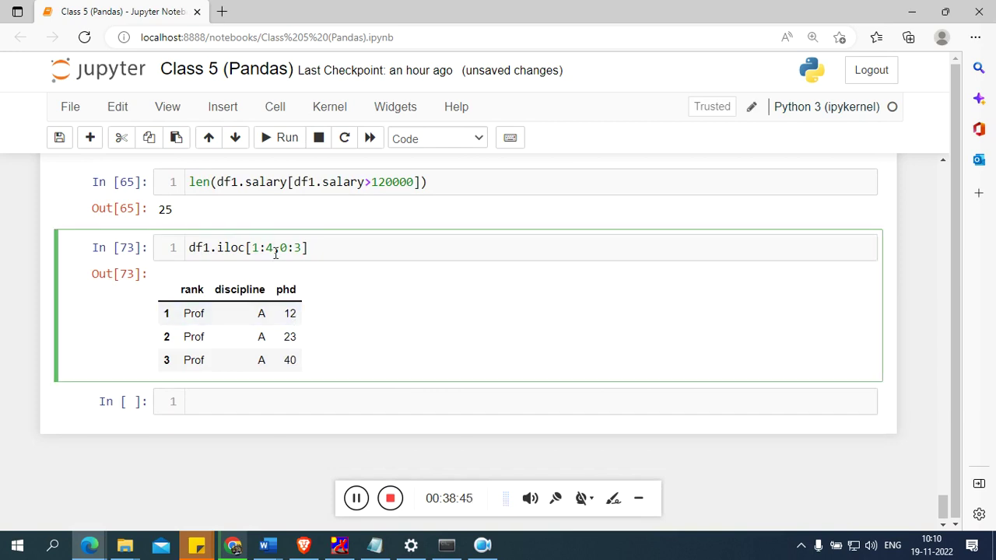
drag(273, 249, 251, 247)
drag(280, 247, 302, 249)
click(273, 249)
text(:2)
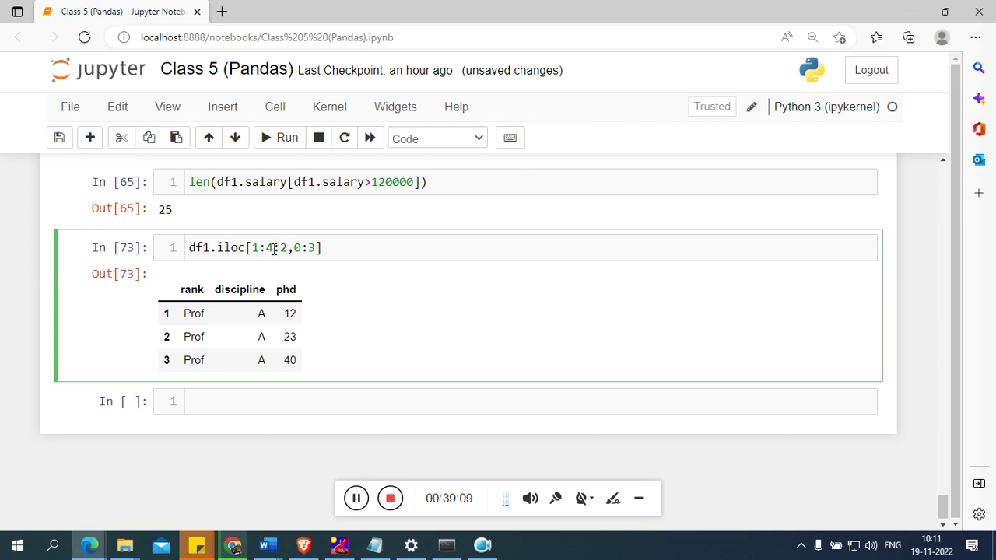
key(shift+Return)
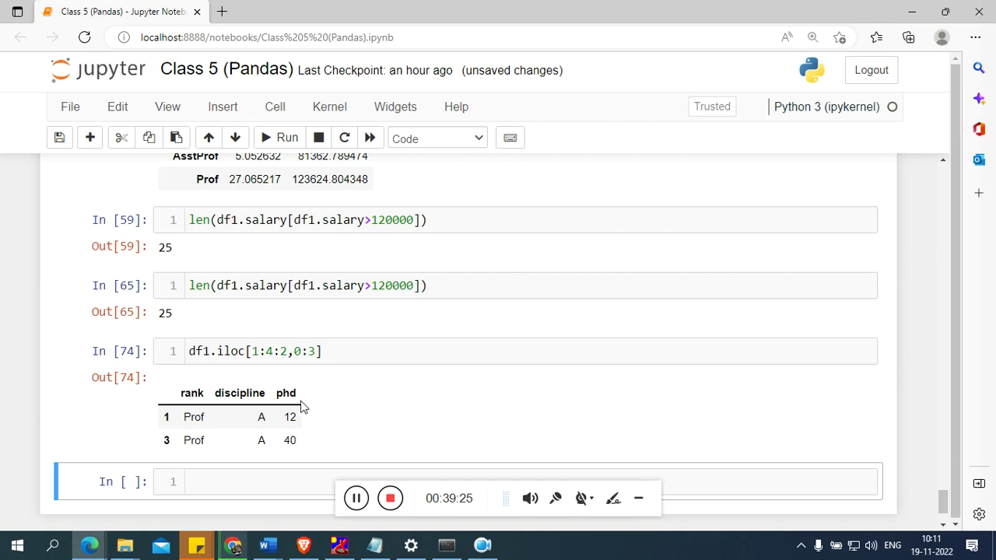
- Add a step of 2 to the column slice as well and run df1.iloc[1:4:2,0:3:2]
click(318, 352)
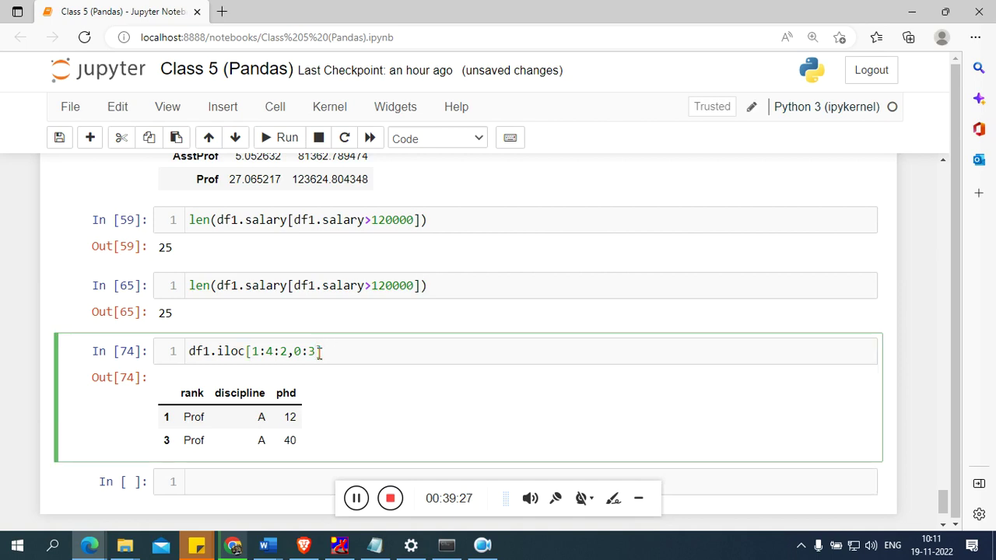
text(:2)
key(shift+Return)
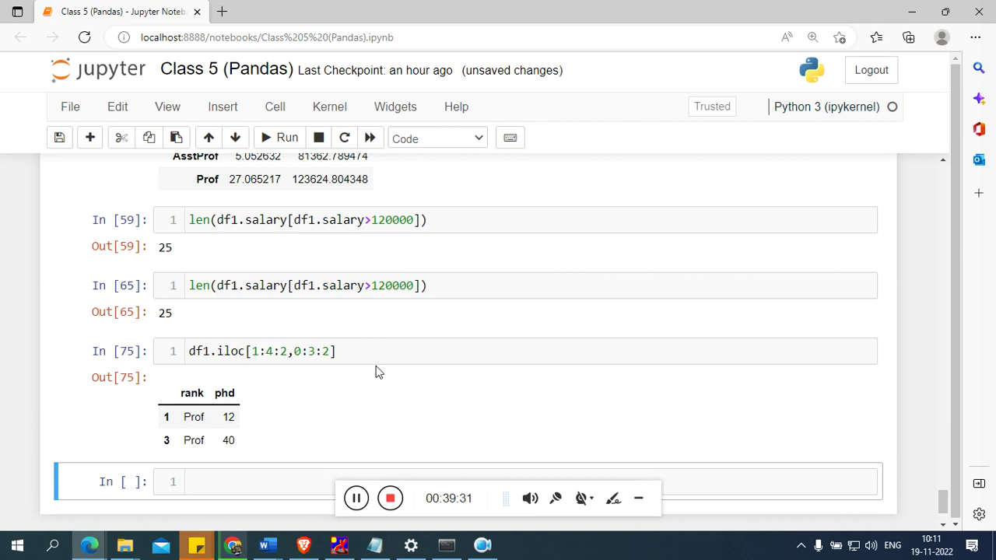
scroll(376, 371, down, 1)
scroll(377, 372, down, 1)
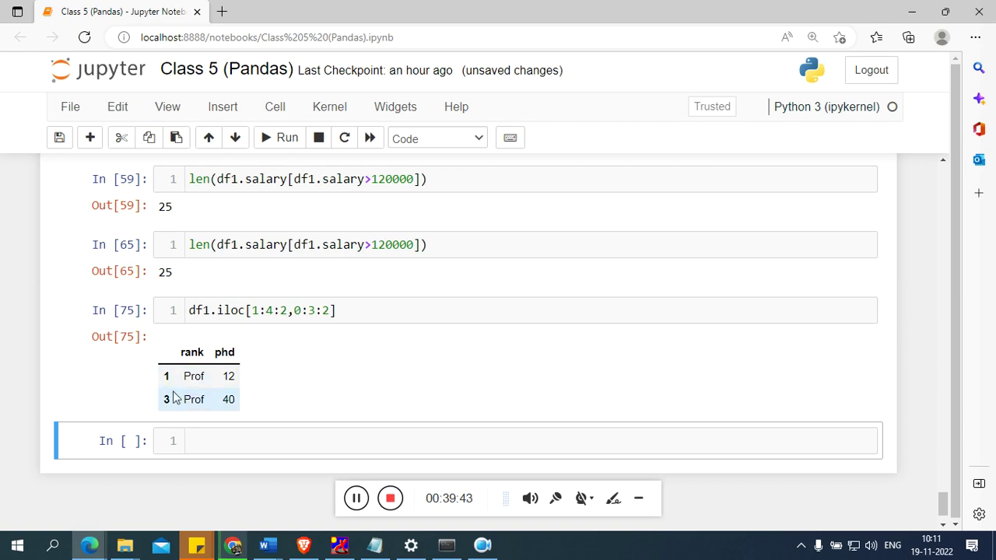
- Run df1 in the empty cell, and extend the expression to df1.iloc[-1] to return the last row
click(210, 443)
text(df1)
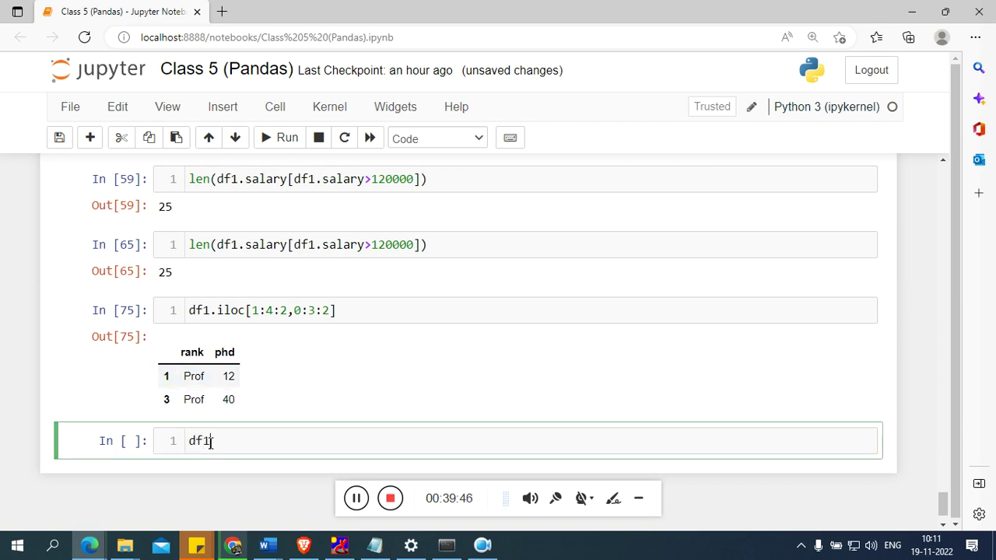
key(shift+Return)
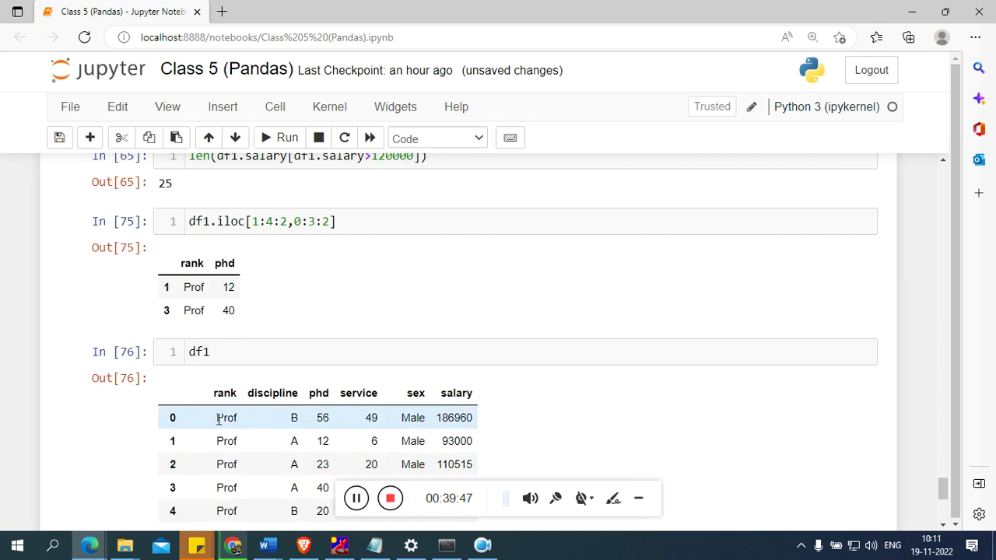
click(225, 355)
text([)
key(BackSpace)
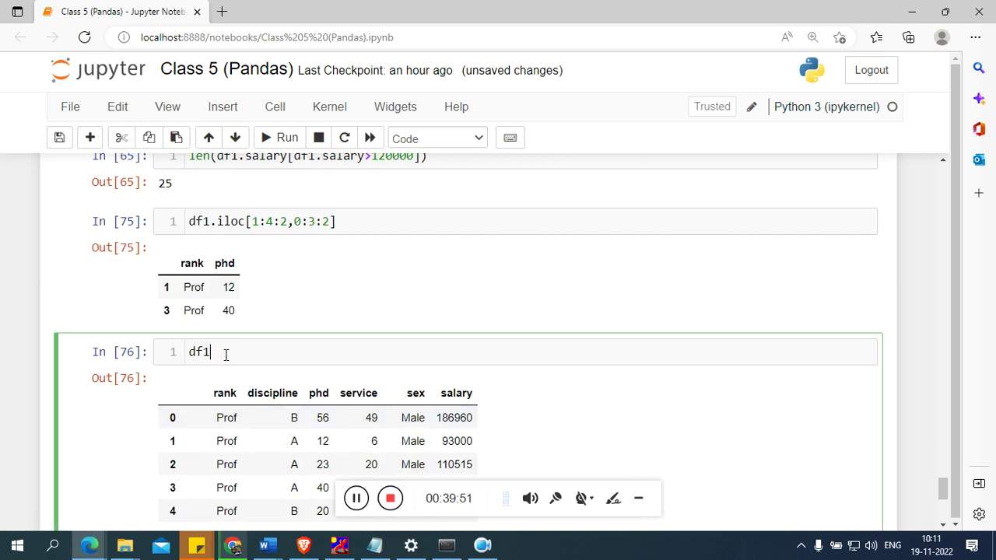
text(.iloc[-1)
key(shift+Return)
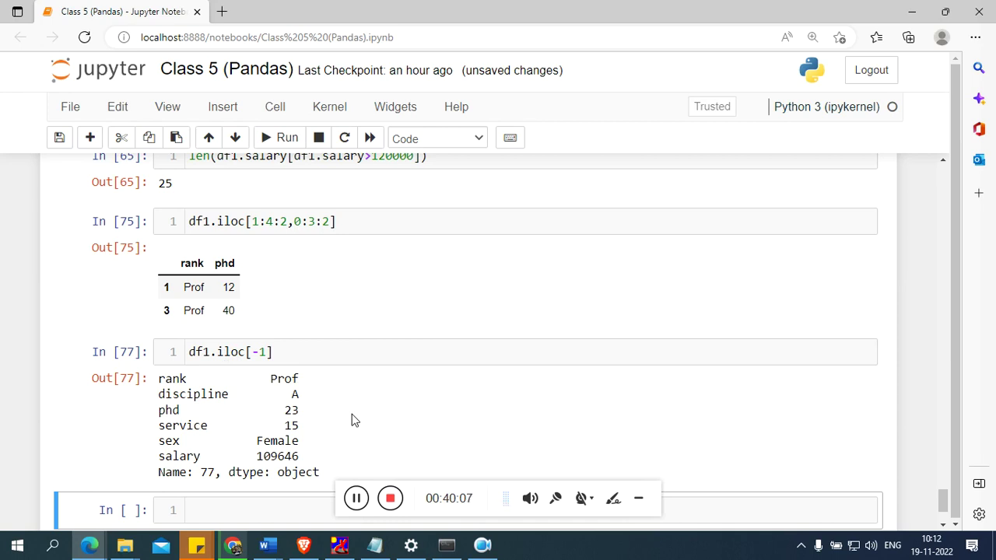
- Select the last column for all rows by running df1.iloc[:,-1]
click(252, 353)
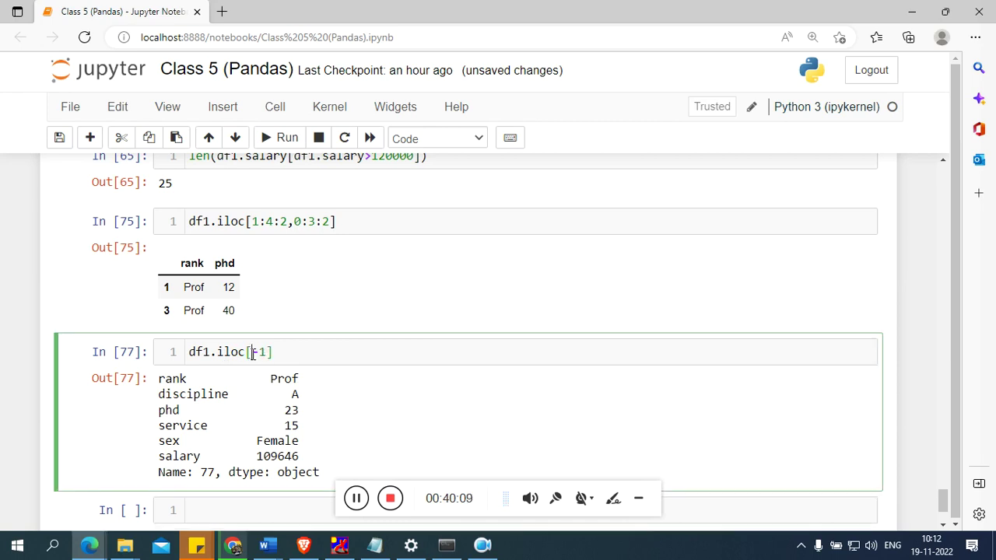
key(BackSpace)
text(:,)
key(shift+Return)
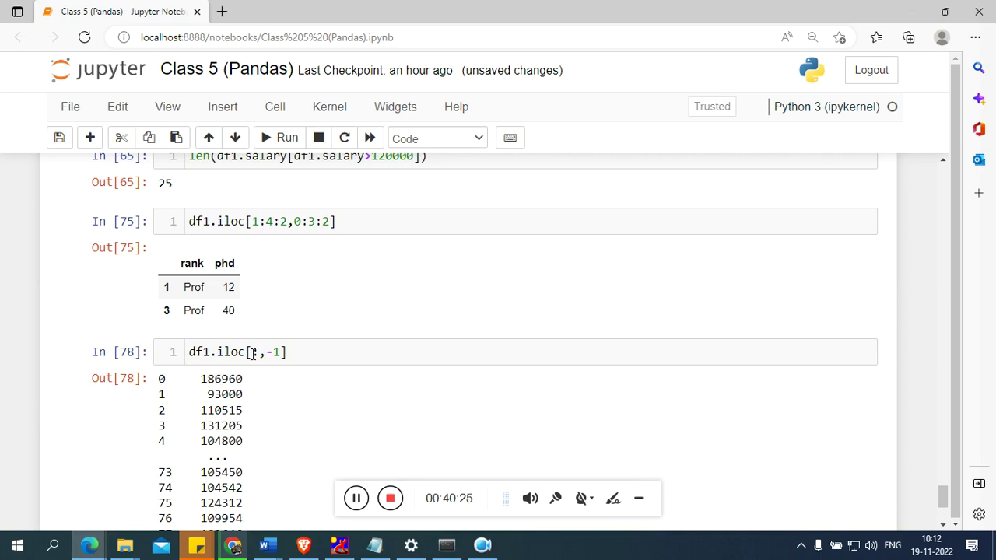
scroll(380, 399, down, 1)
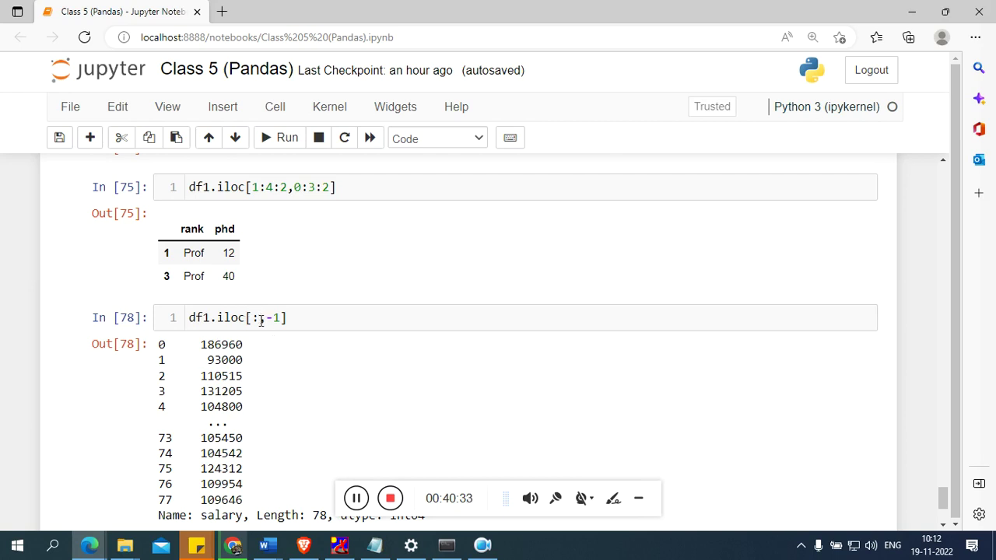
- Turn the column index into a negative slice and run df1.iloc[:,-2:-1]
mouse_move(265, 317)
mouse_down()
mouse_move(285, 318)
mouse_move(247, 317)
mouse_up()
click(260, 317)
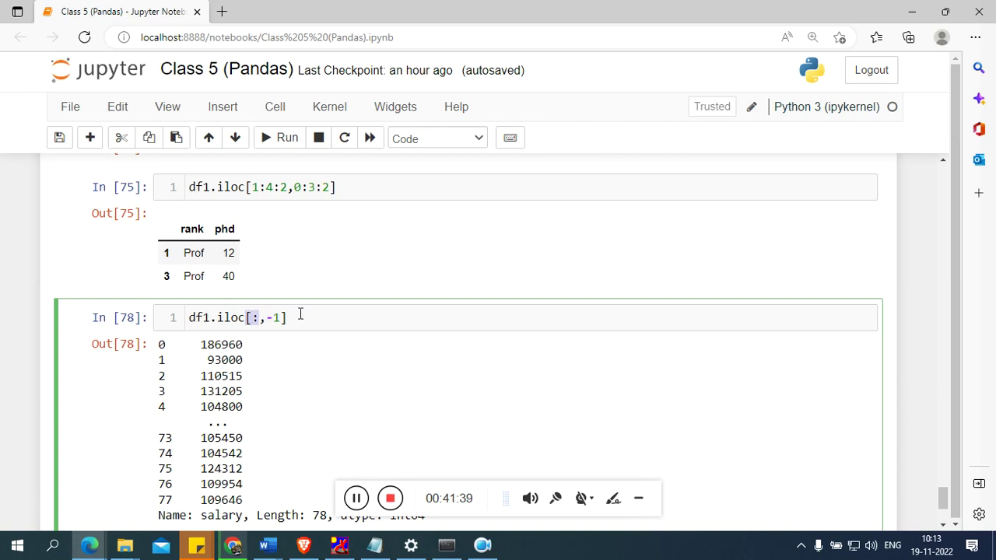
click(267, 318)
text(-2)
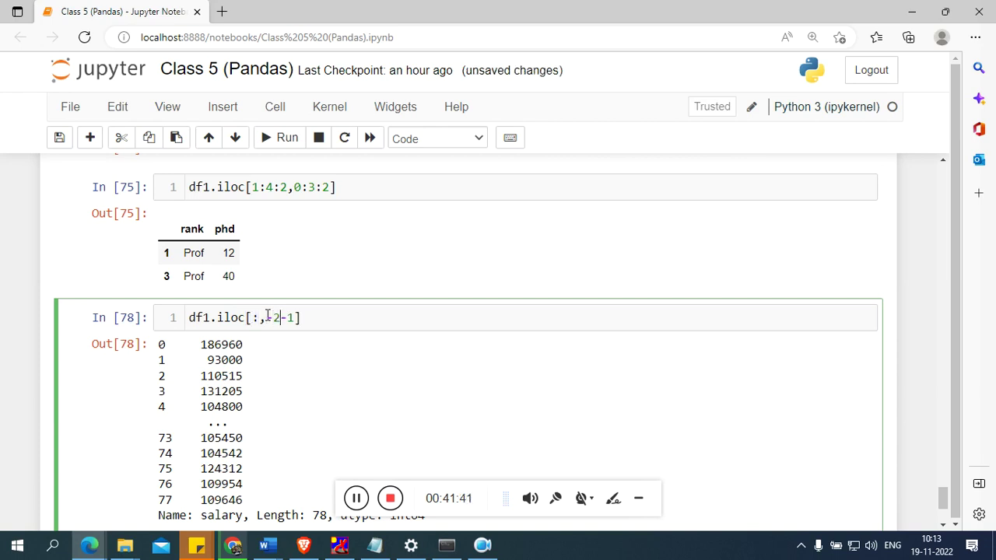
text(:)
key(shift+Return)
- Replace the negative column slice with 4:6 and run df1.iloc[:,4:6]
click(299, 352)
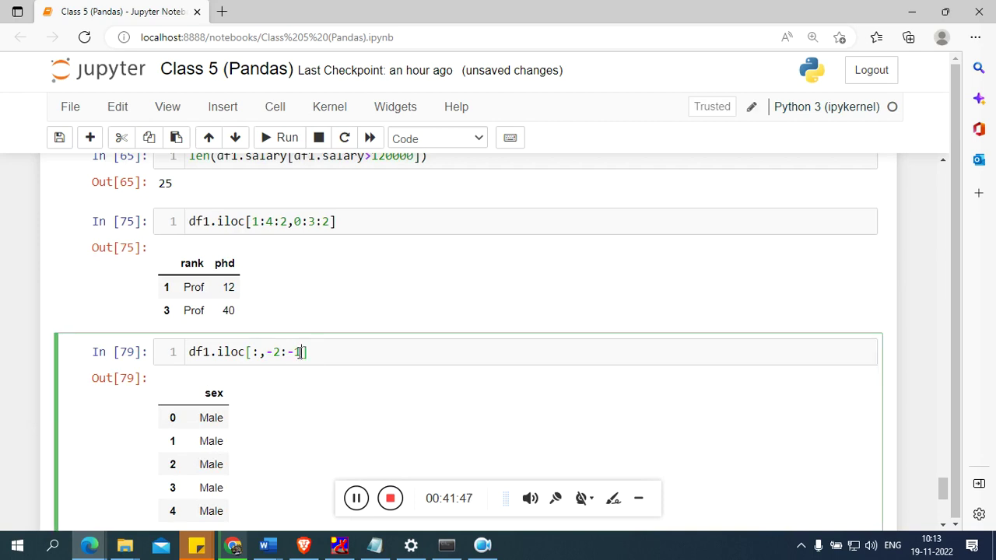
click(280, 352)
key(BackSpace)
key(BackSpace)
text(0)
key(BackSpace)
key(BackSpace)
key(BackSpace)
text(6)
click(265, 350)
text(4)
key(shift+Return)
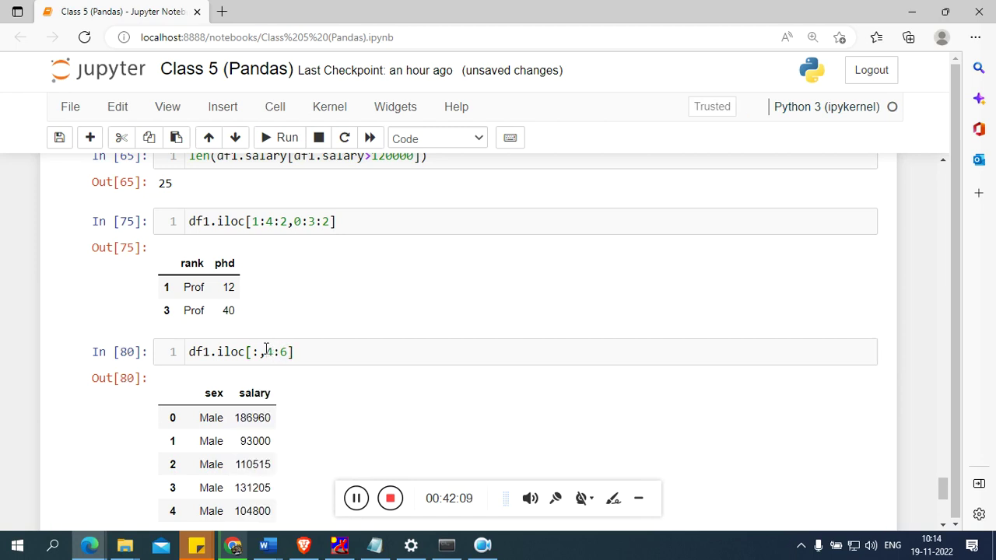
scroll(376, 413, down, 1)
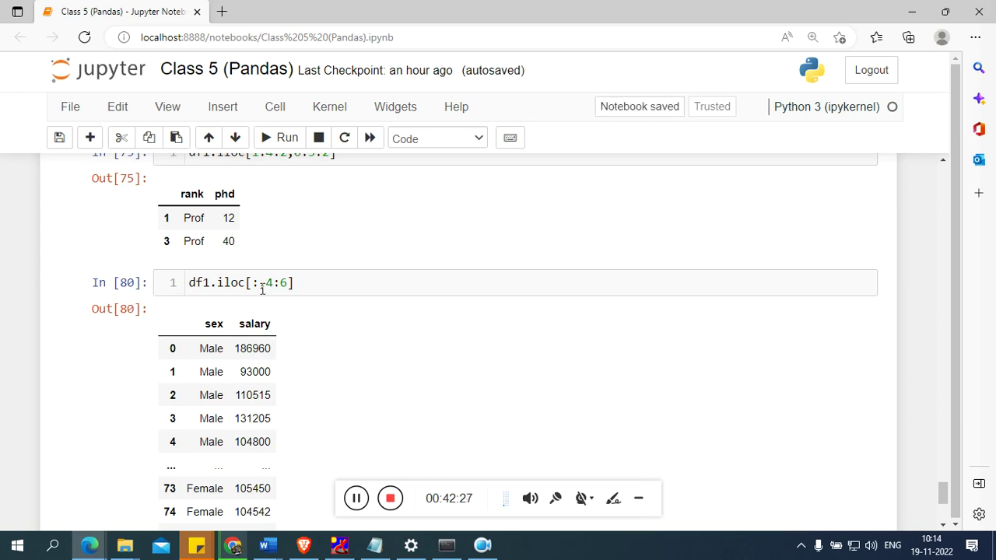
- Replace the column slice with the single index 5 and run df1.iloc[:,5]
click(287, 285)
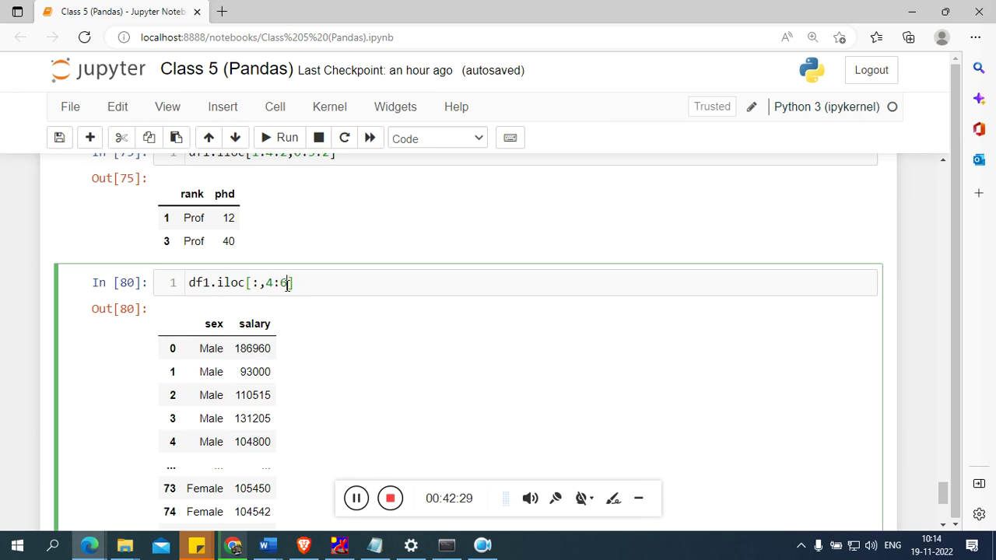
key(BackSpace)
key(BackSpace)
key(BackSpace)
key(BackSpace)
text(,5)
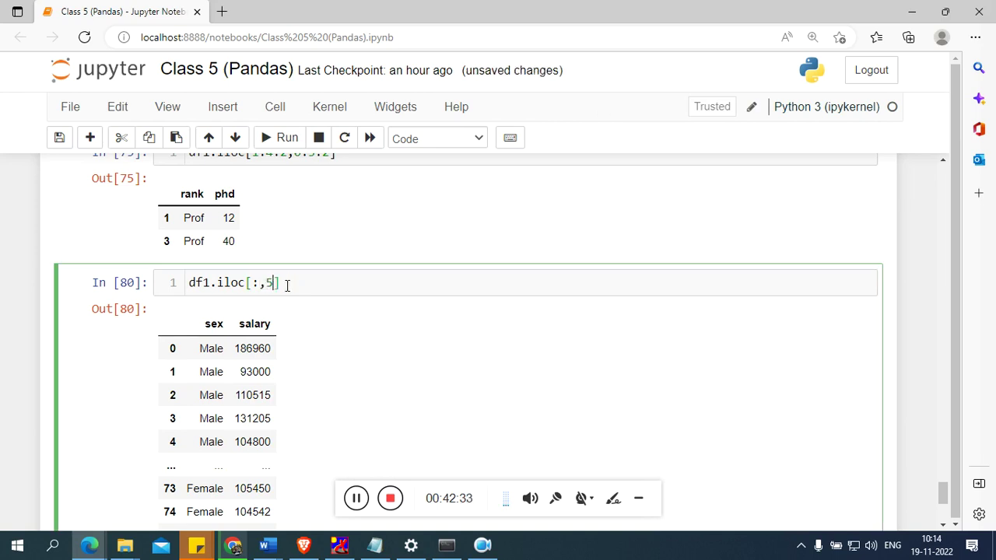
key(shift+Return)
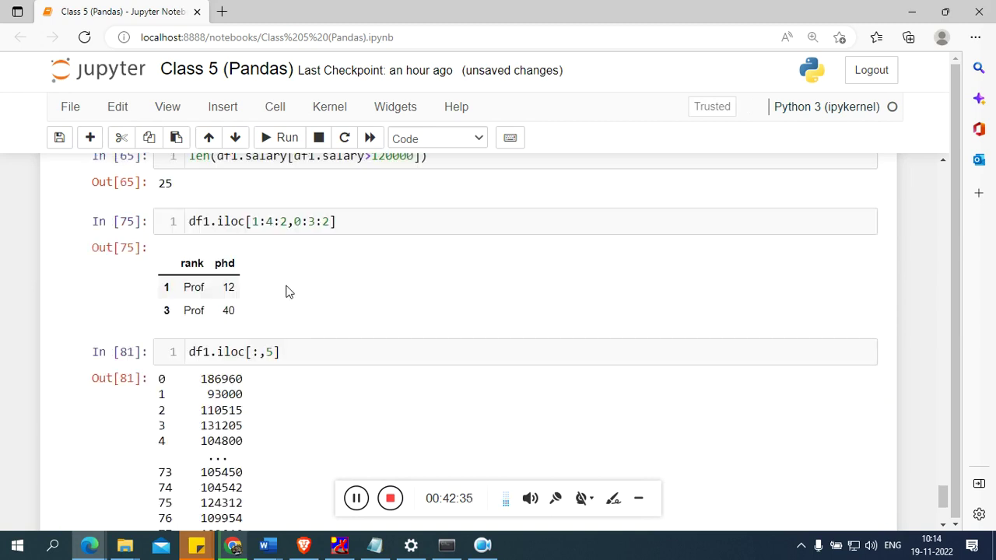
- Change the column index to 3 and run df1.iloc[:,3]
click(274, 354)
key(BackSpace)
text(3)
key(shift+Return)
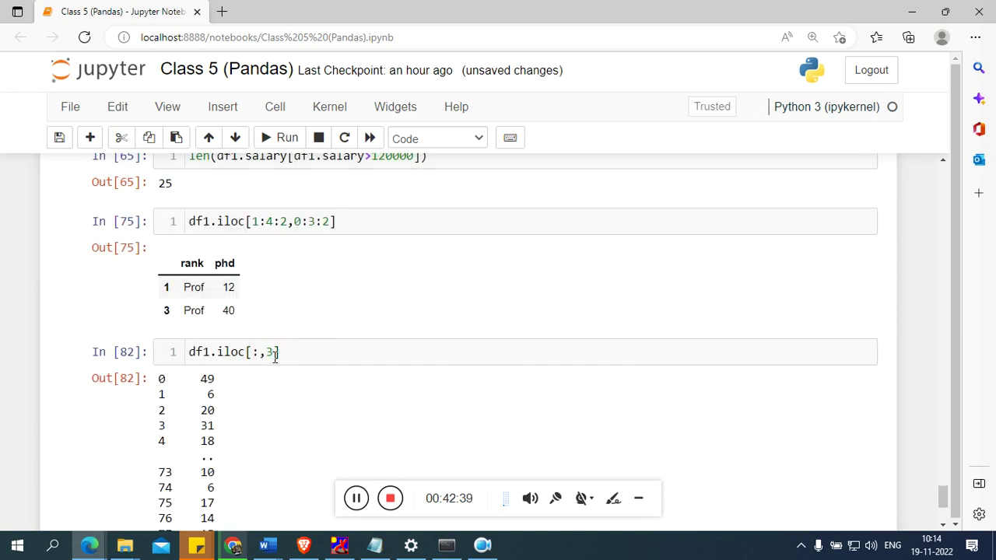
- Replace the all-rows slice with row index 1 and run df1.iloc[1,3] to get a single value
click(260, 352)
key(BackSpace)
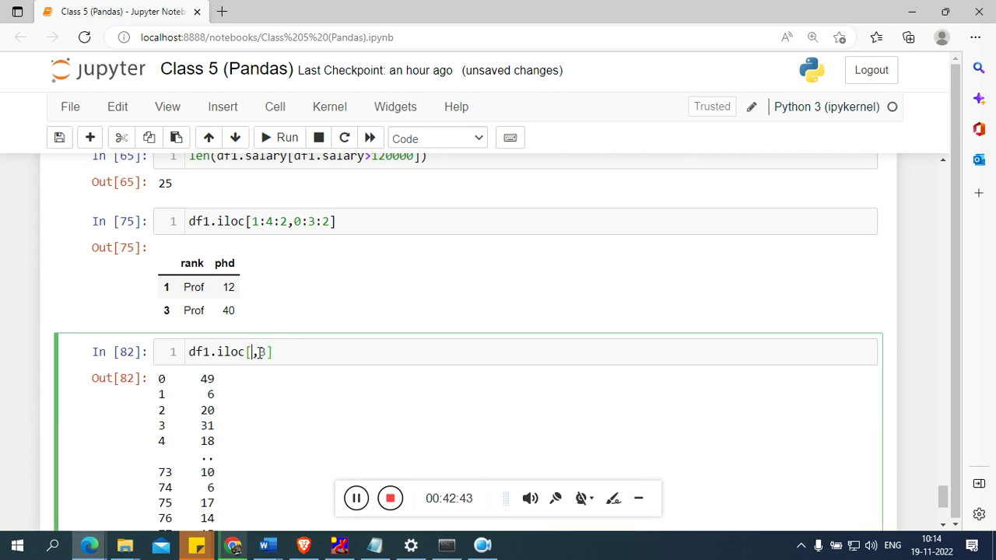
text(1)
key(alt+Return)
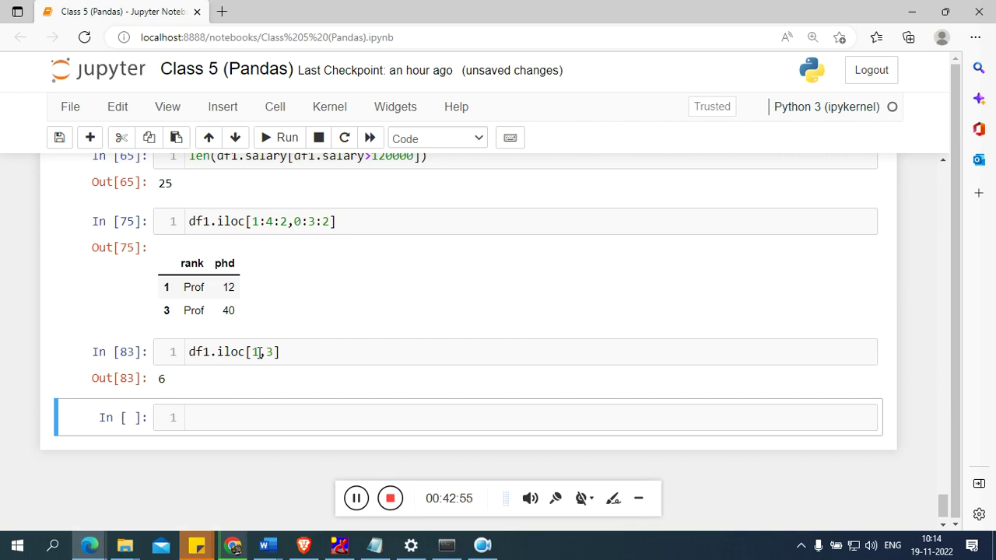
- Display the whole df1 DataFrame from a new cell and examine the service value in row 1
click(214, 414)
text(df1)
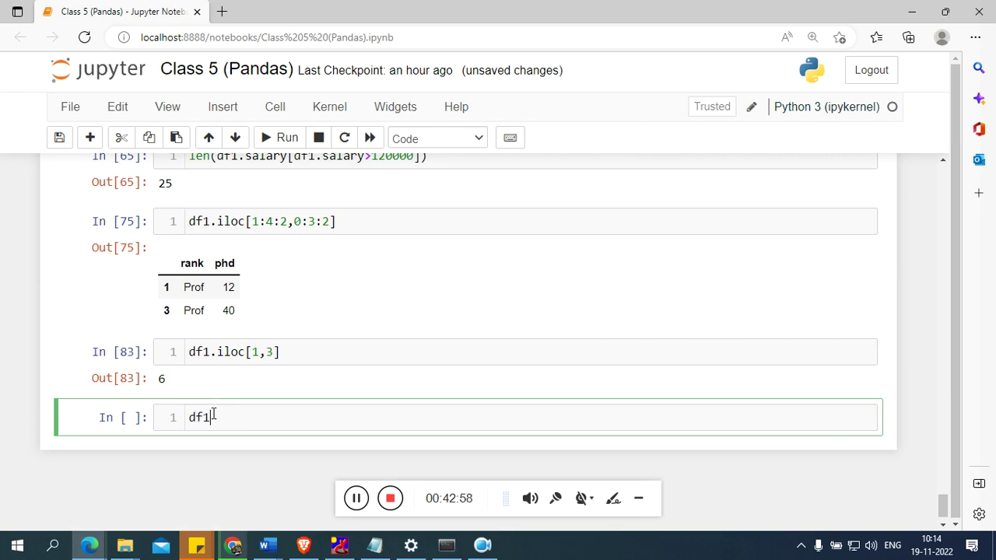
key(shift+Return)
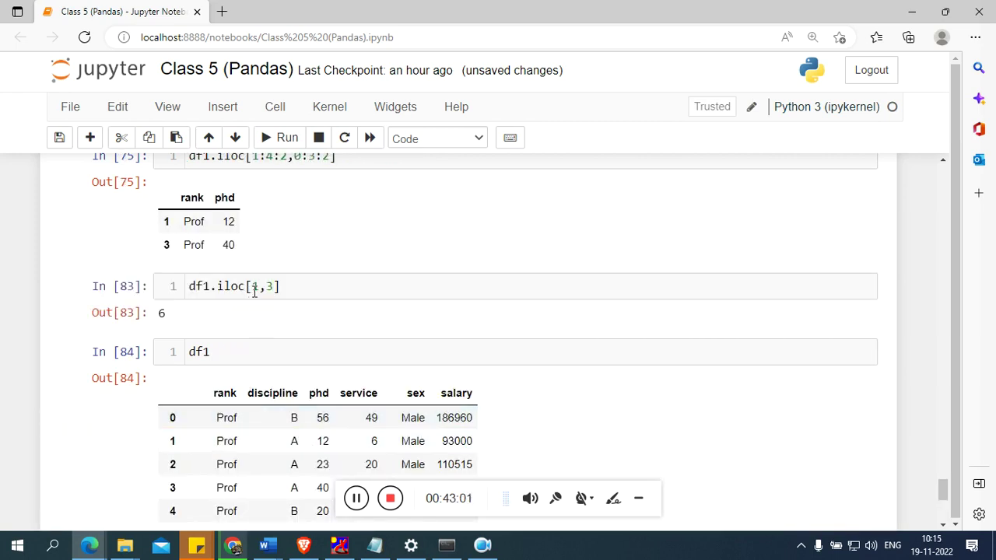
click(172, 441)
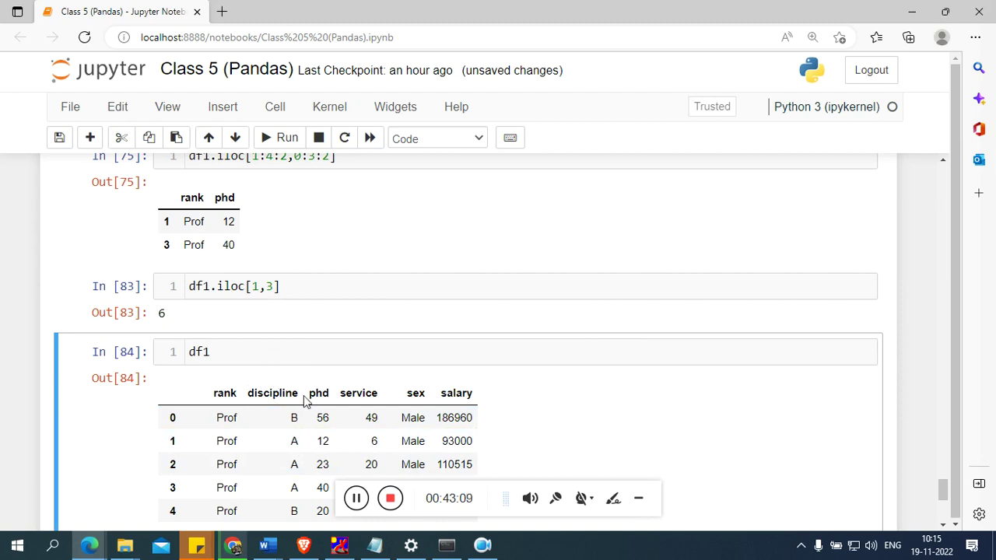
double_click(374, 441)
click(915, 439)
click(942, 526)
click(942, 526)
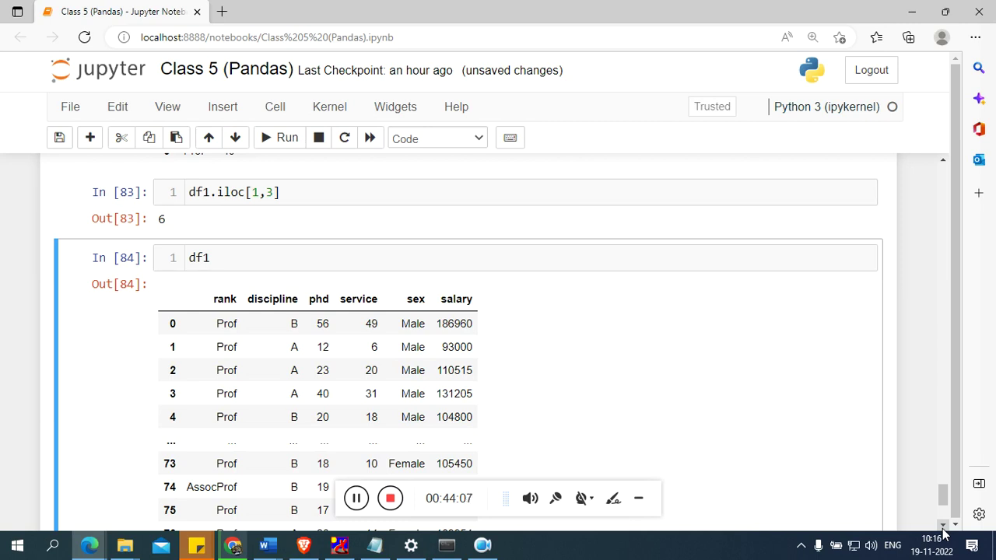
- Run df1 in the empty cell below the last output to display the DataFrame again
scroll(943, 532, down, 5)
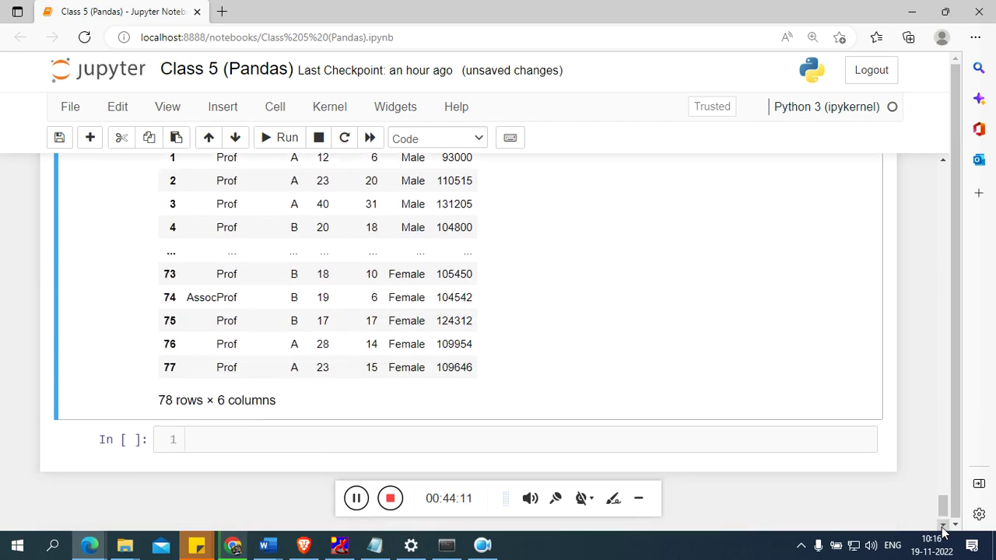
click(264, 431)
click(259, 436)
text(df1)
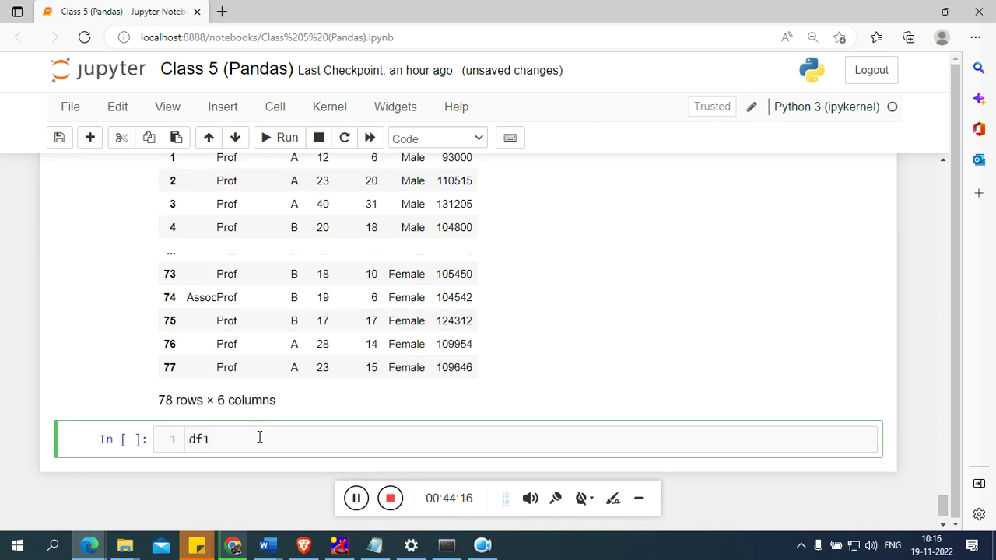
key(shift+Return)
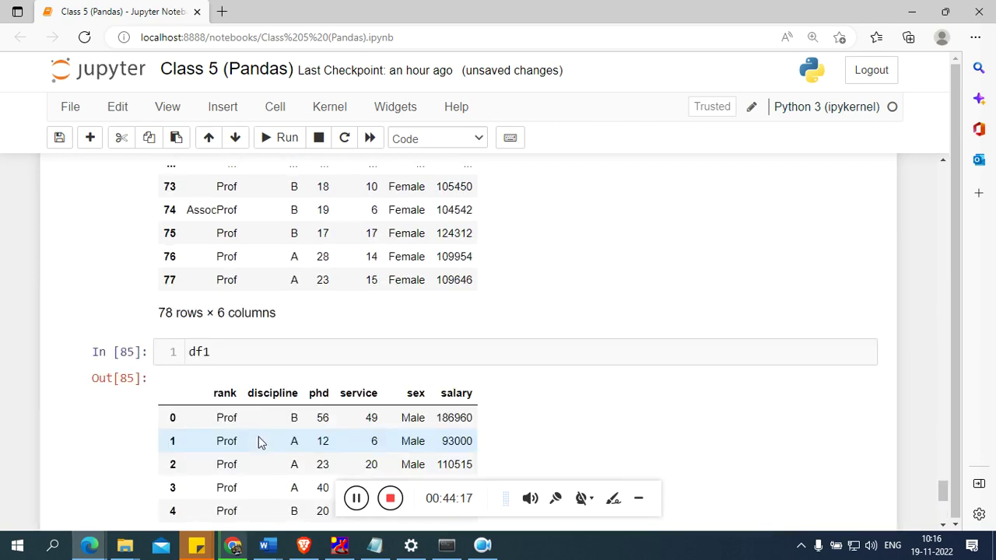
- Extend the last df1 cell to df1["city"]="Mumbai" and run it to add a constant city column
click(272, 353)
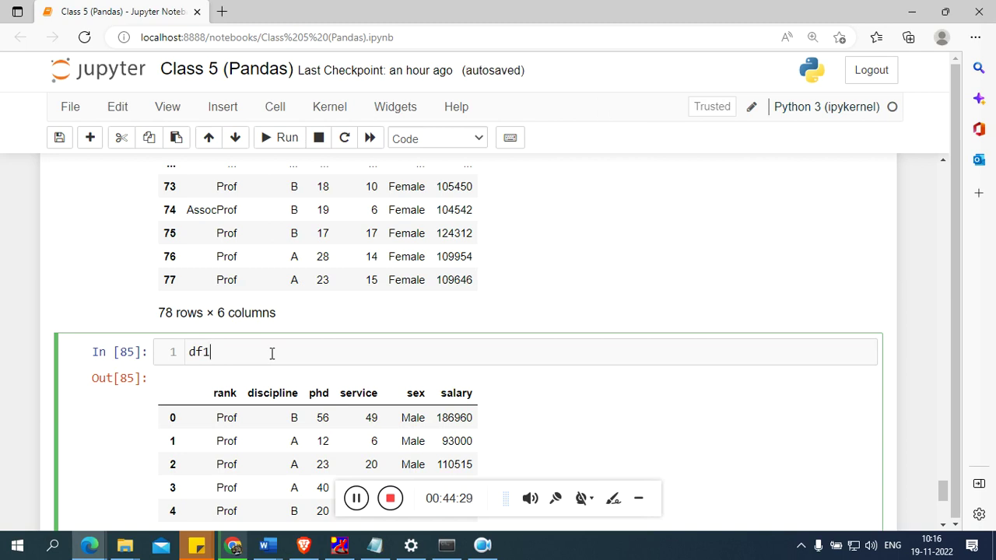
text([)
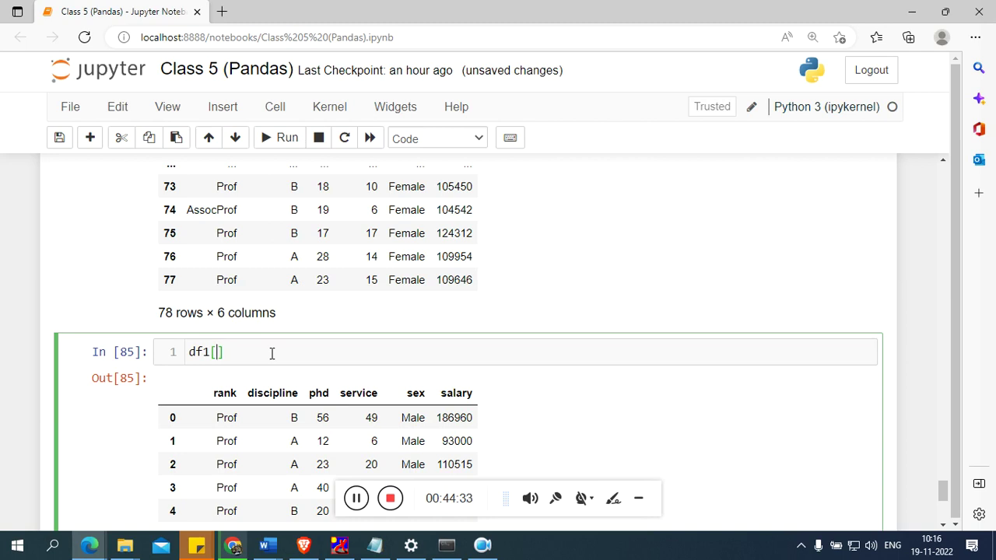
text("city)
text("])
text([)
text(")
key(Right)
key(BackSpace)
key(Right)
key(BackSpace)
key(BackSpace)
text("Mumbai)
click(423, 361)
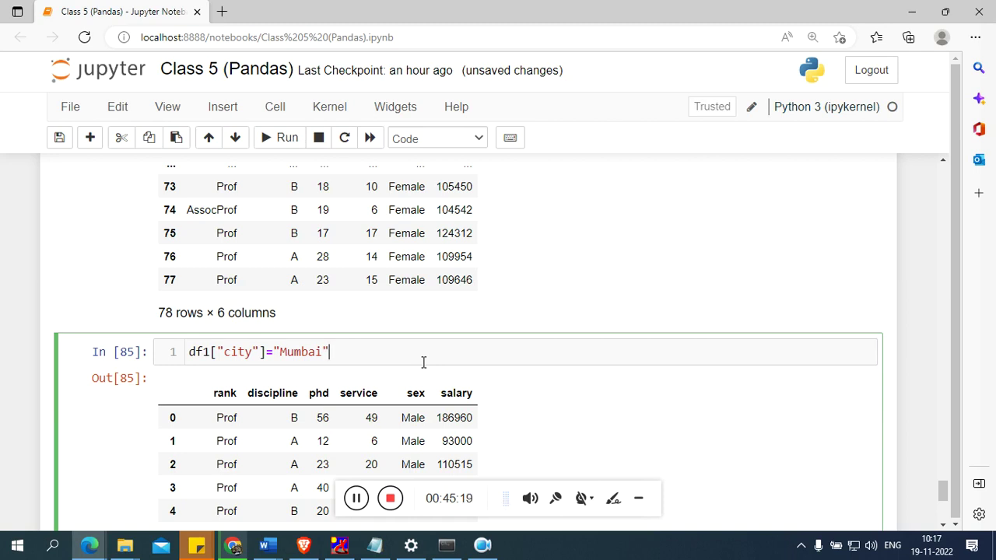
key(shift+Return)
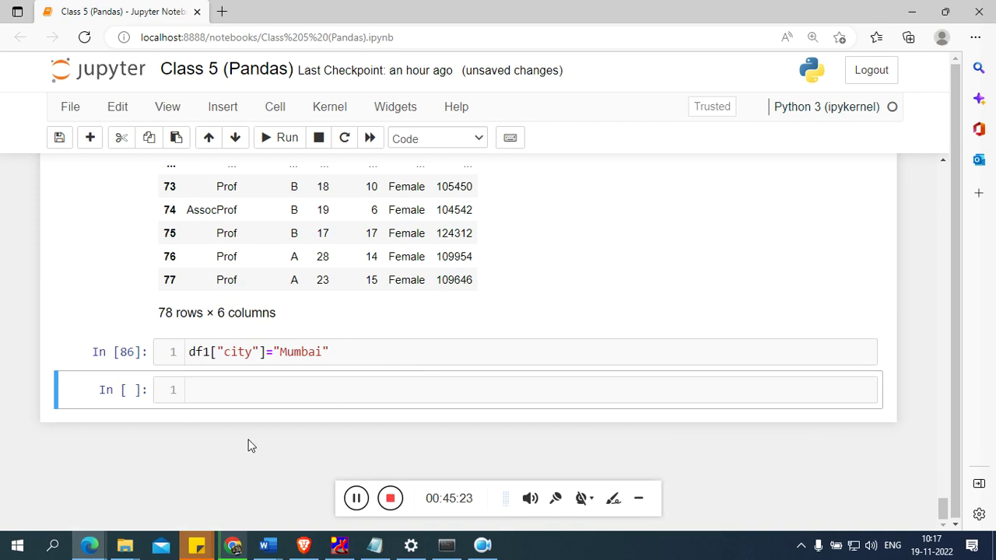
- Run df1 in the new empty cell to display the DataFrame with its city column
click(233, 385)
text(df2)
key(BackSpace)
text(1)
key(shift+Return)
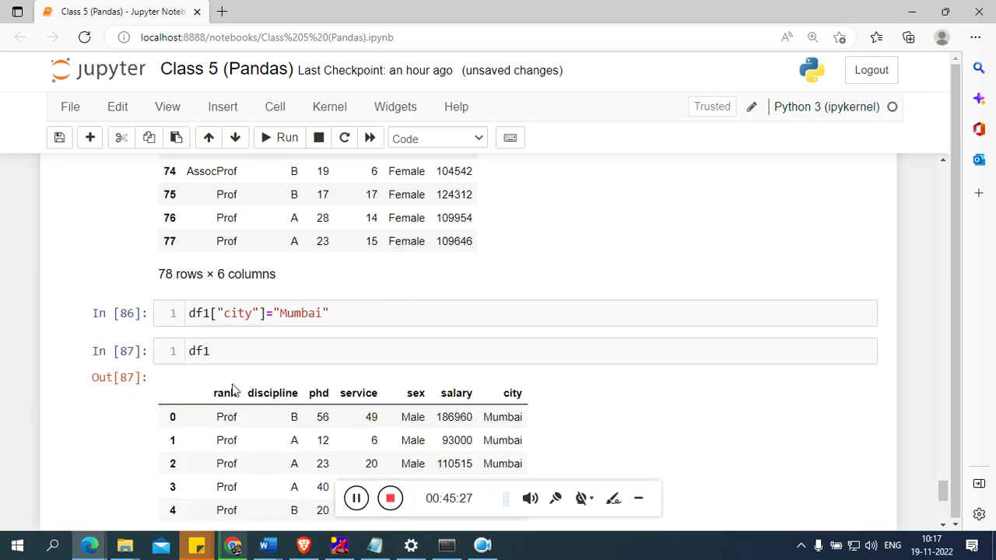
scroll(451, 363, down, 1)
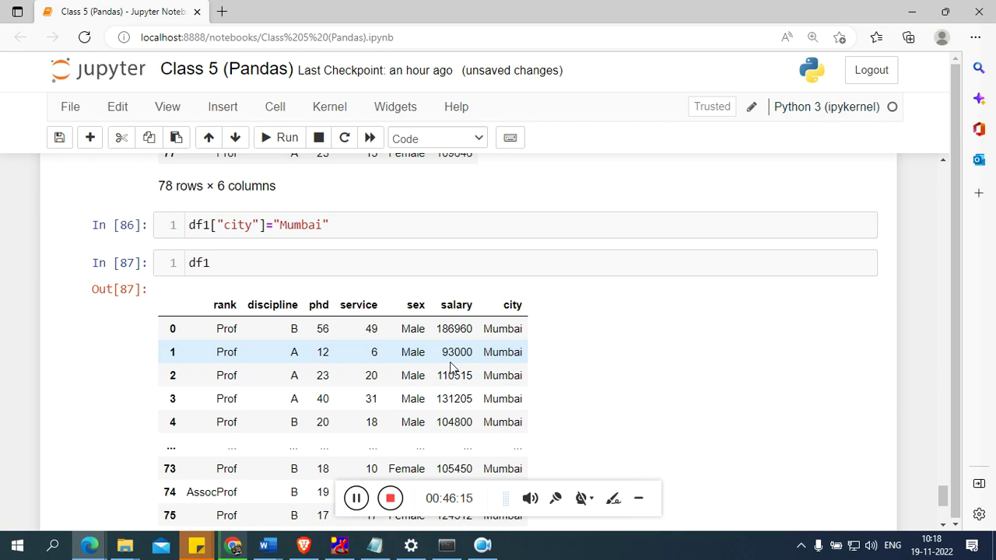
click(335, 225)
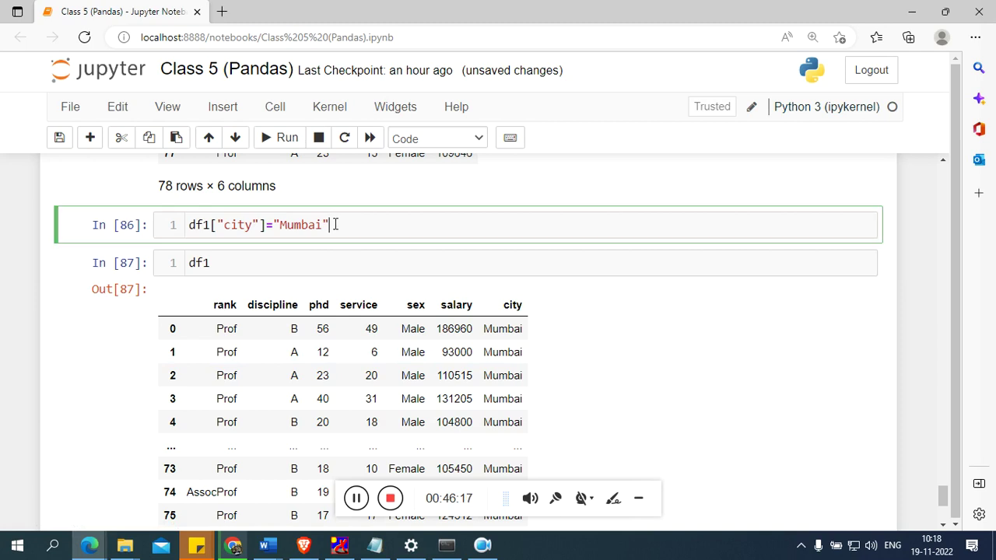
key(BackSpace)
key(BackSpace)
key(BackSpace)
key(BackSpace)
key(BackSpace)
key(BackSpace)
key(BackSpace)
key(BackSpace)
text("mumbai",)
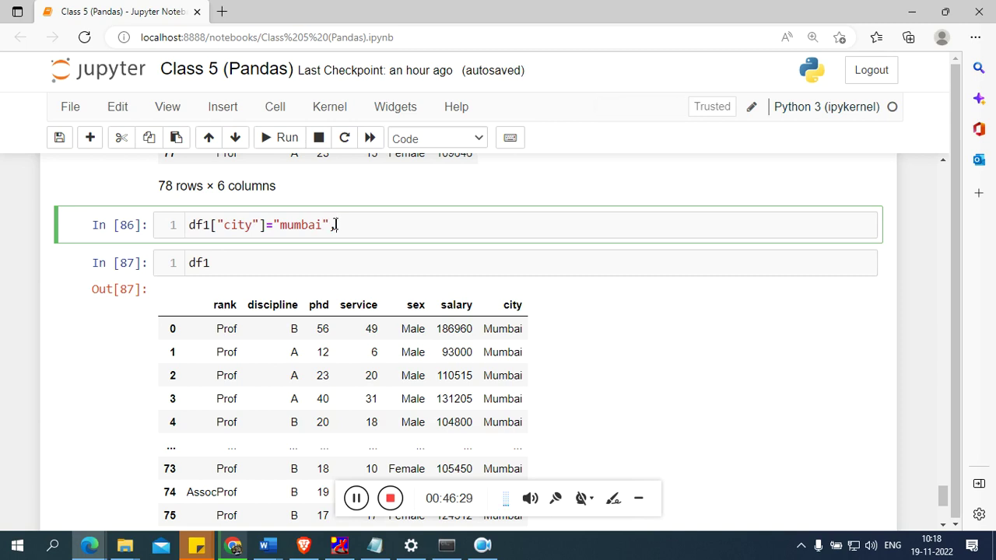
key(BackSpace)
key(BackSpace)
key(BackSpace)
key(BackSpace)
key(BackSpace)
key(BackSpace)
key(BackSpace)
key(BackSpace)
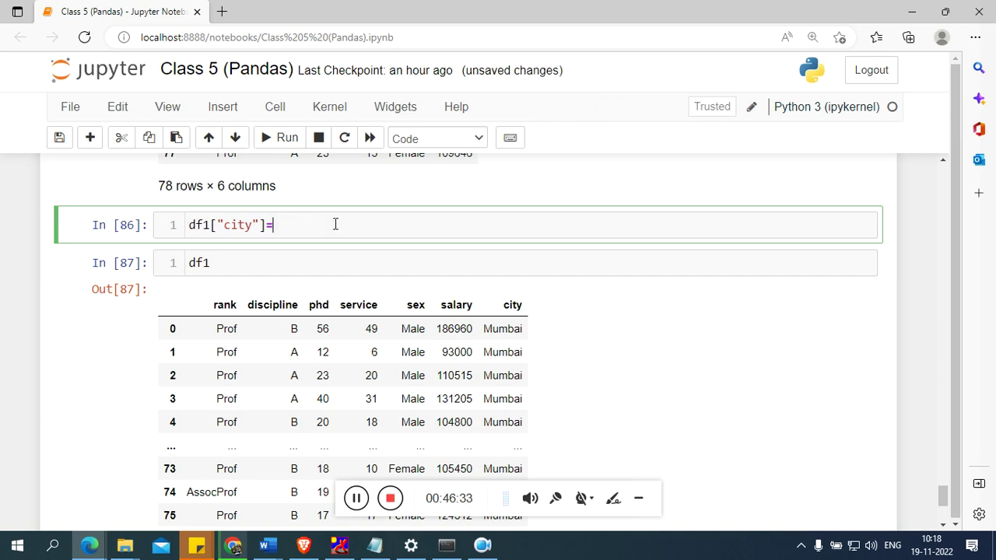
text("mumbai)
click(286, 225)
key(BackSpace)
text(M)
scroll(945, 513, down, 3)
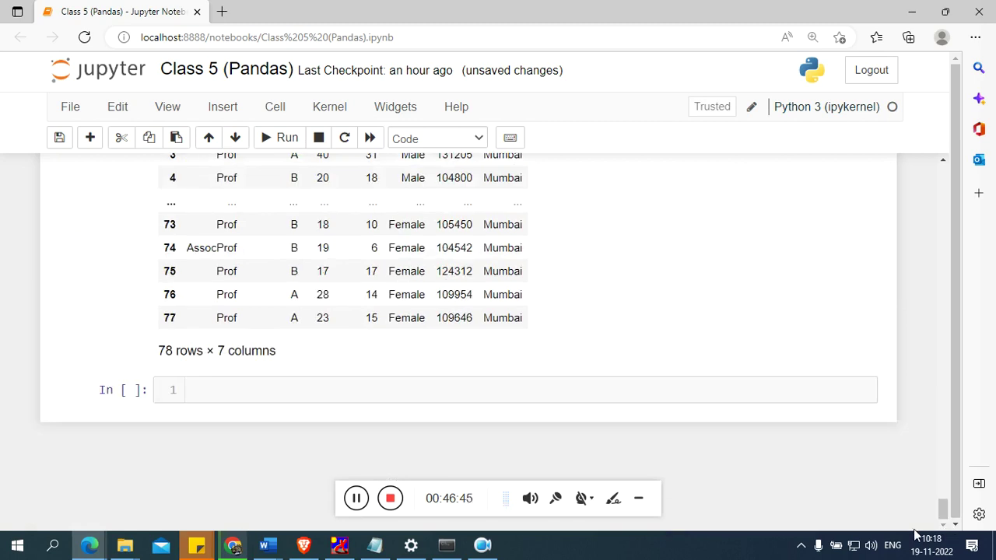
click(311, 395)
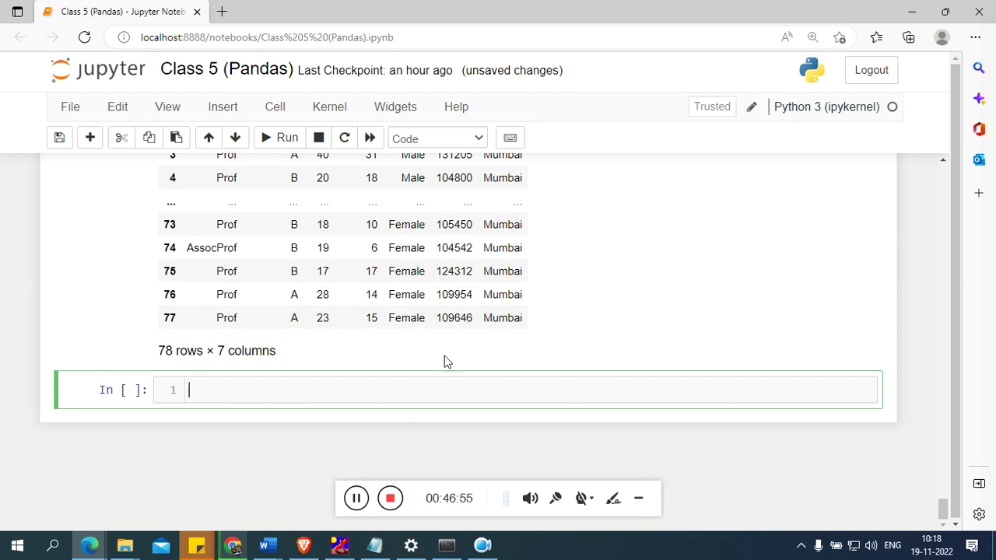
- Switch to Chrome, close the Salaries.csv tab and search Google in a new tab for titanic data on github
click(232, 545)
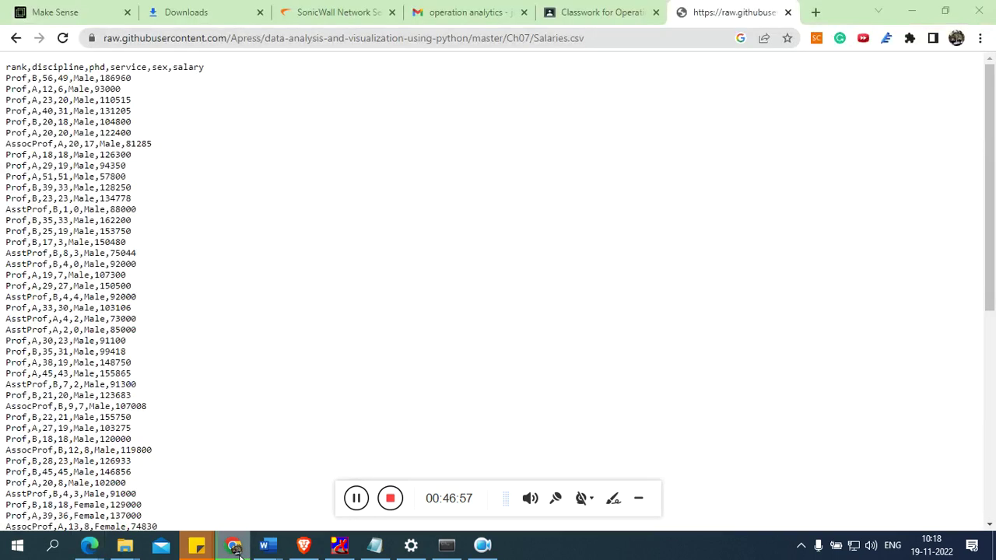
click(787, 13)
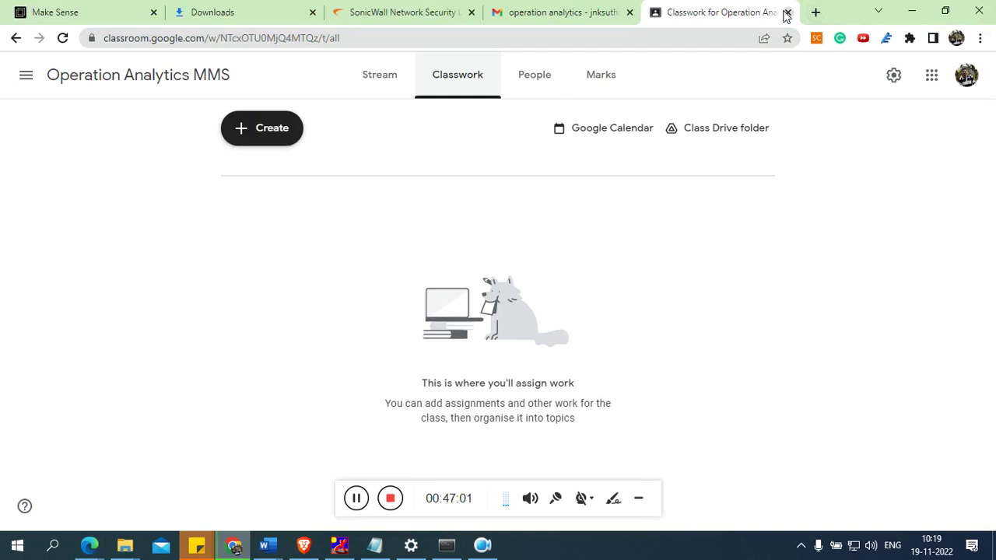
click(818, 17)
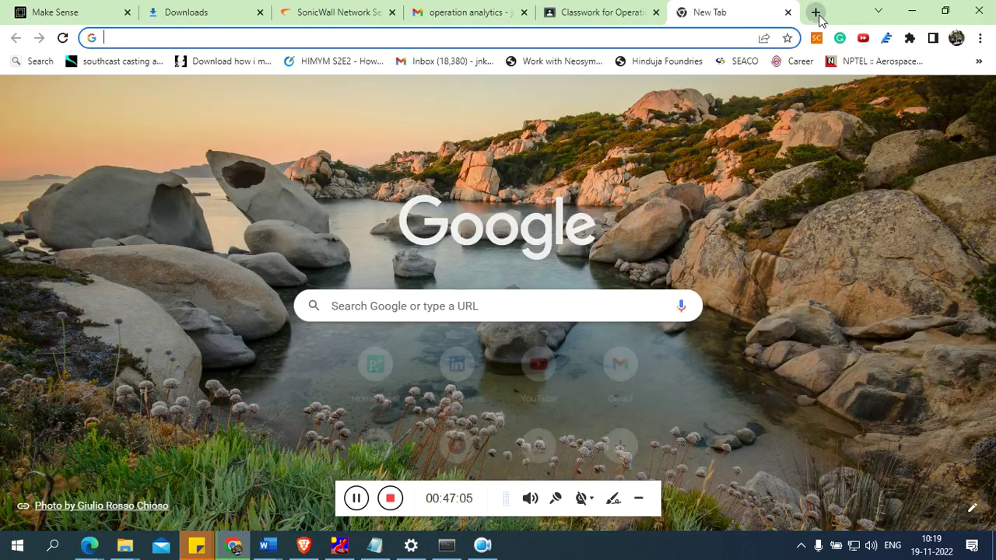
text(titatn)
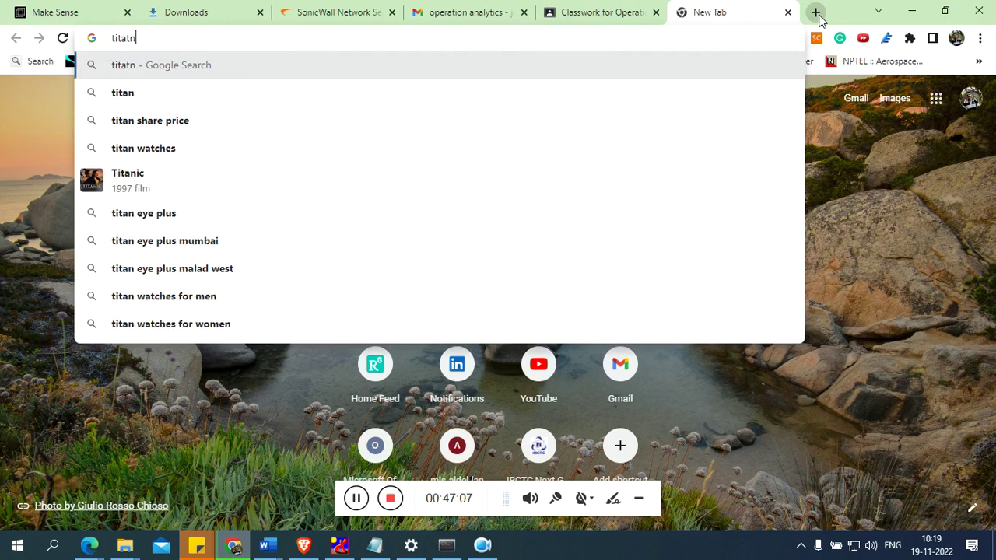
text(ic data pon)
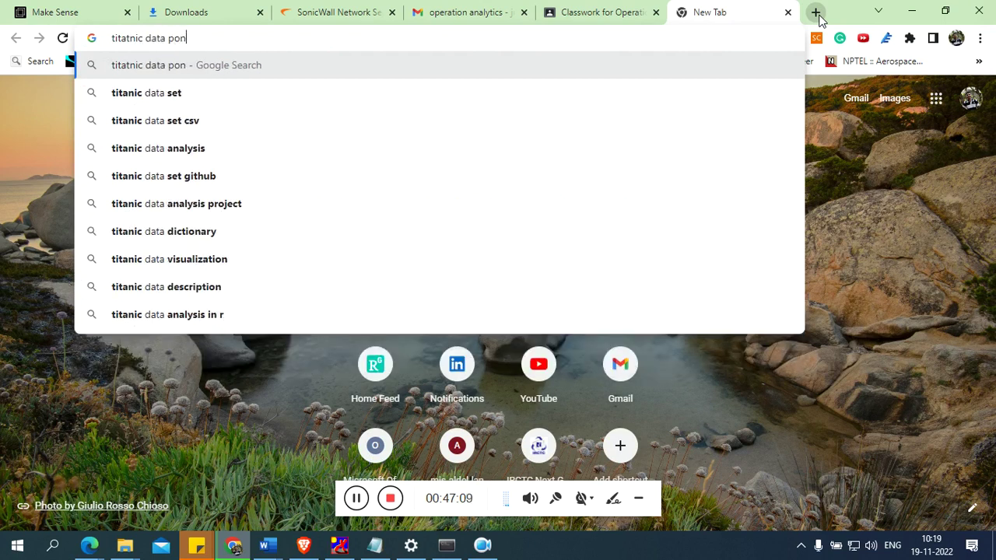
key(BackSpace)
key(BackSpace)
key(BackSpace)
text(on gith)
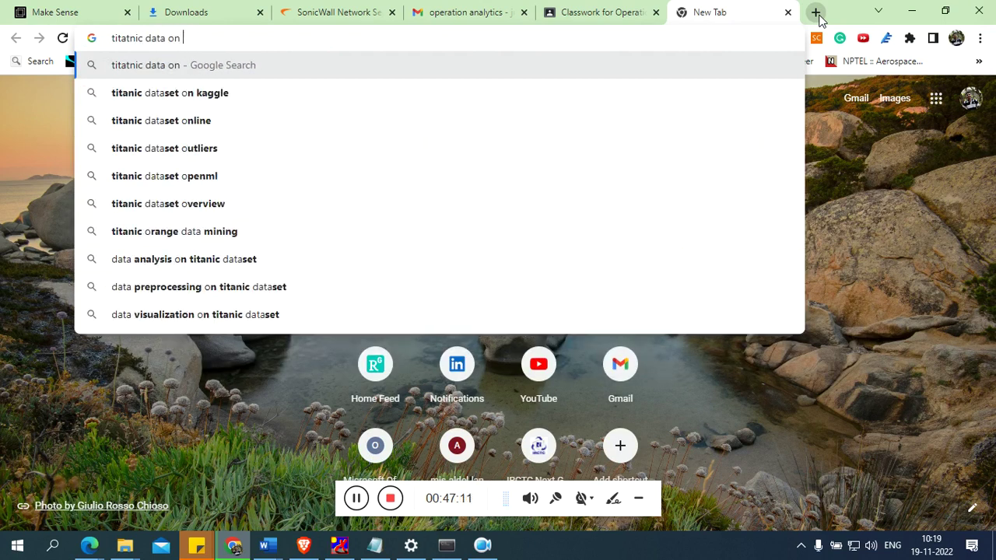
text(ub)
key(Return)
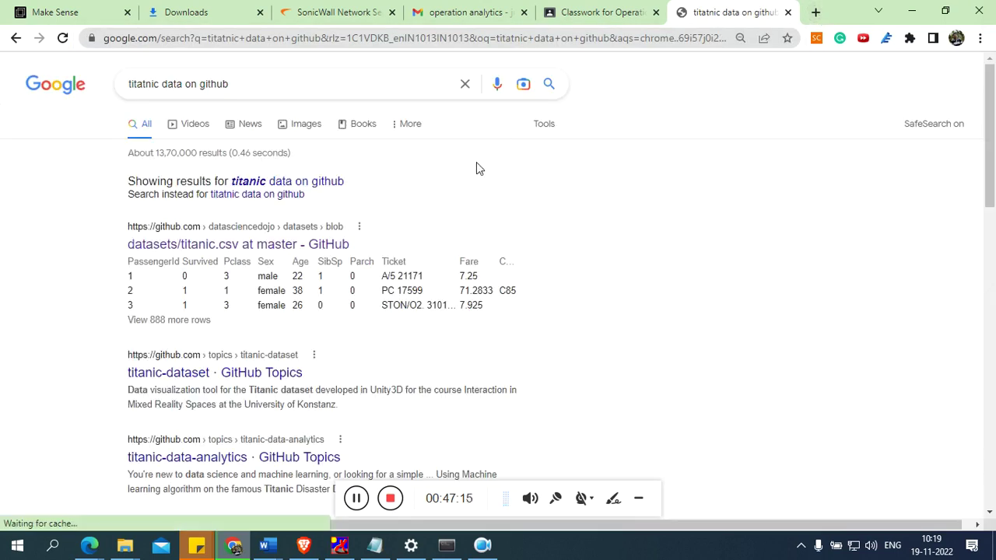
- Open the datasciencedojo datasets/titanic.csv result on GitHub and examine the table's columns, rows and empty cells
click(286, 250)
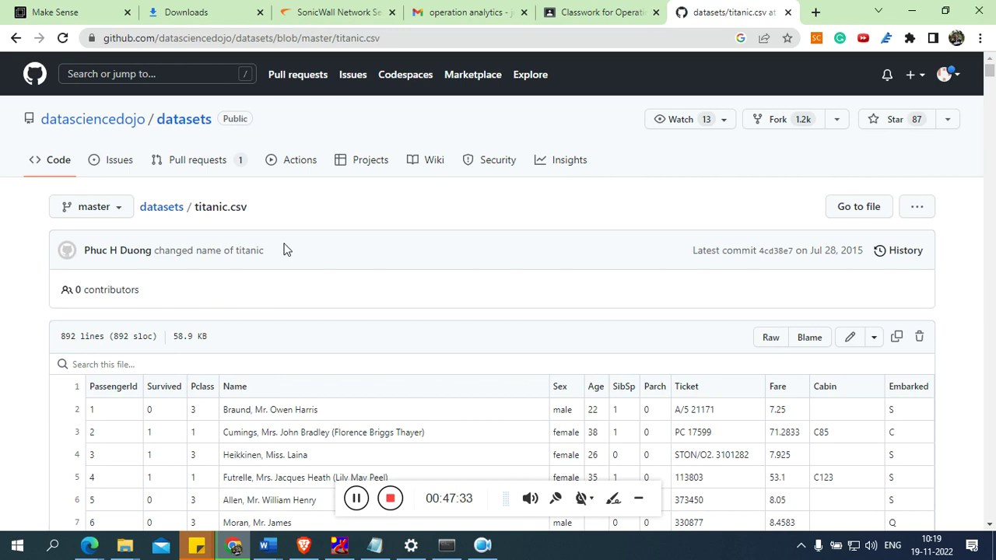
scroll(547, 240, down, 1)
scroll(548, 242, down, 3)
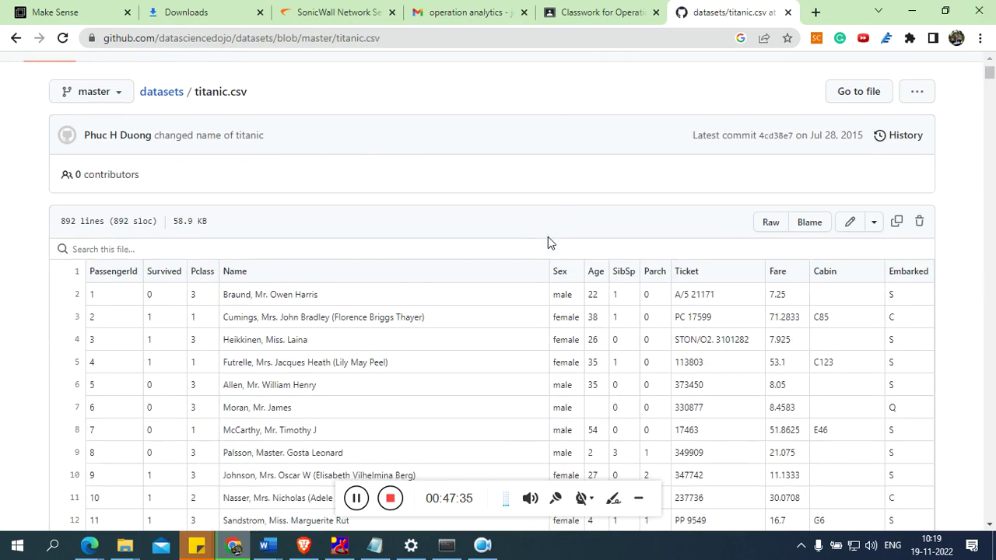
scroll(568, 201, down, 1)
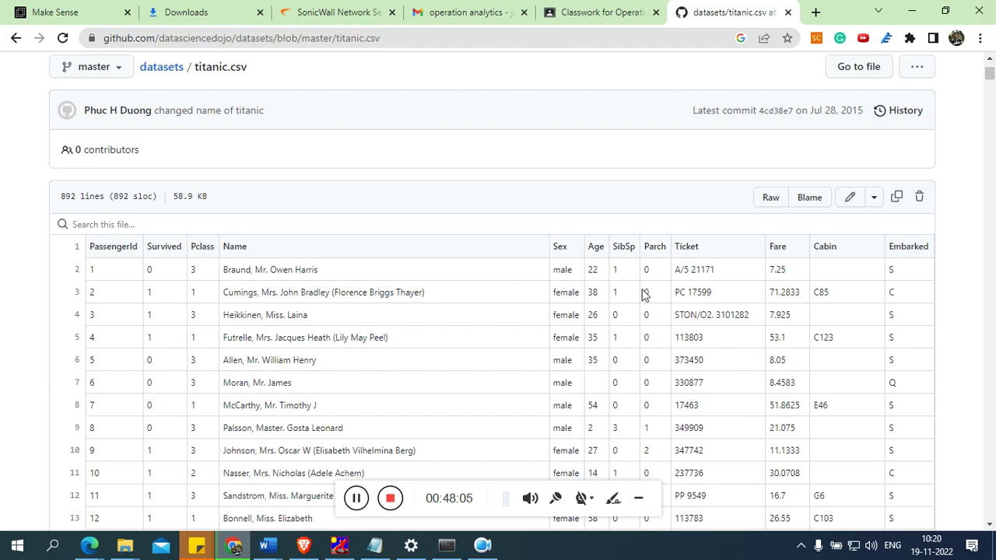
scroll(643, 300, down, 3)
scroll(642, 300, down, 14)
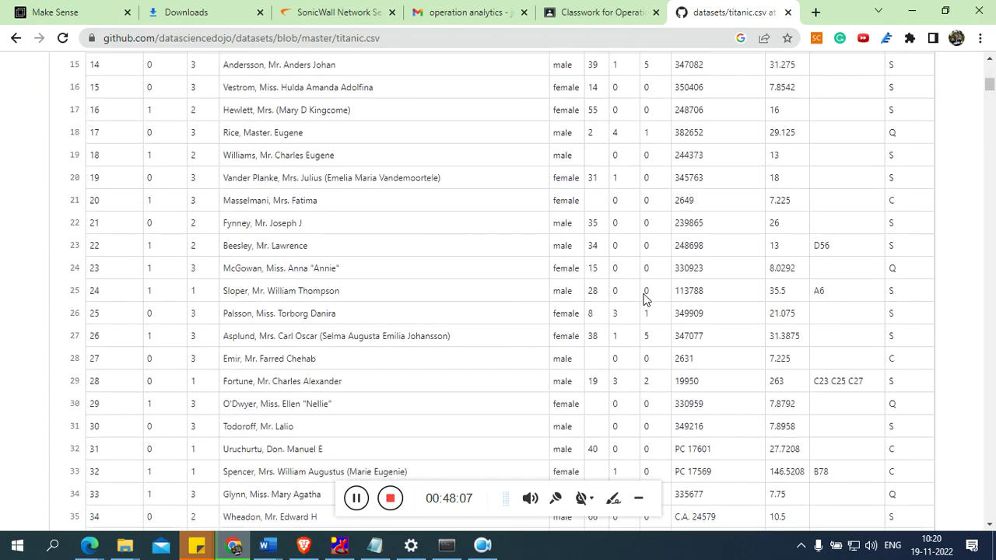
scroll(643, 300, down, 6)
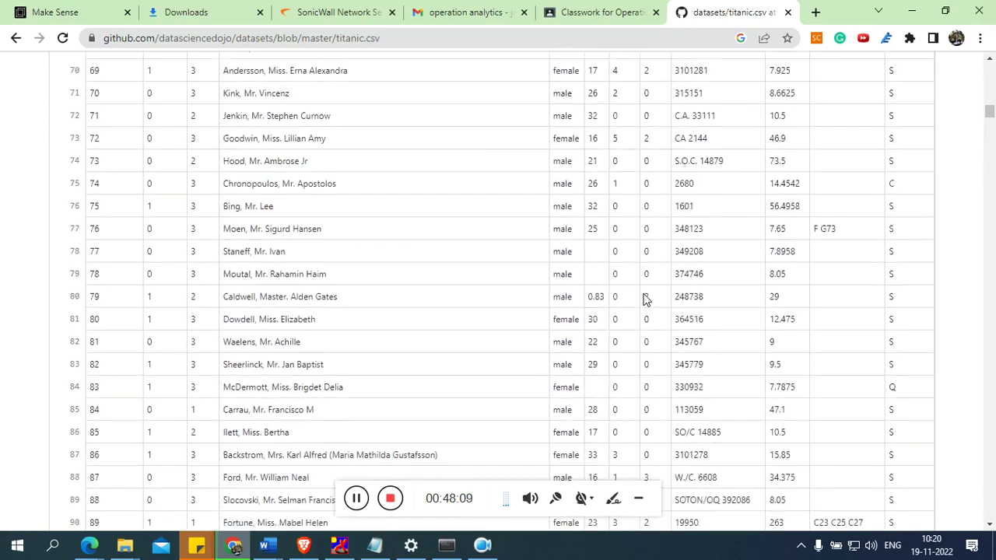
scroll(642, 300, up, 20)
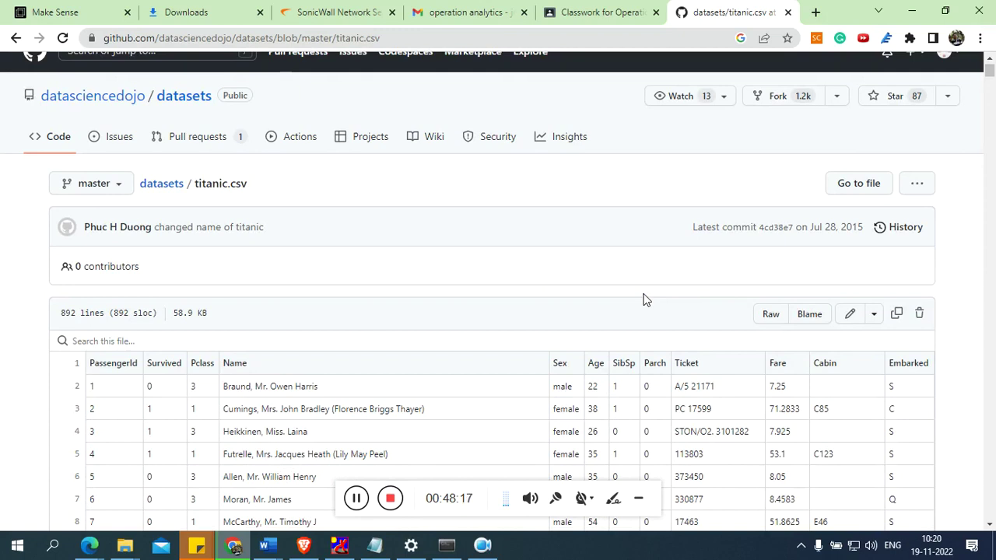
- Open the raw version of titanic.csv and copy its URL
click(766, 314)
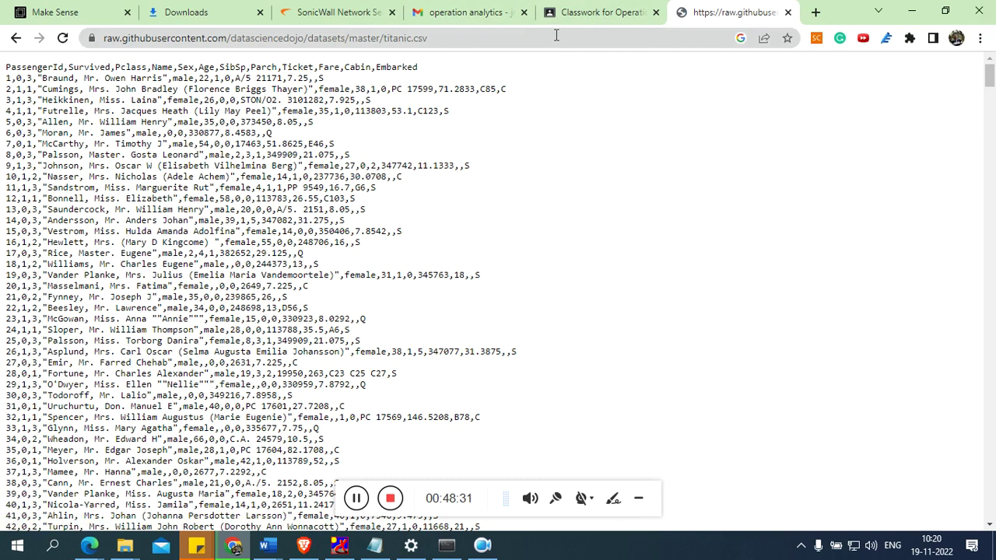
click(479, 40)
key(ctrl+c)
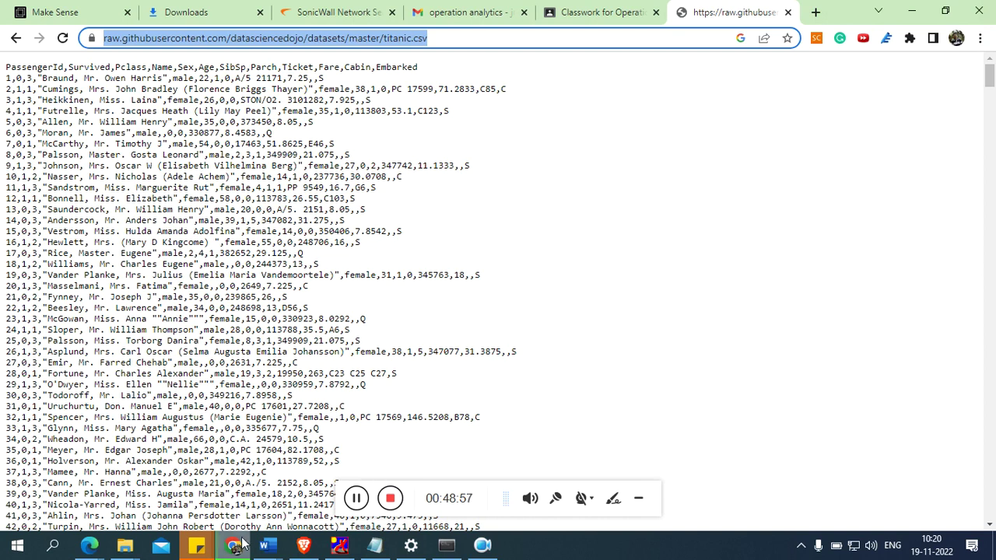
- Switch back to the Jupyter notebook in Edge and run pd.read_csv with the copied titanic.csv URL in the empty cell
click(303, 547)
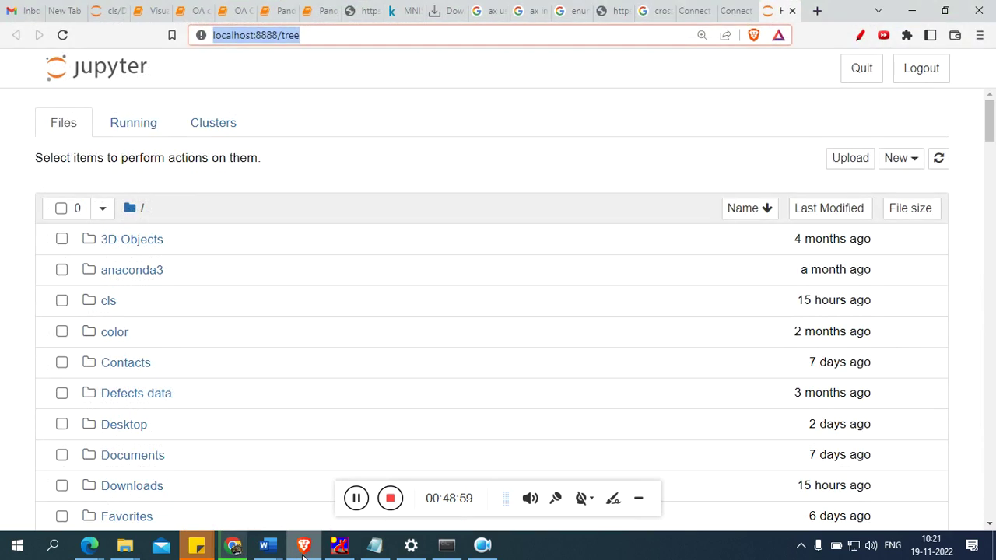
click(303, 547)
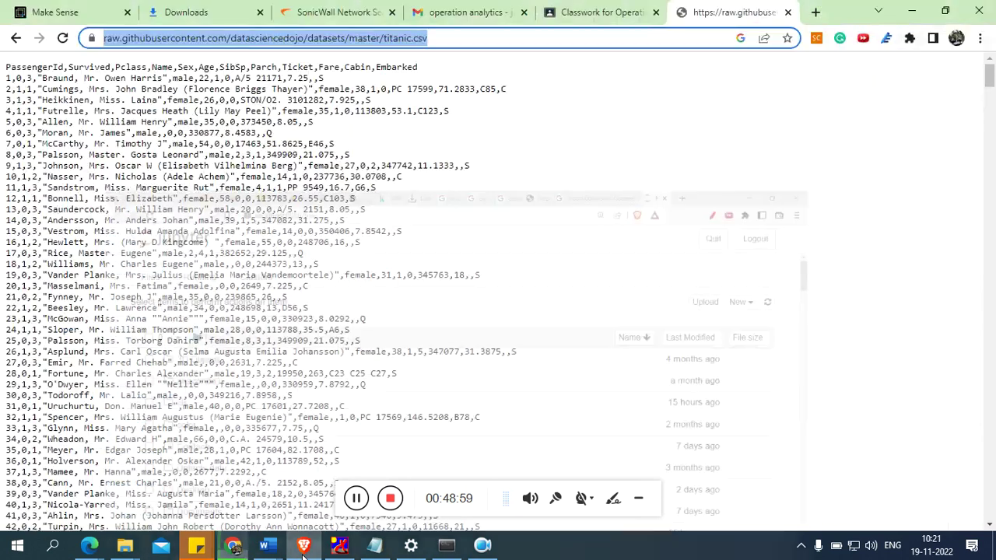
click(90, 547)
click(190, 502)
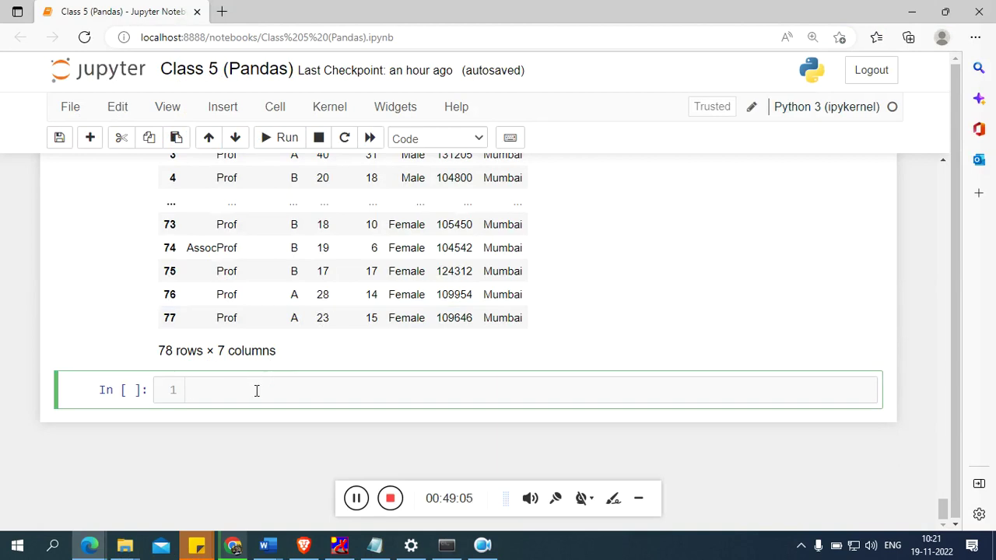
text(pd)
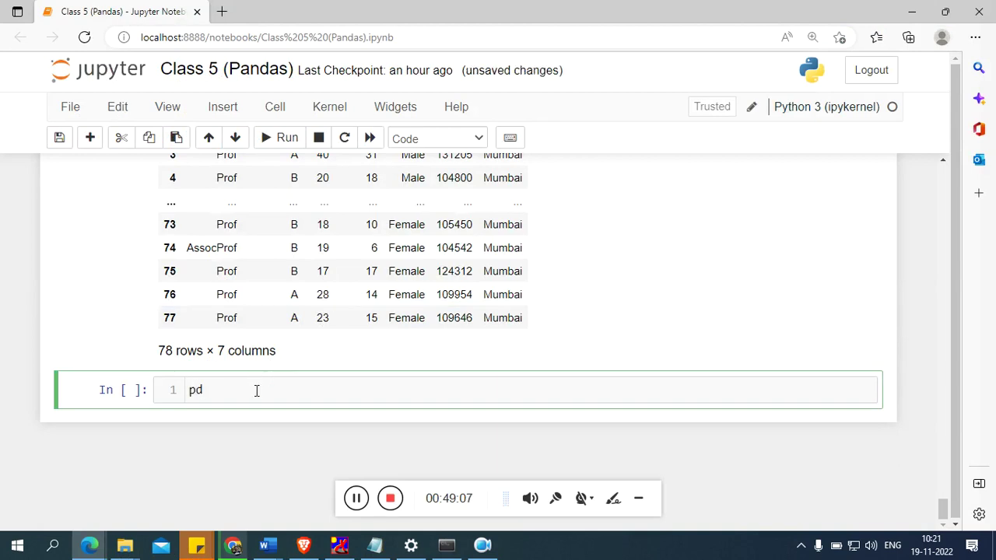
text(.read_csv(")
key(ctrl+v)
key(shift+Return)
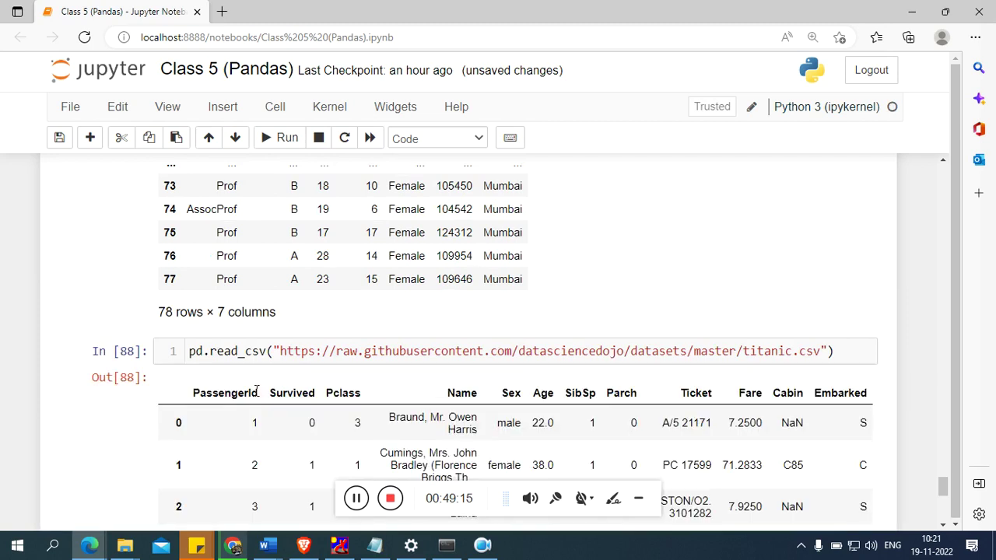